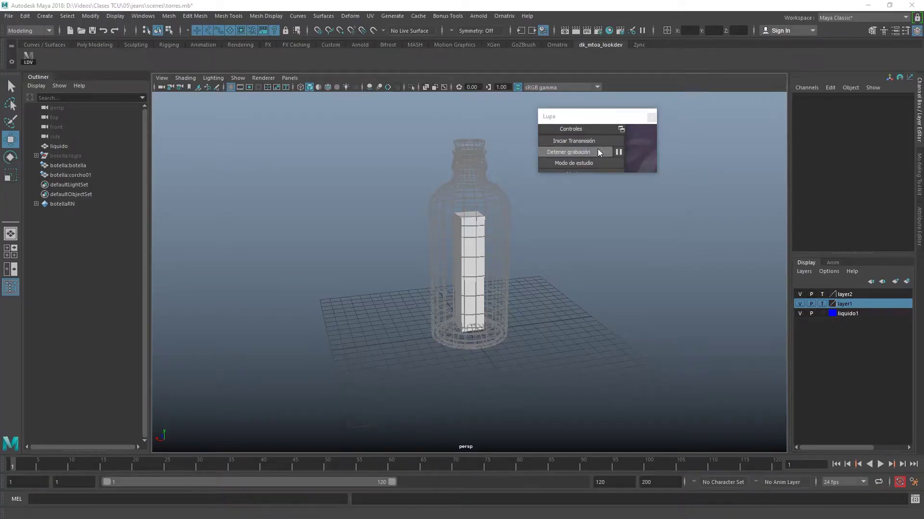
Dolly toward the bottle and pan the perspective view down its liquid column.
{"action": "left_click", "coordinate": [598, 151]}
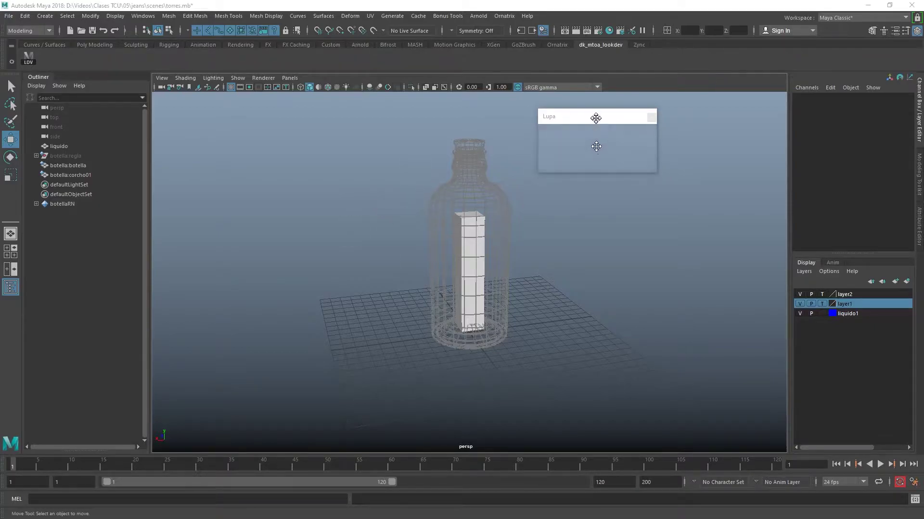
{"action": "left_click_drag", "start_coordinate": [596, 118], "coordinate": [215, 108]}
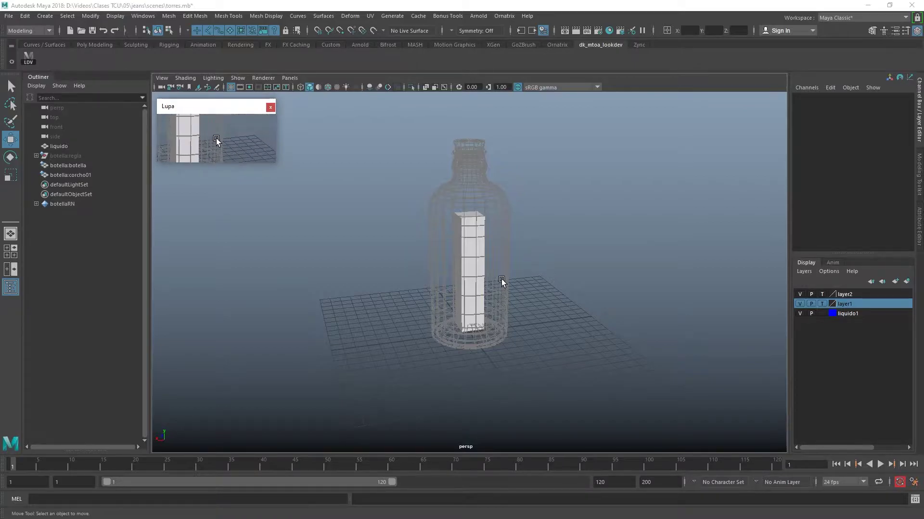
{"action": "right_click_drag", "start_coordinate": [502, 282], "coordinate": [527, 200], "text": "alt"}
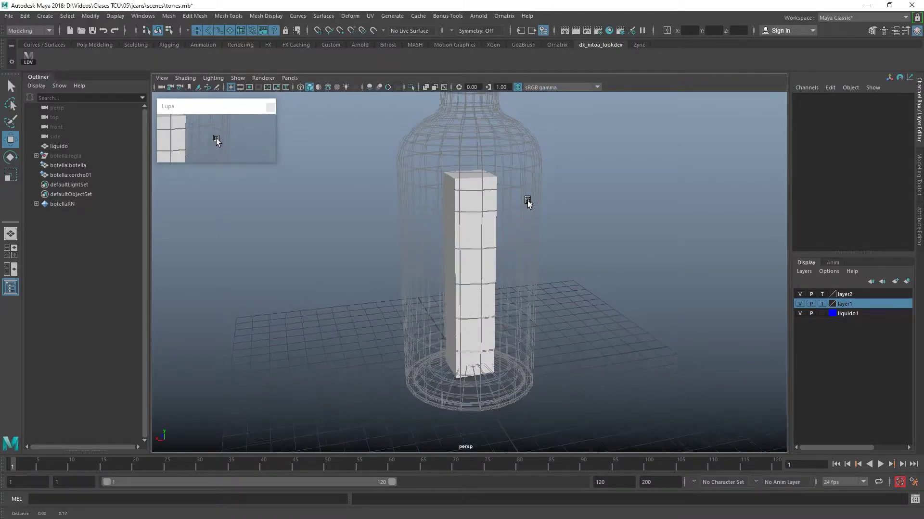
{"action": "middle_click_drag", "start_coordinate": [527, 201], "coordinate": [450, 262], "text": "alt"}
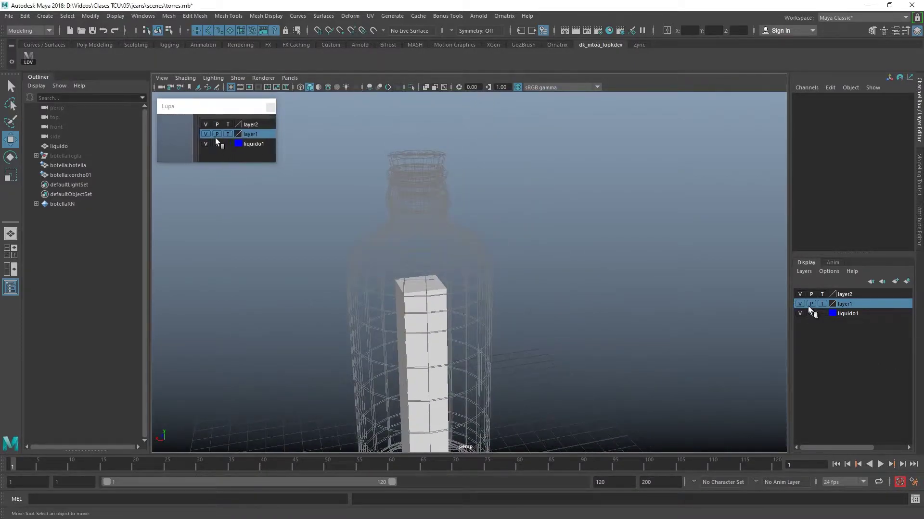
Switch layer1 and layer2 from template display so the bottle shows solid red with a black cork.
{"action": "left_click", "coordinate": [417, 278]}
{"action": "left_click", "coordinate": [377, 218]}
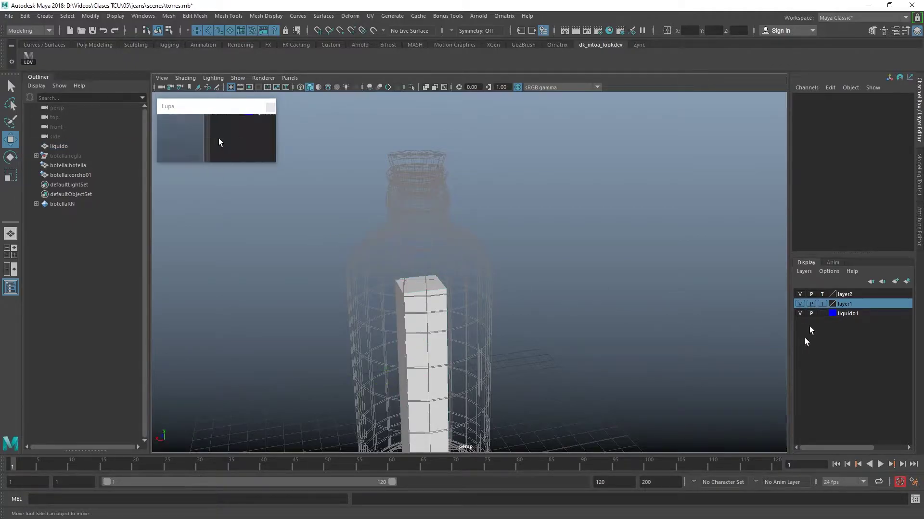
{"action": "left_click", "coordinate": [822, 303]}
{"action": "left_click", "coordinate": [822, 294]}
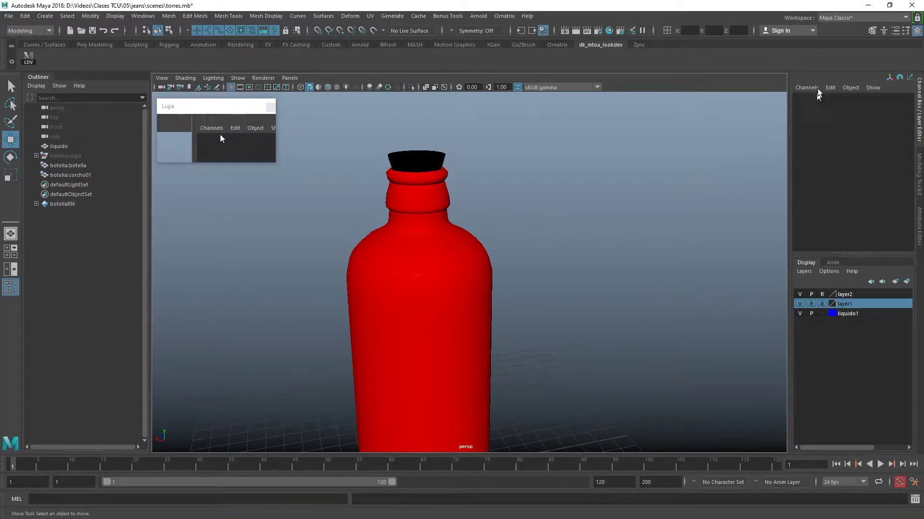
Float the Channel Box, Modeling Toolkit and Outliner out of their docks.
{"action": "left_click_drag", "start_coordinate": [919, 107], "coordinate": [594, 124]}
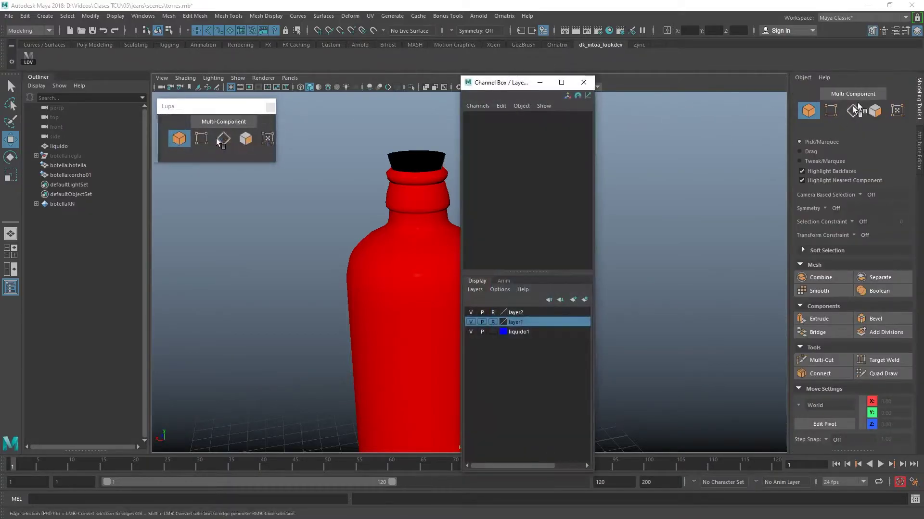
{"action": "left_click_drag", "start_coordinate": [919, 99], "coordinate": [596, 139]}
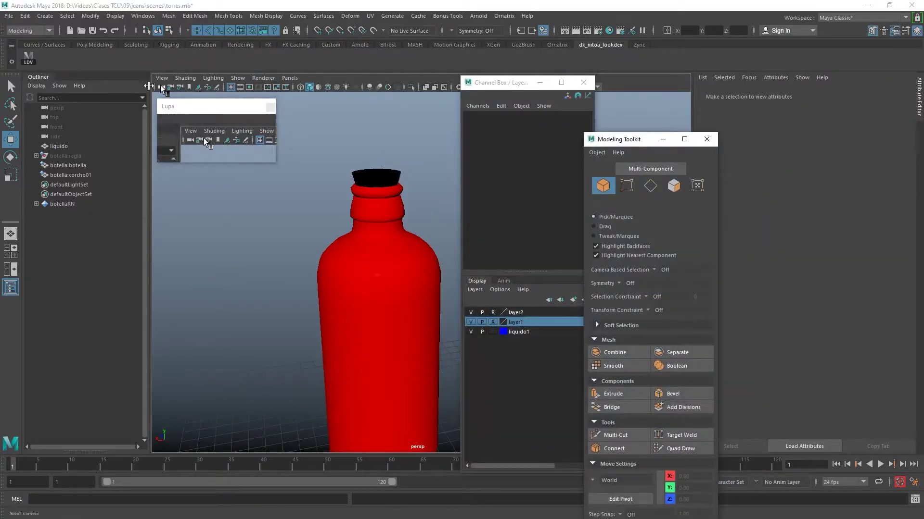
{"action": "left_click_drag", "start_coordinate": [38, 76], "coordinate": [226, 174]}
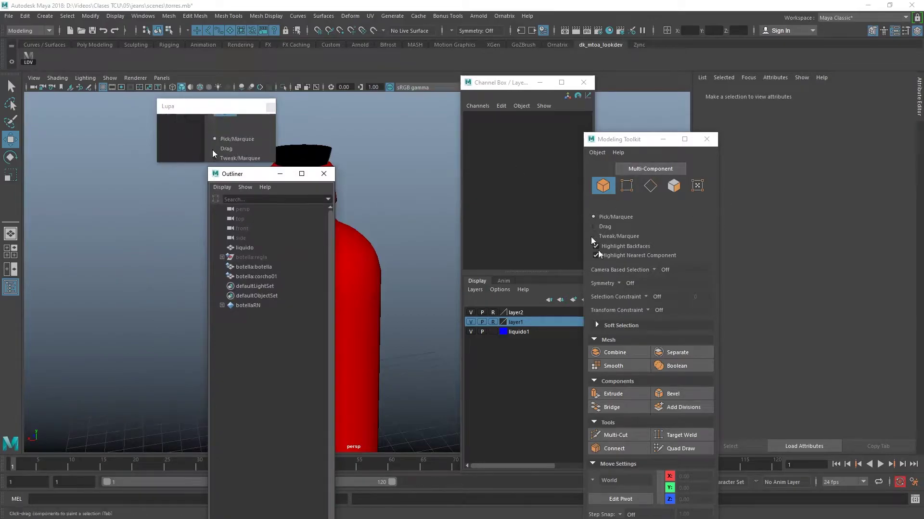
Reset the Maya Classic workspace to its default layout and orbit to see the whole bottle.
{"action": "left_click", "coordinate": [856, 19]}
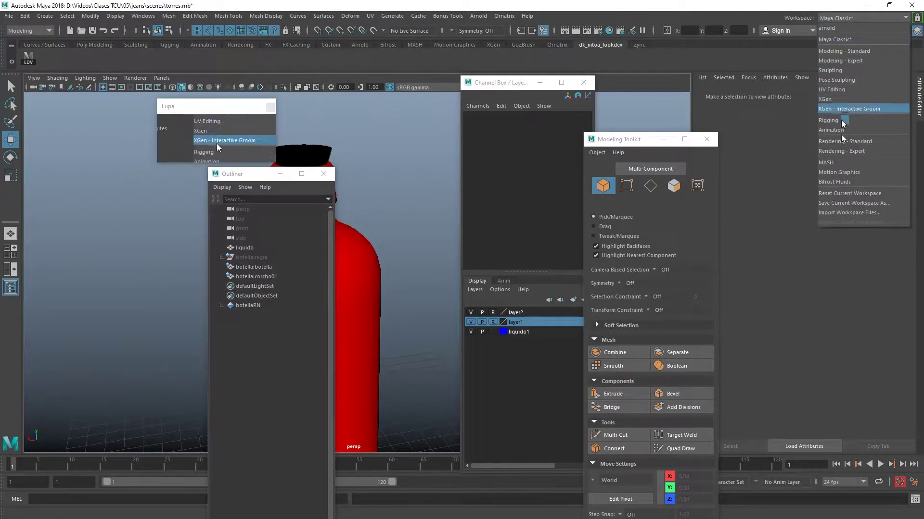
{"action": "left_click", "coordinate": [834, 194]}
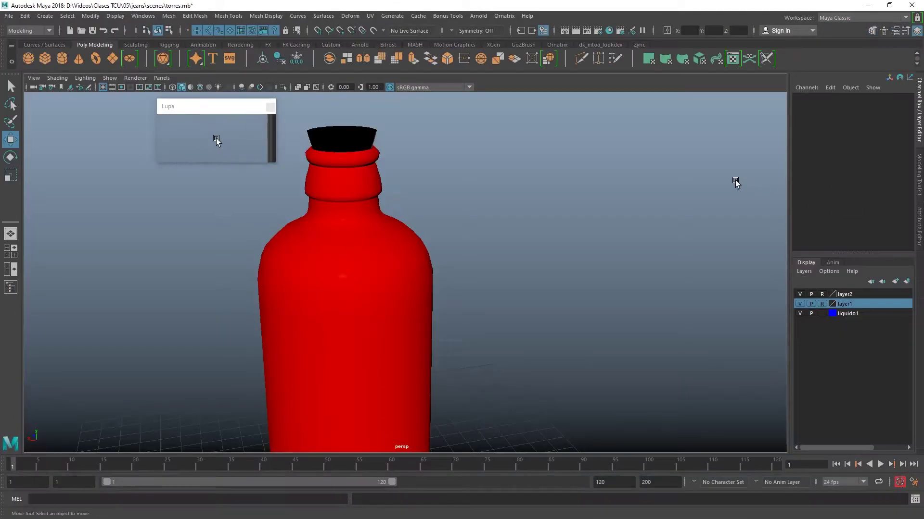
{"action": "left_click_drag", "start_coordinate": [481, 167], "coordinate": [510, 183], "text": "alt"}
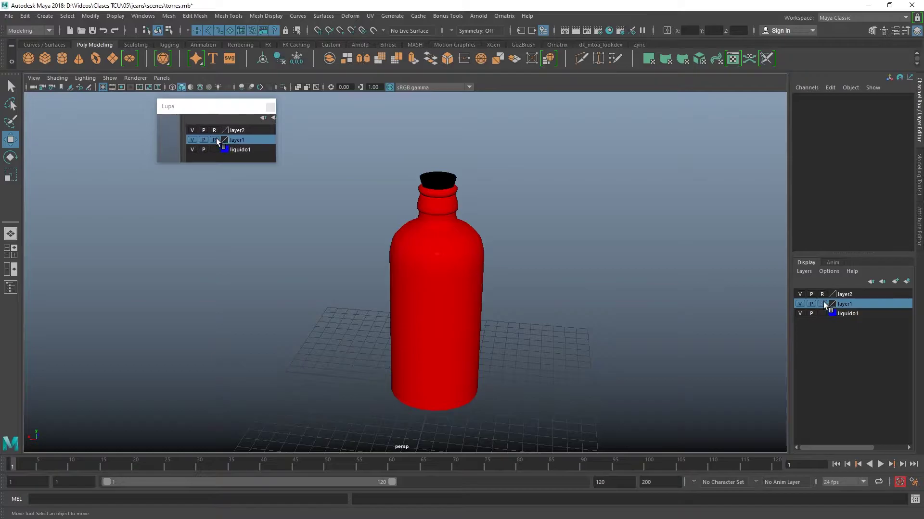
Put the bottle into vertex mode and select a vertex on its shoulder.
{"action": "left_click", "coordinate": [424, 252]}
{"action": "right_click", "coordinate": [425, 258]}
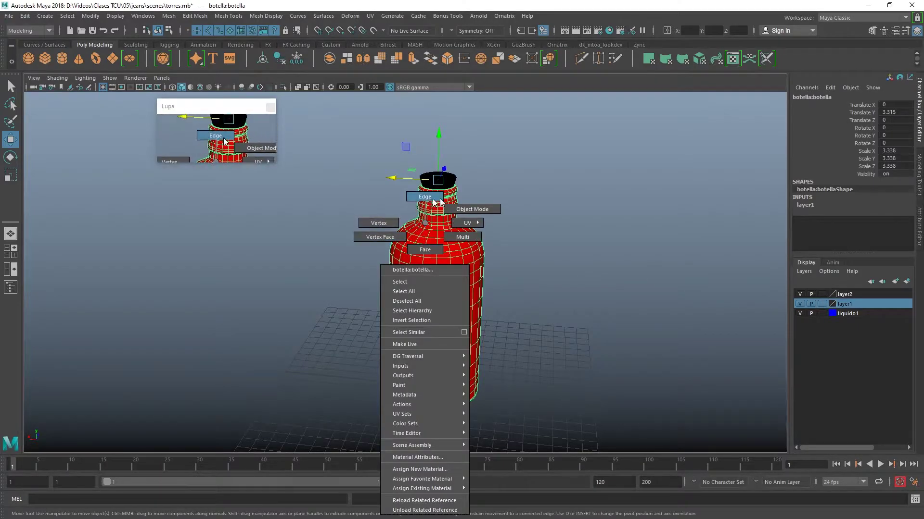
{"action": "left_click", "coordinate": [394, 214]}
{"action": "right_click_drag", "start_coordinate": [394, 215], "coordinate": [471, 269], "text": "alt"}
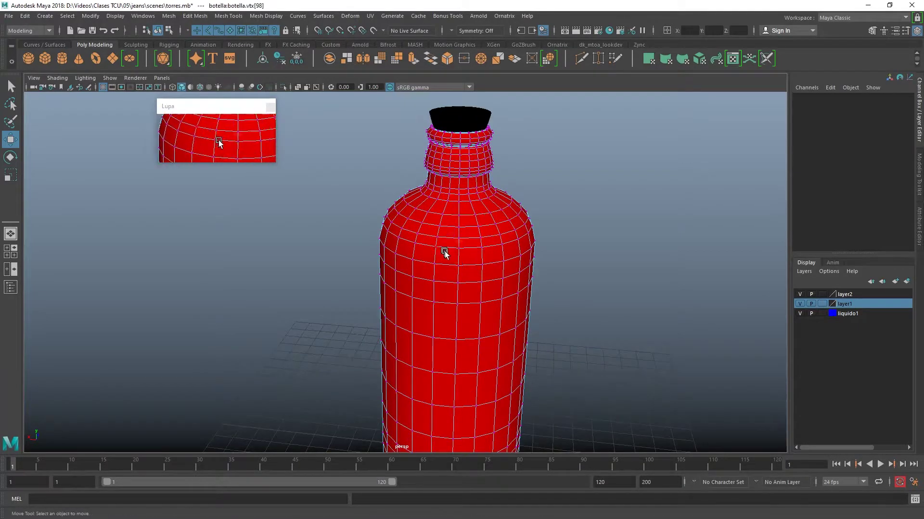
{"action": "left_click", "coordinate": [481, 248]}
{"action": "left_click", "coordinate": [500, 208]}
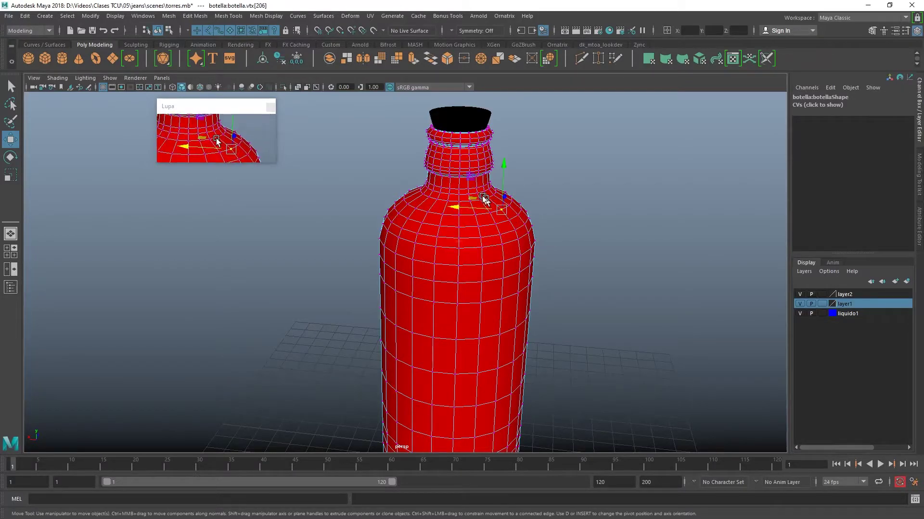
Shade the bottle with the plain grey default material and return it to vertex editing.
{"action": "key", "text": "5"}
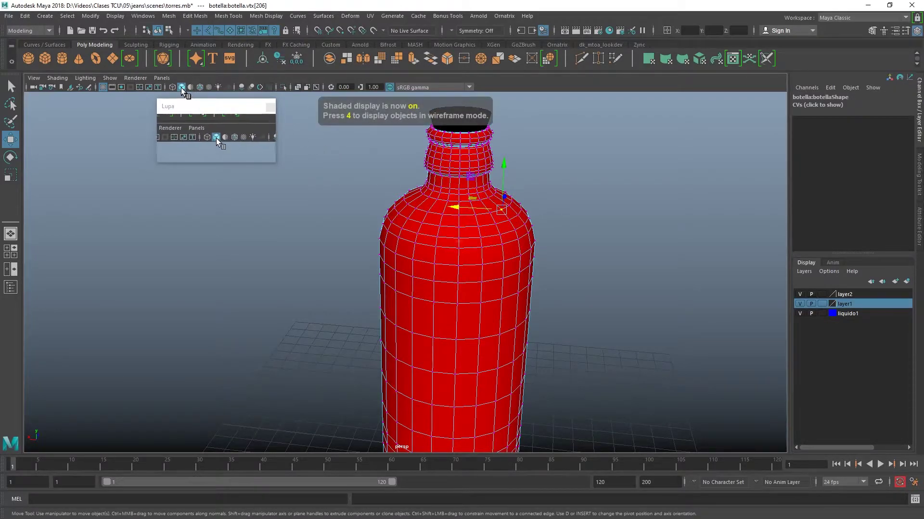
{"action": "left_click", "coordinate": [57, 77]}
{"action": "left_click", "coordinate": [78, 160]}
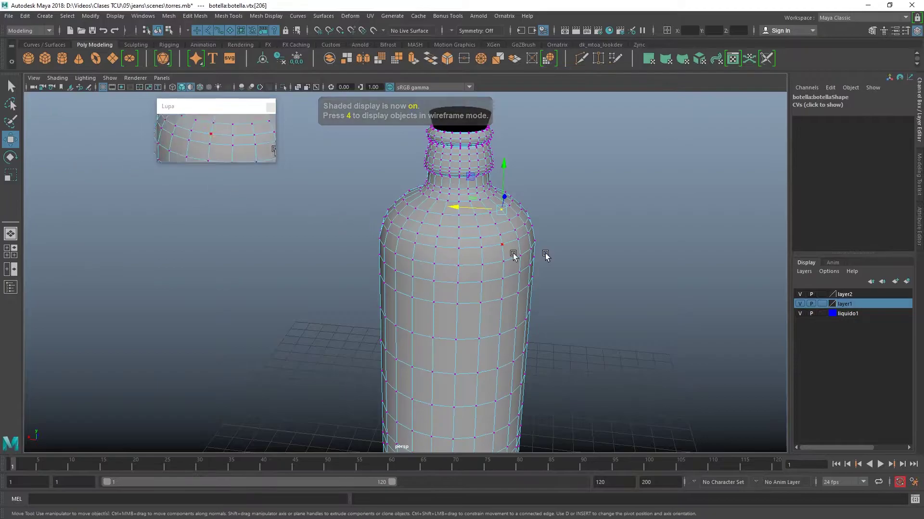
{"action": "left_click", "coordinate": [606, 240]}
{"action": "middle_click_drag", "start_coordinate": [606, 241], "coordinate": [497, 269], "text": "alt"}
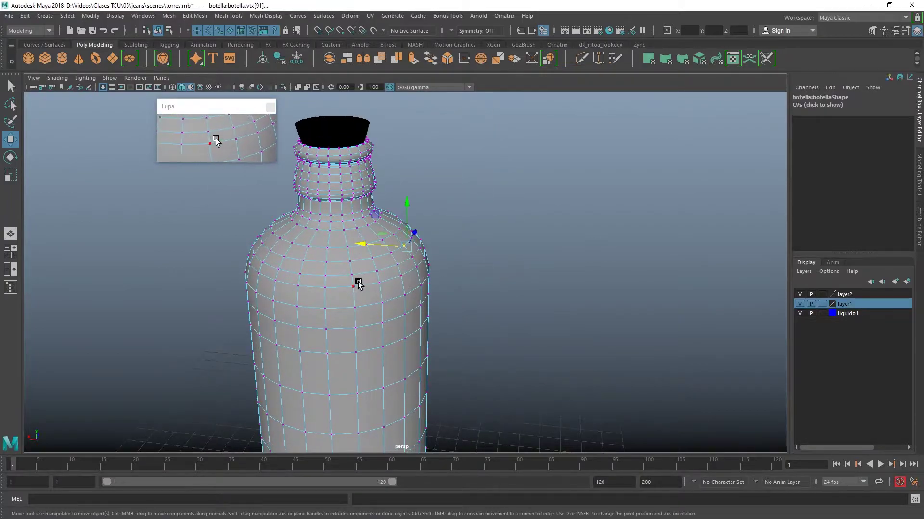
{"action": "left_click", "coordinate": [396, 273]}
{"action": "right_click", "coordinate": [398, 268]}
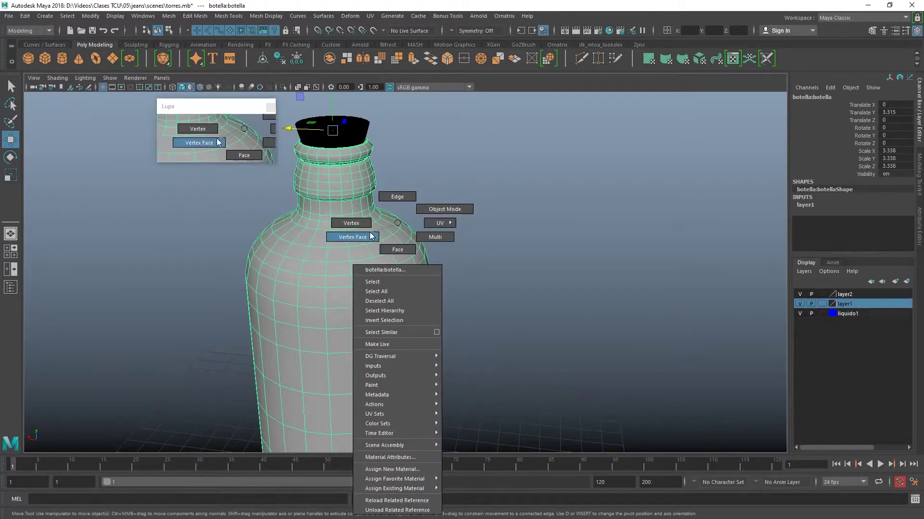
{"action": "left_click", "coordinate": [352, 223]}
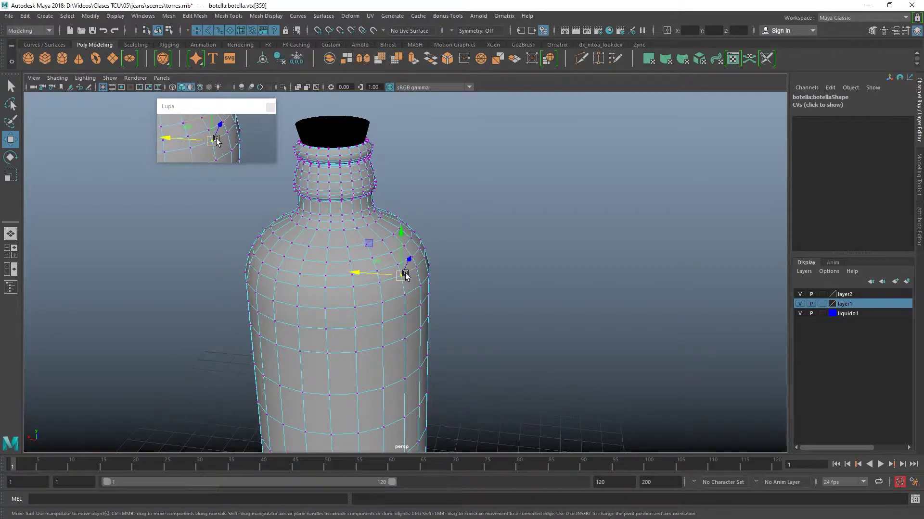
Turn on soft selection and try two shoulder vertex pulls, undoing each one.
{"action": "key", "text": "b"}
{"action": "mouse_move", "coordinate": [406, 275]}
{"action": "left_mouse_down"}
{"action": "mouse_move", "coordinate": [452, 283]}
{"action": "mouse_move", "coordinate": [458, 301]}
{"action": "mouse_move", "coordinate": [532, 330]}
{"action": "mouse_move", "coordinate": [577, 264]}
{"action": "mouse_move", "coordinate": [558, 249]}
{"action": "left_mouse_up"}
{"action": "key", "text": "ctrl+z"}
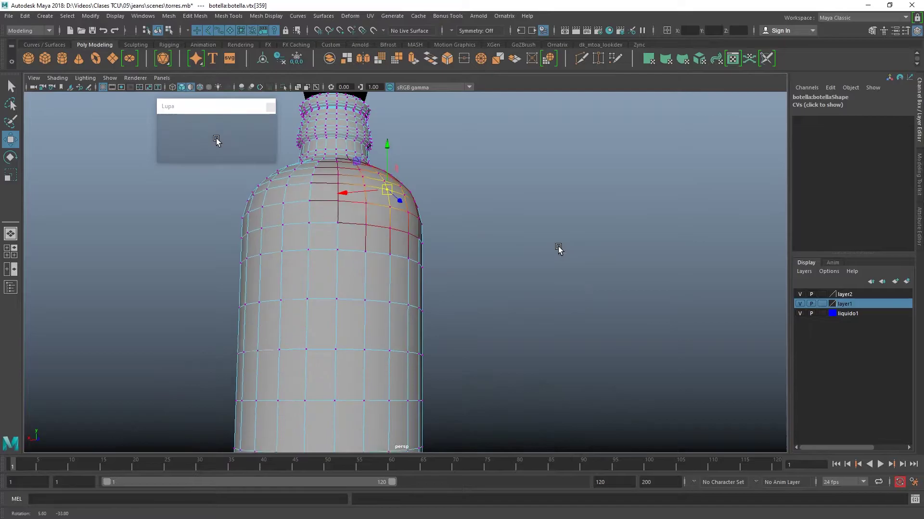
{"action": "mouse_move", "coordinate": [558, 248]}
{"action": "middle_mouse_down", "text": "alt"}
{"action": "mouse_move", "coordinate": [583, 283]}
{"action": "mouse_move", "coordinate": [568, 279]}
{"action": "middle_mouse_up", "text": "alt"}
{"action": "mouse_move", "coordinate": [441, 255]}
{"action": "left_mouse_down"}
{"action": "mouse_move", "coordinate": [464, 252]}
{"action": "mouse_move", "coordinate": [445, 239]}
{"action": "mouse_move", "coordinate": [474, 230]}
{"action": "mouse_move", "coordinate": [610, 243]}
{"action": "left_mouse_up"}
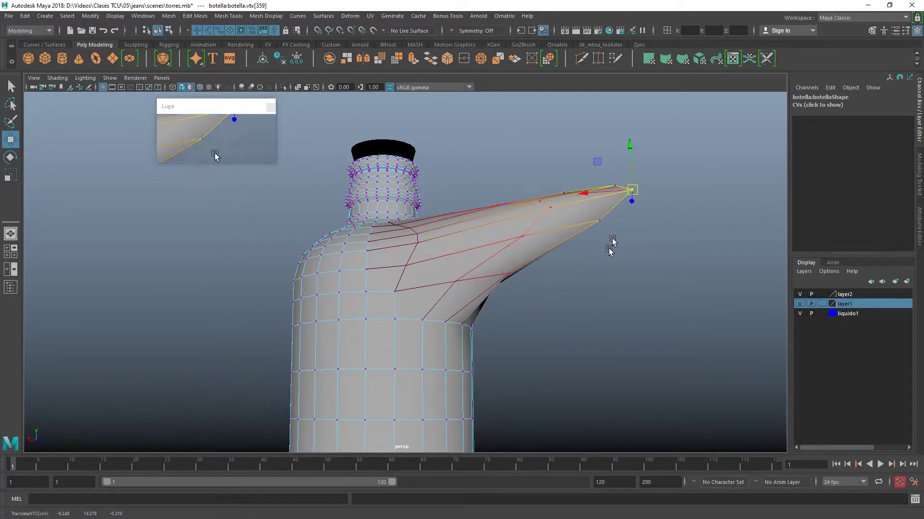
{"action": "key", "text": "ctrl+z"}
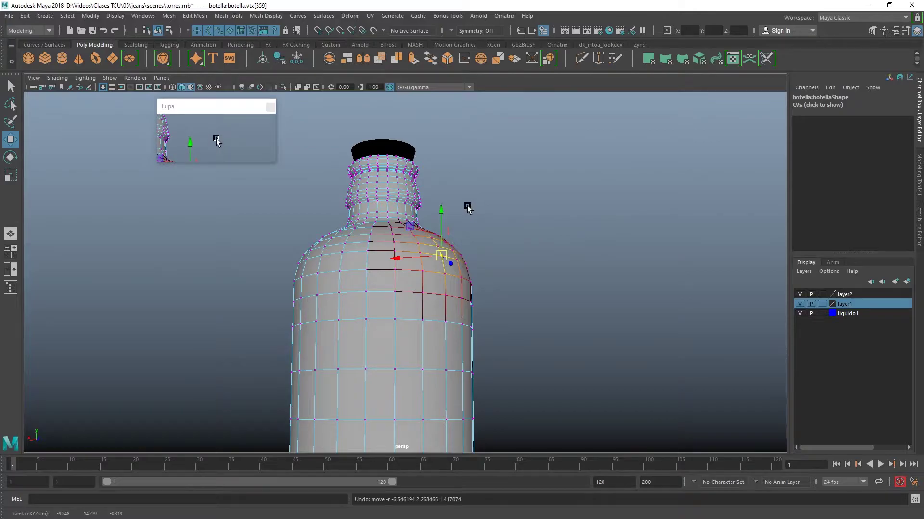
Reselect a shoulder vertex, test another outward pull and undo it, leaving vertex 251 selected.
{"action": "key", "text": "b"}
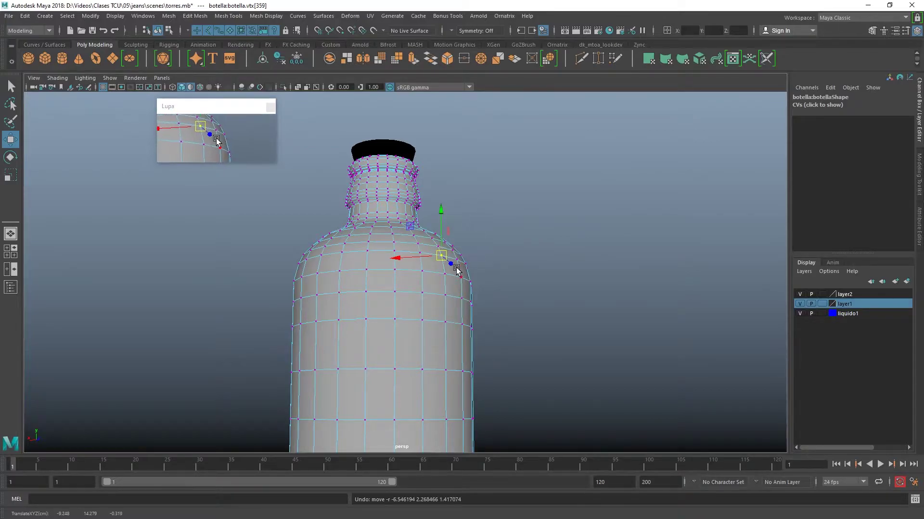
{"action": "key", "text": "b"}
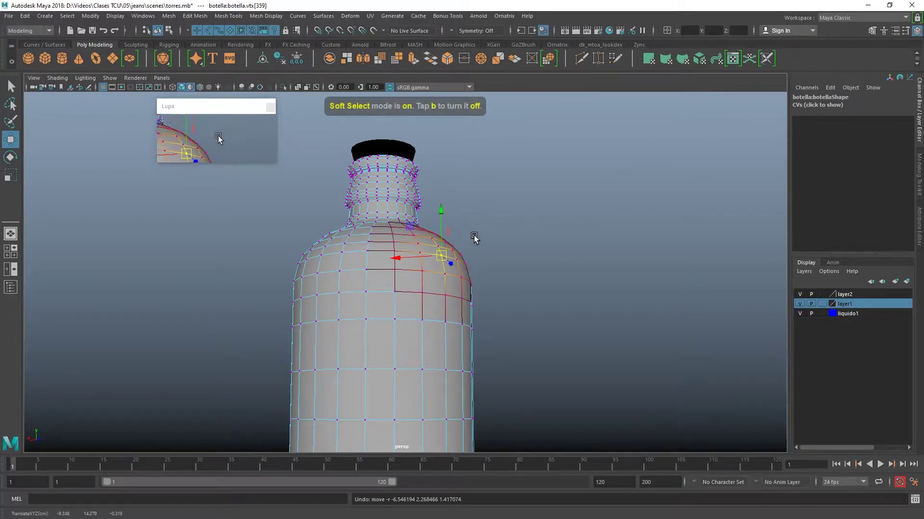
{"action": "mouse_move", "coordinate": [484, 235]}
{"action": "left_mouse_down", "text": "alt"}
{"action": "mouse_move", "coordinate": [507, 264]}
{"action": "mouse_move", "coordinate": [501, 218]}
{"action": "left_mouse_up", "text": "alt"}
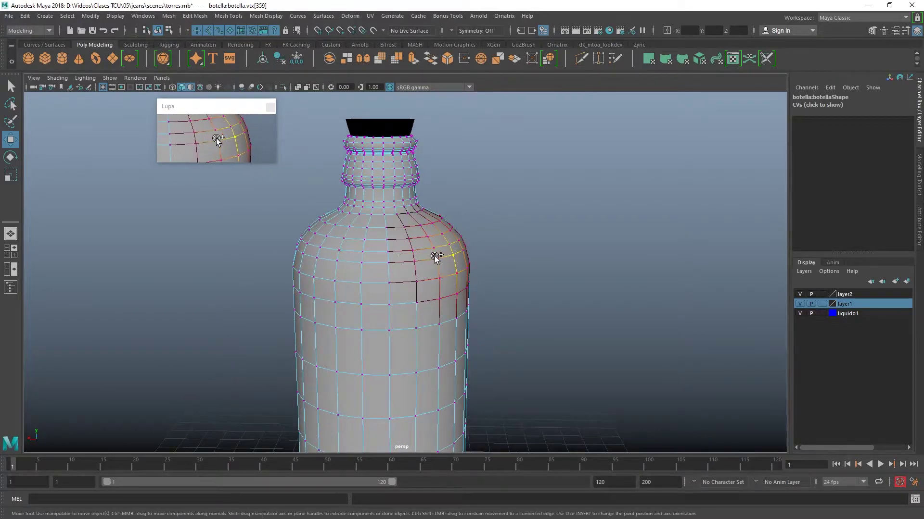
{"action": "left_click", "coordinate": [565, 260]}
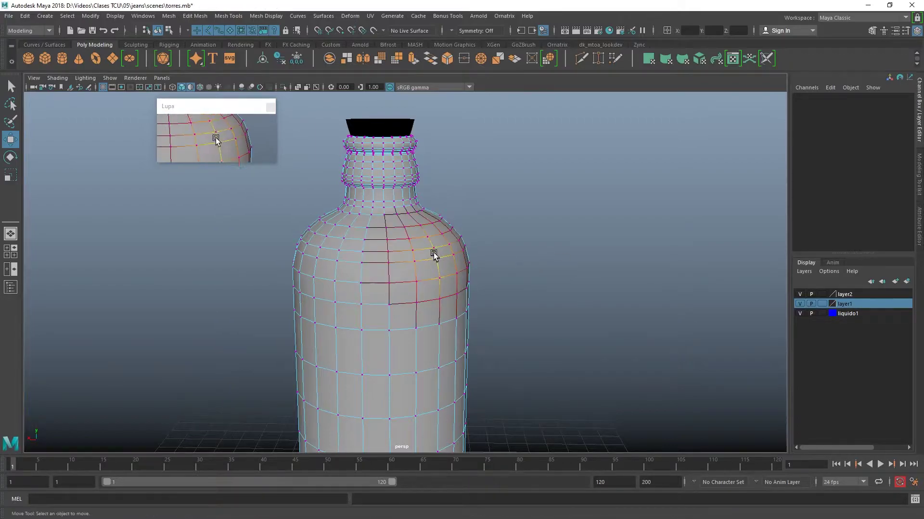
{"action": "left_click", "coordinate": [432, 247]}
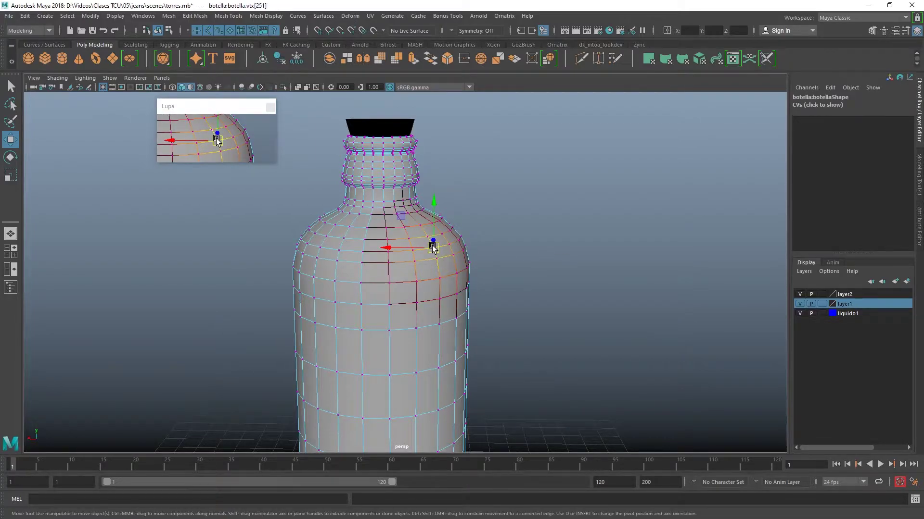
{"action": "mouse_move", "coordinate": [432, 246]}
{"action": "left_mouse_down"}
{"action": "mouse_move", "coordinate": [500, 250]}
{"action": "mouse_move", "coordinate": [496, 277]}
{"action": "mouse_move", "coordinate": [394, 240]}
{"action": "left_mouse_up"}
{"action": "key", "text": "ctrl+z"}
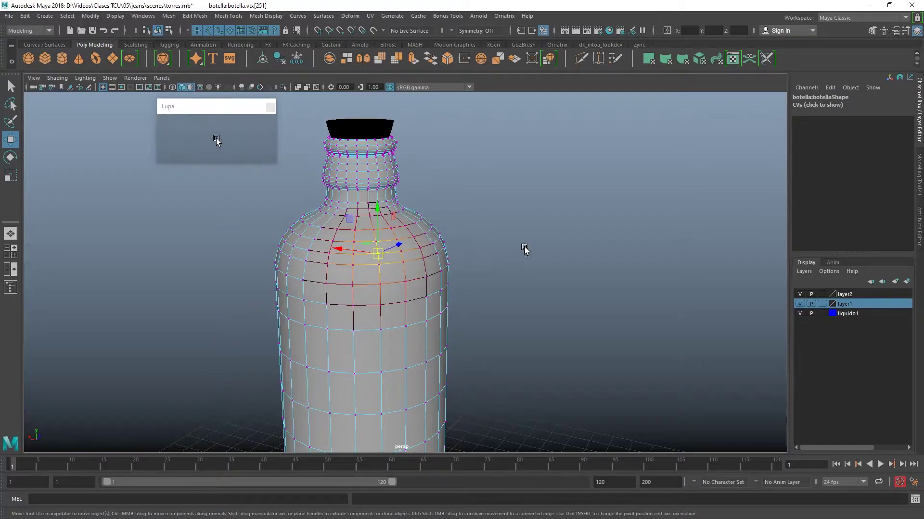
{"action": "mouse_move", "coordinate": [524, 250]}
{"action": "left_mouse_down", "text": "alt"}
{"action": "mouse_move", "coordinate": [552, 243]}
{"action": "mouse_move", "coordinate": [478, 258]}
{"action": "left_mouse_up", "text": "alt"}
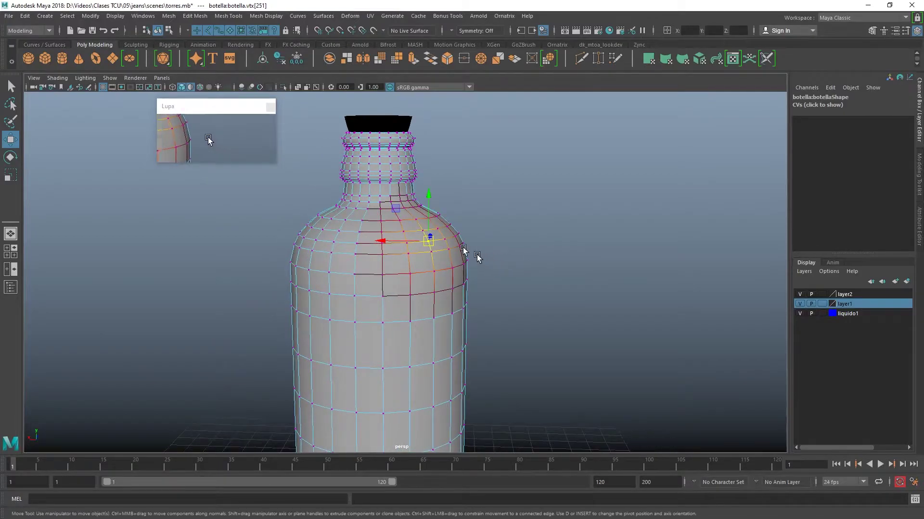
Set the soft-selection falloff radius to 4.02 and push the shoulder vertices outward.
{"action": "right_click", "coordinate": [420, 223]}
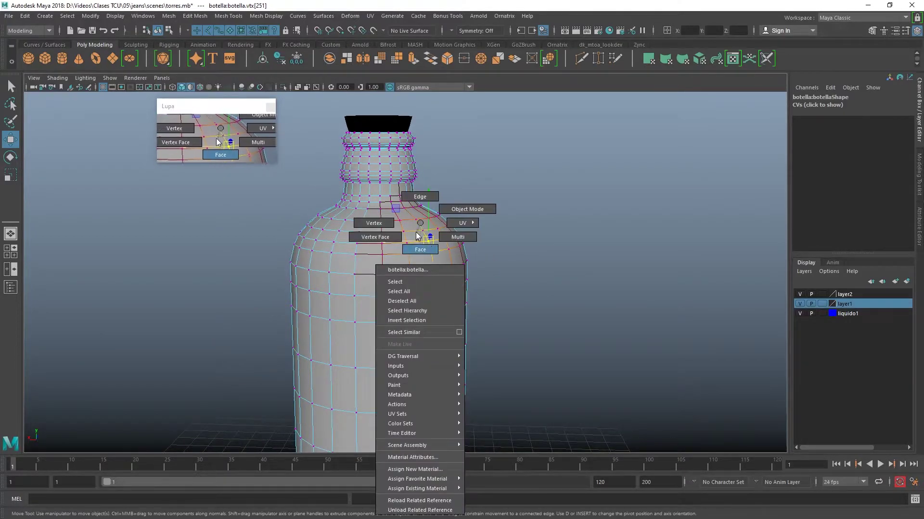
{"action": "key", "text": "b"}
{"action": "mouse_move", "coordinate": [428, 227]}
{"action": "middle_mouse_down"}
{"action": "mouse_move", "coordinate": [544, 233]}
{"action": "mouse_move", "coordinate": [319, 233]}
{"action": "mouse_move", "coordinate": [428, 245]}
{"action": "mouse_move", "coordinate": [610, 242]}
{"action": "mouse_move", "coordinate": [484, 250]}
{"action": "mouse_move", "coordinate": [427, 239]}
{"action": "mouse_move", "coordinate": [791, 288]}
{"action": "middle_mouse_up"}
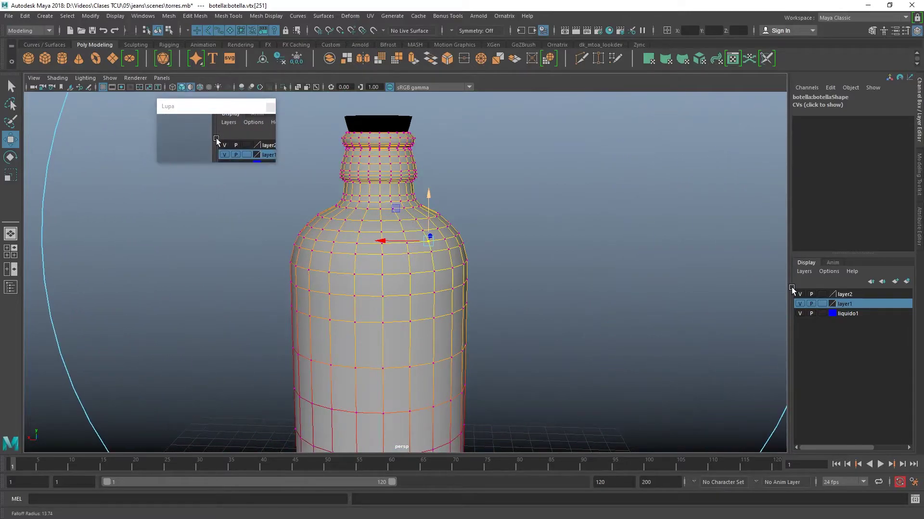
{"action": "mouse_move", "coordinate": [587, 278]}
{"action": "left_mouse_down", "text": "alt"}
{"action": "mouse_move", "coordinate": [643, 268]}
{"action": "mouse_move", "coordinate": [663, 280]}
{"action": "left_mouse_up", "text": "alt"}
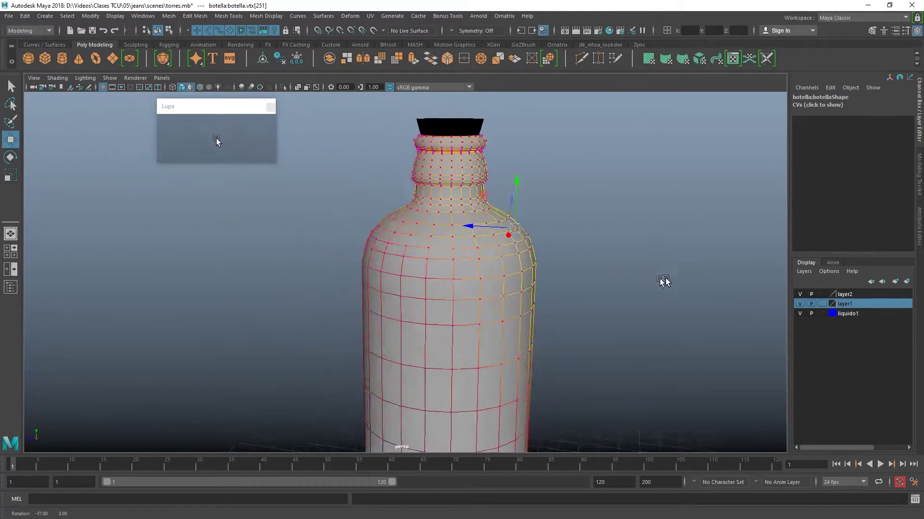
{"action": "right_click_drag", "start_coordinate": [663, 281], "coordinate": [619, 305], "text": "alt"}
{"action": "left_click_drag", "start_coordinate": [619, 305], "coordinate": [384, 289], "text": "alt"}
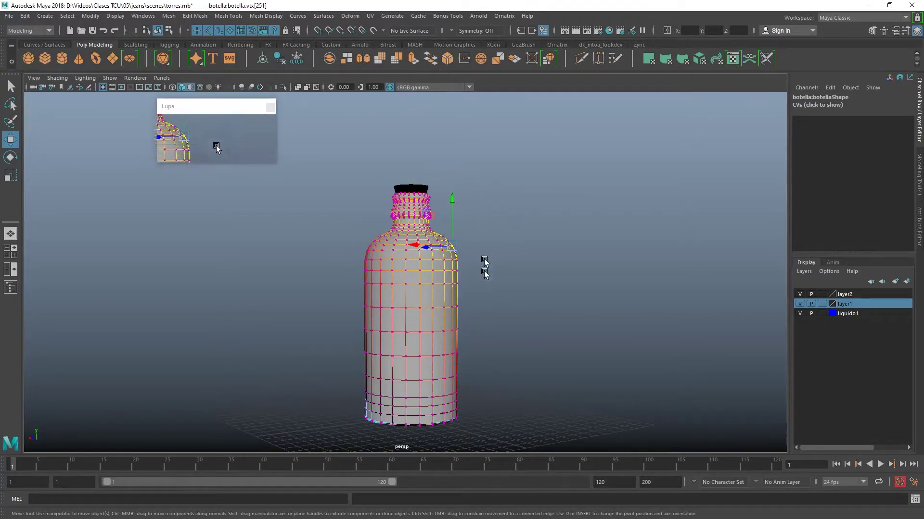
{"action": "mouse_move", "coordinate": [427, 252]}
{"action": "left_mouse_down"}
{"action": "mouse_move", "coordinate": [462, 247]}
{"action": "mouse_move", "coordinate": [456, 264]}
{"action": "mouse_move", "coordinate": [519, 267]}
{"action": "mouse_move", "coordinate": [423, 274]}
{"action": "mouse_move", "coordinate": [429, 270]}
{"action": "mouse_move", "coordinate": [276, 257]}
{"action": "left_mouse_up"}
Select two neighbouring vertices on the bottle's shoulder.
{"action": "left_click", "coordinate": [521, 269]}
{"action": "left_click", "coordinate": [418, 264]}
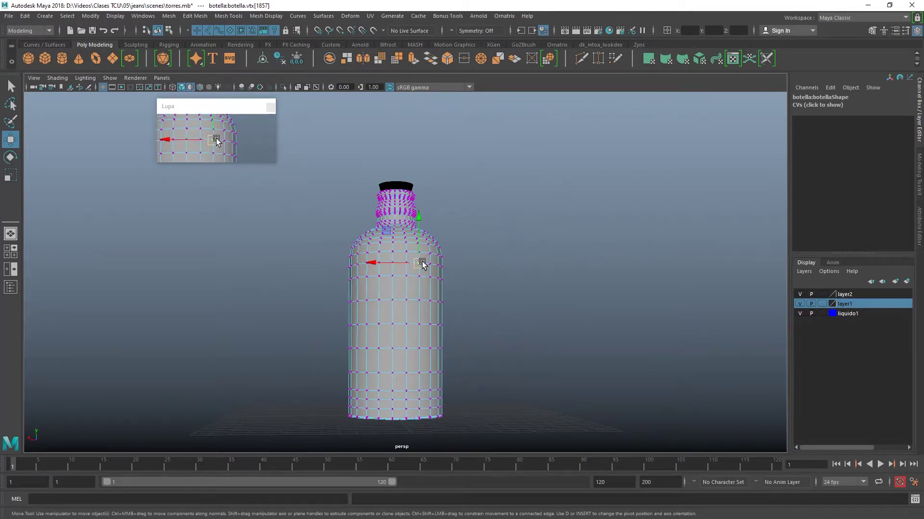
{"action": "scroll", "coordinate": [422, 263], "scroll_direction": "up", "scroll_amount": 3}
{"action": "left_click", "coordinate": [398, 283]}
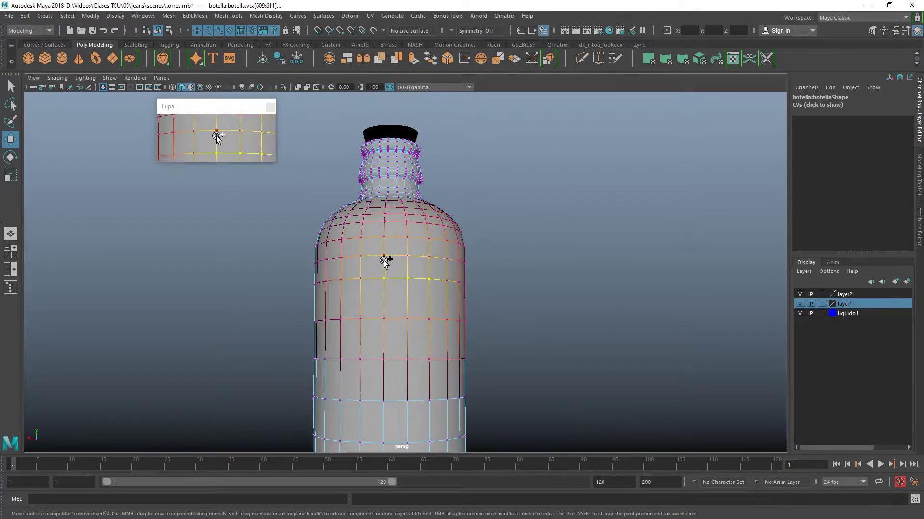
{"action": "left_click", "coordinate": [471, 265]}
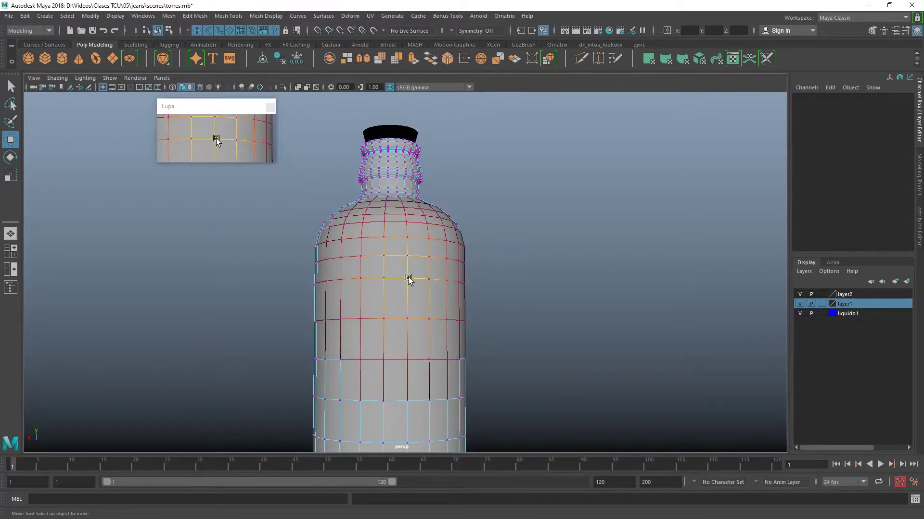
{"action": "left_click", "coordinate": [409, 279]}
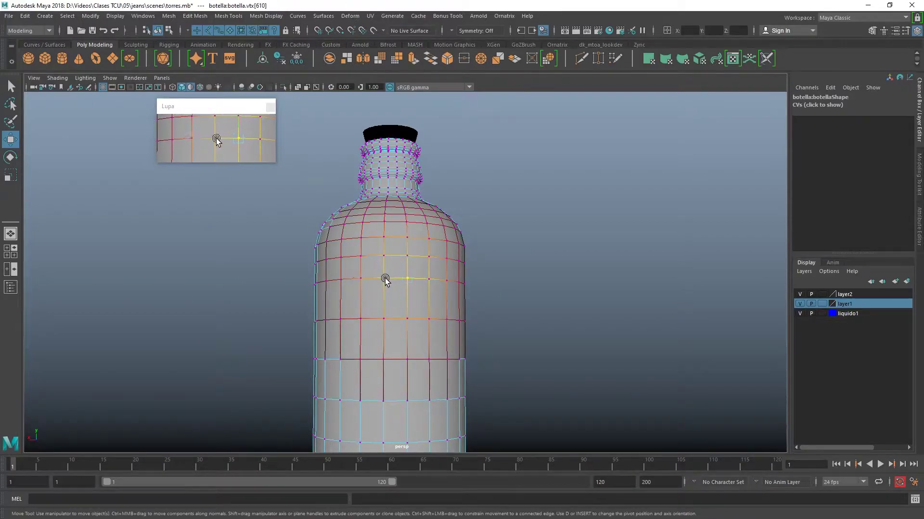
{"action": "left_click", "coordinate": [385, 280], "text": "shift"}
{"action": "left_click_drag", "start_coordinate": [402, 283], "coordinate": [534, 286], "text": "alt"}
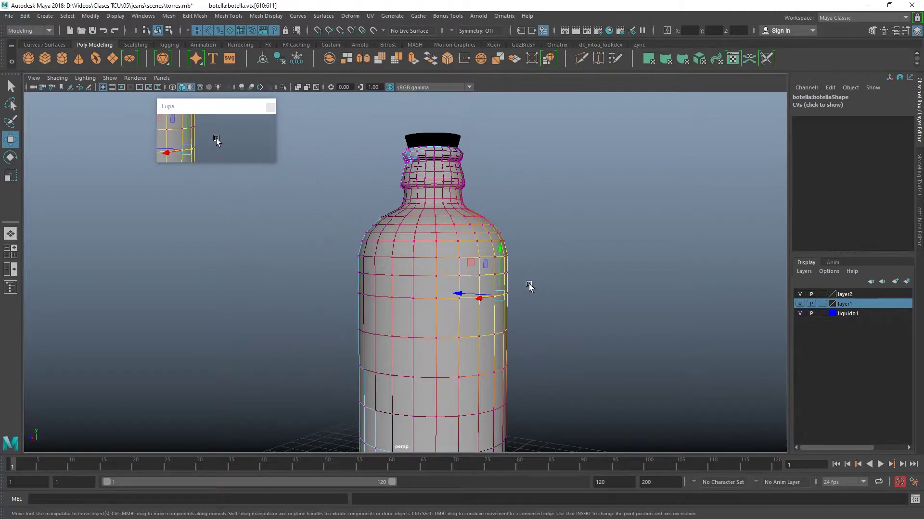
Test a soft-select bulge and a falloff change, undoing both.
{"action": "left_click_drag", "start_coordinate": [472, 295], "coordinate": [590, 326]}
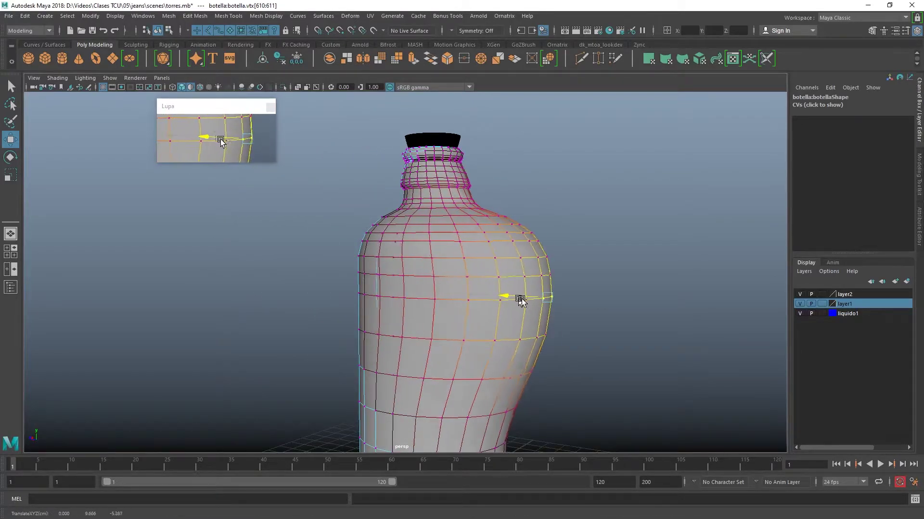
{"action": "key", "text": "ctrl+z"}
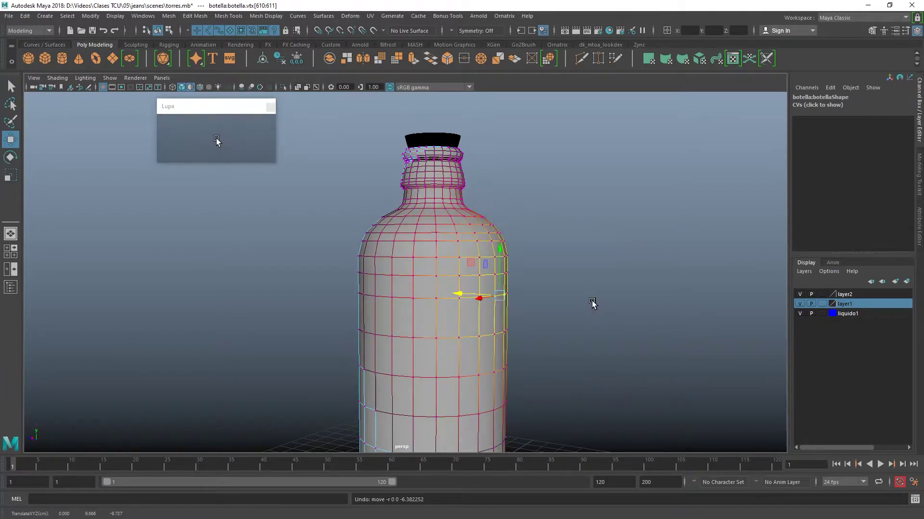
{"action": "key", "text": "ctrl+z"}
{"action": "key", "text": "ctrl+z"}
{"action": "key", "text": "ctrl+z"}
{"action": "key", "text": "ctrl+z"}
{"action": "key", "text": "ctrl+z"}
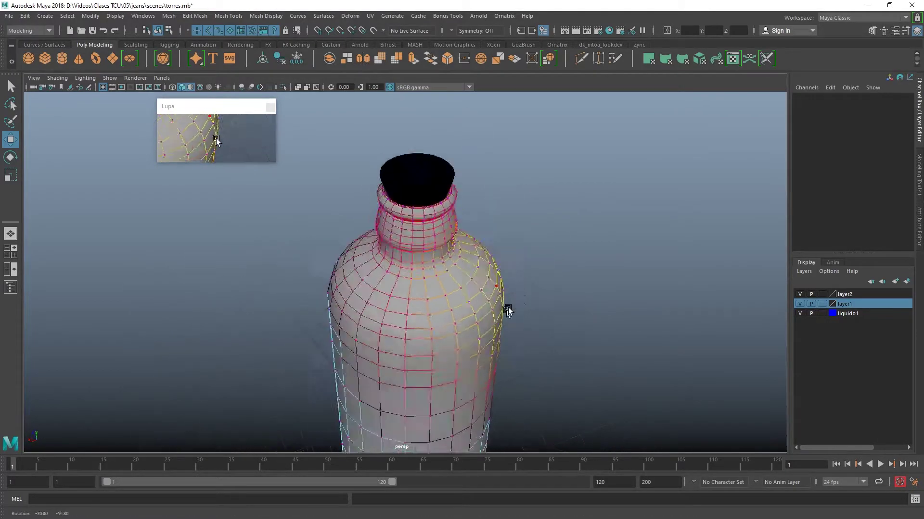
{"action": "key", "text": "ctrl+z"}
{"action": "key", "text": "ctrl+z"}
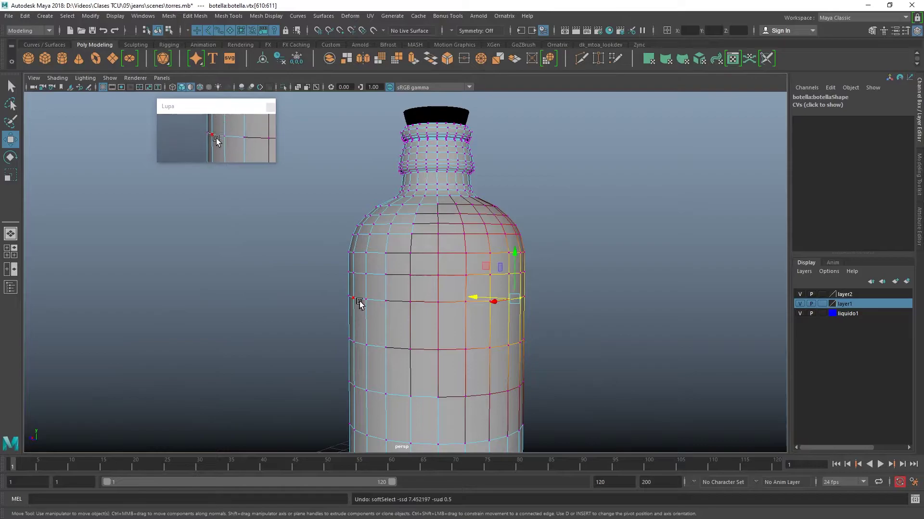
{"action": "left_click_drag", "start_coordinate": [493, 297], "coordinate": [640, 307]}
{"action": "key", "text": "ctrl+z"}
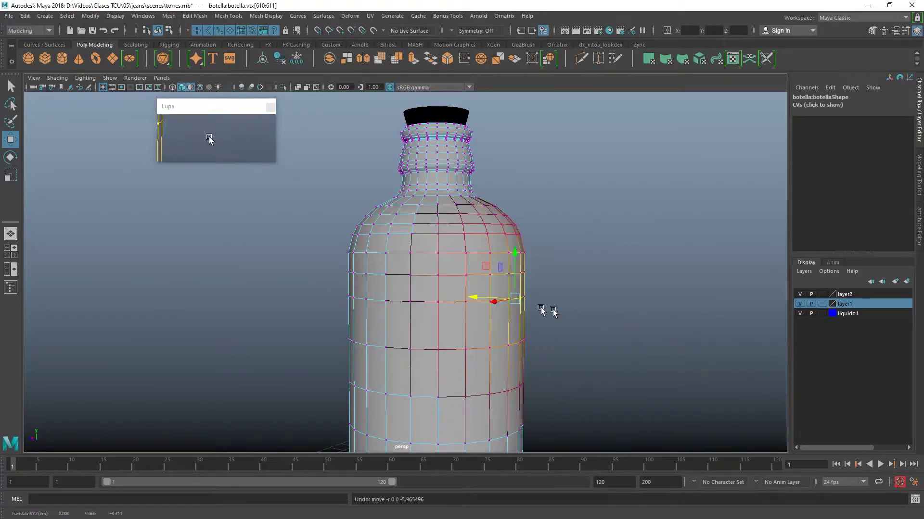
Try a larger falloff bulge, undo it, and zoom out from the bottle.
{"action": "left_click_drag", "start_coordinate": [546, 314], "coordinate": [658, 317]}
{"action": "left_click_drag", "start_coordinate": [479, 293], "coordinate": [601, 320]}
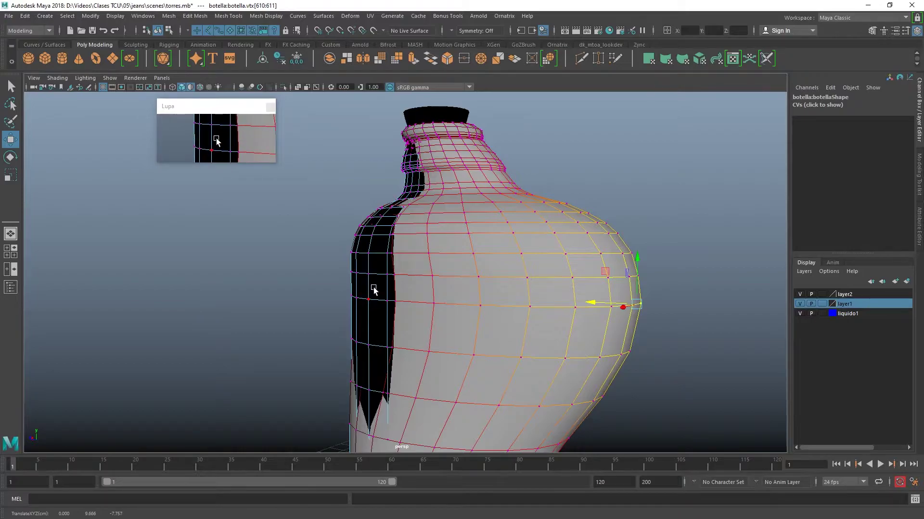
{"action": "key", "text": "ctrl+z"}
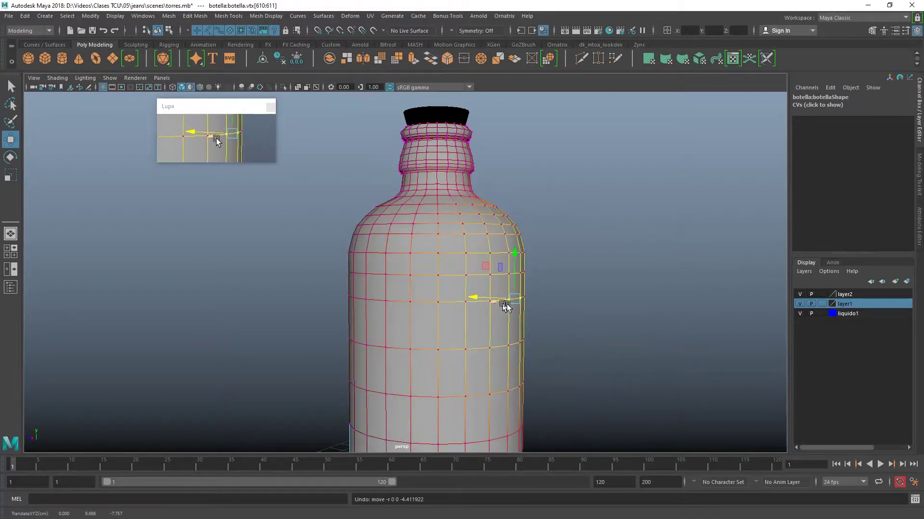
{"action": "mouse_move", "coordinate": [505, 307]}
{"action": "left_mouse_down", "text": "alt"}
{"action": "mouse_move", "coordinate": [552, 337]}
{"action": "mouse_move", "coordinate": [474, 303]}
{"action": "left_mouse_up", "text": "alt"}
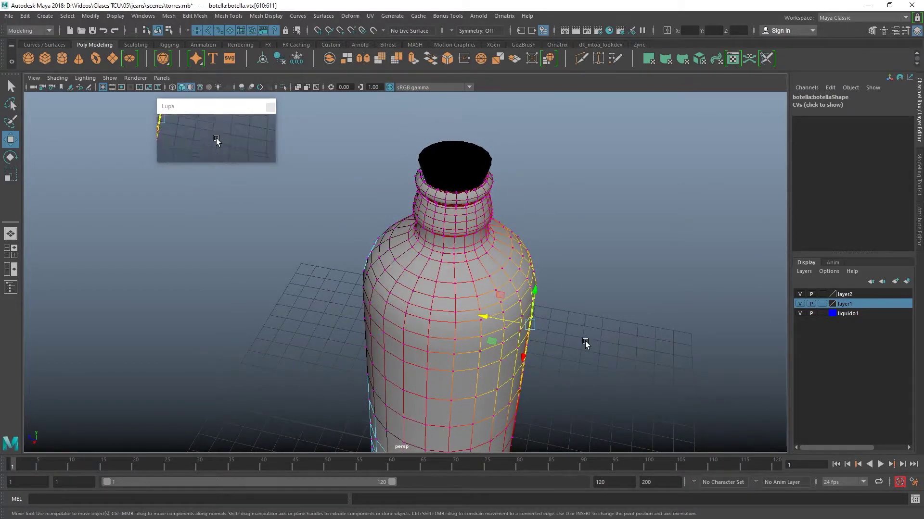
{"action": "right_click_drag", "start_coordinate": [586, 343], "coordinate": [544, 320], "text": "alt"}
{"action": "right_click", "coordinate": [508, 223]}
Return to object mode and select the bottle body.
{"action": "left_click", "coordinate": [545, 214]}
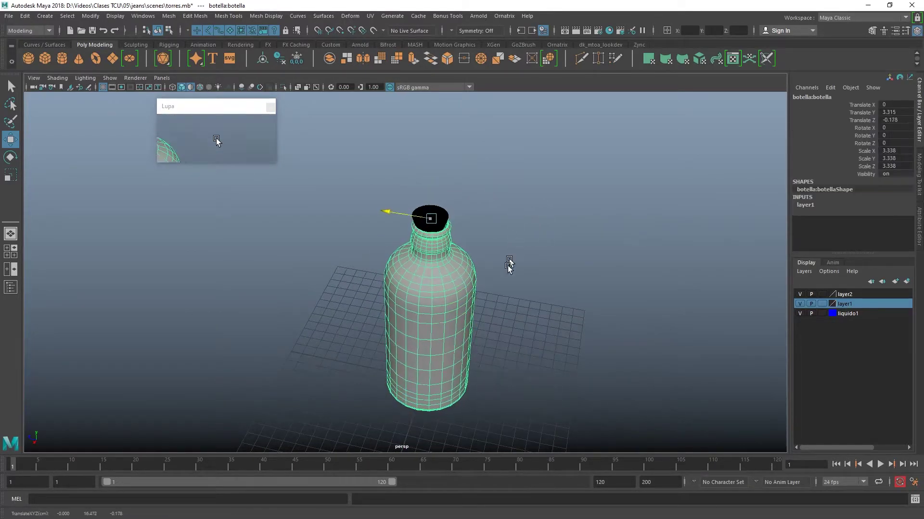
{"action": "scroll", "coordinate": [500, 260], "scroll_direction": "up", "scroll_amount": 3}
{"action": "left_click", "coordinate": [559, 341]}
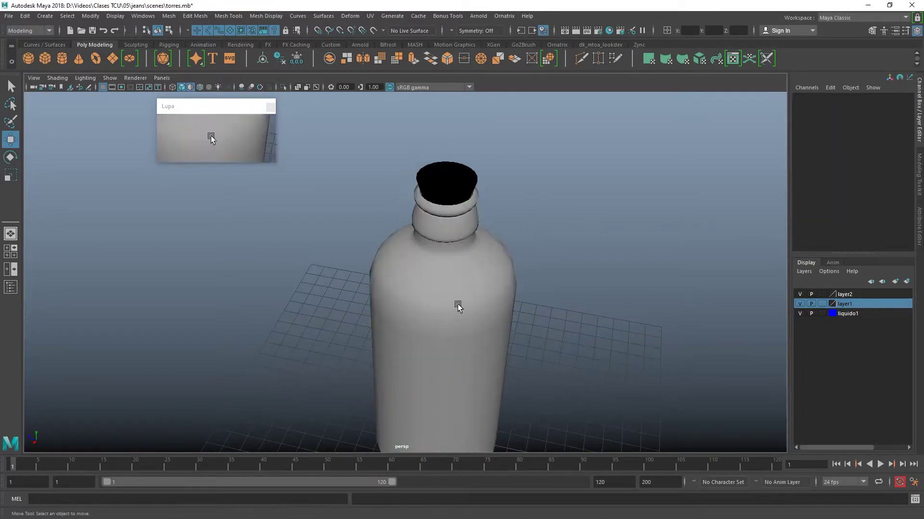
{"action": "left_click", "coordinate": [457, 305]}
{"action": "left_click", "coordinate": [228, 16]}
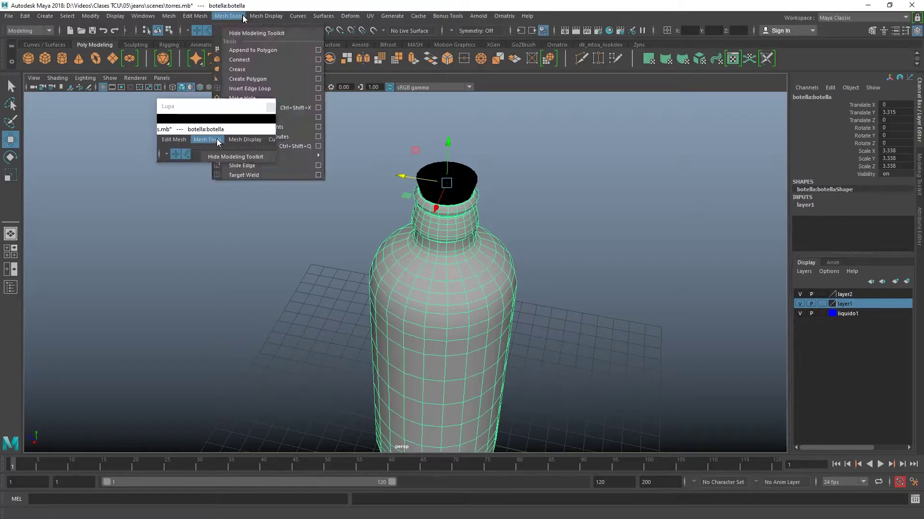
{"action": "left_click", "coordinate": [476, 205]}
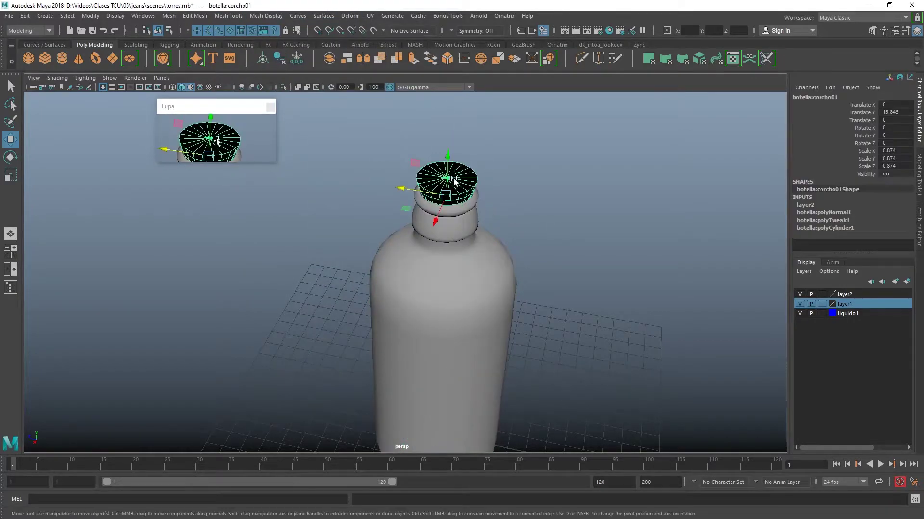
{"action": "left_click", "coordinate": [467, 275]}
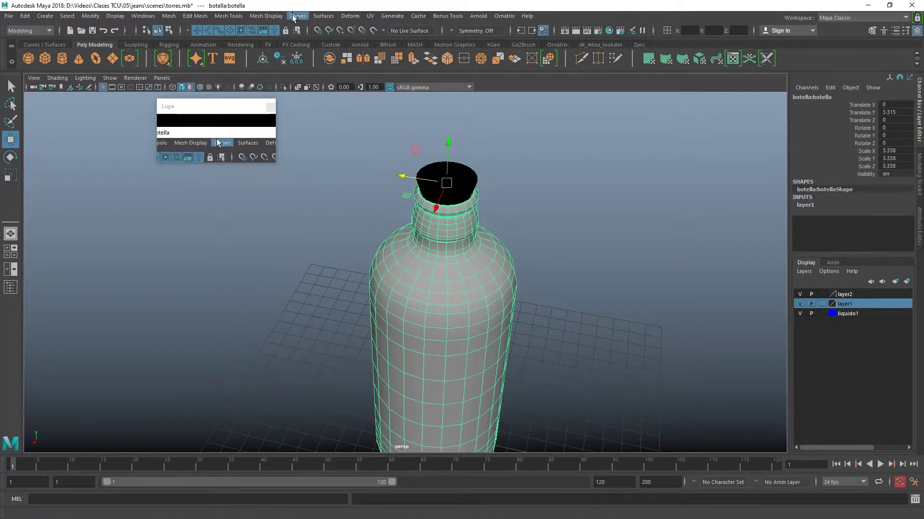
Reverse the bottle's normals with Mesh Display > Reverse, then reselect it from a level front view.
{"action": "right_click", "coordinate": [219, 146]}
{"action": "left_click_drag", "start_coordinate": [243, 106], "coordinate": [120, 106]}
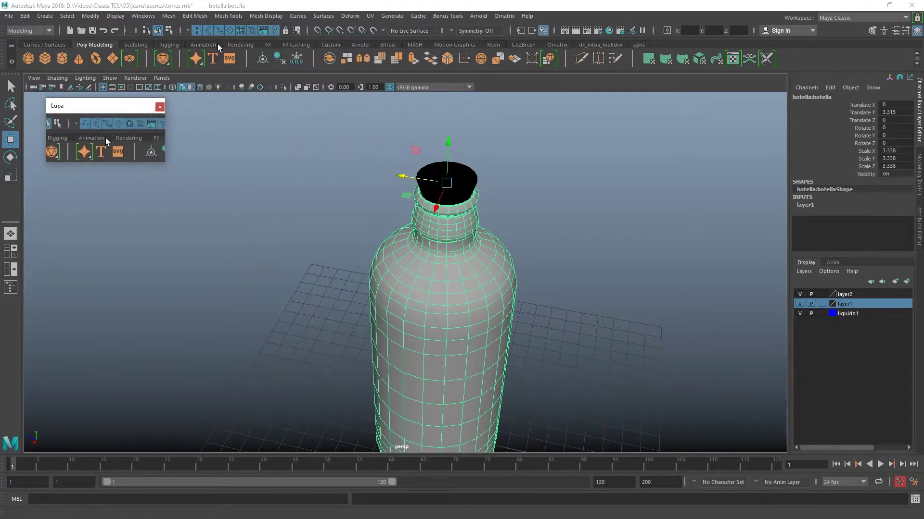
{"action": "left_click", "coordinate": [266, 15]}
{"action": "left_click", "coordinate": [300, 58]}
{"action": "left_click", "coordinate": [504, 228]}
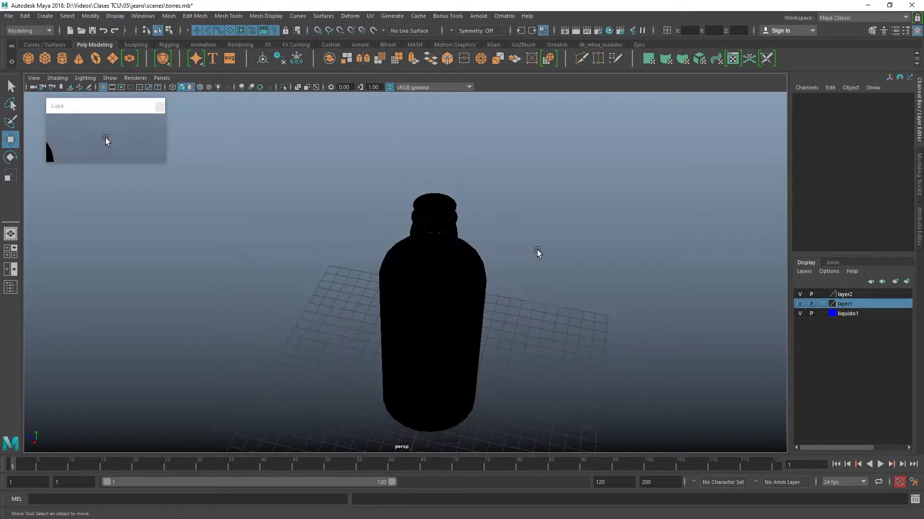
{"action": "left_click_drag", "start_coordinate": [536, 252], "coordinate": [450, 238], "text": "alt"}
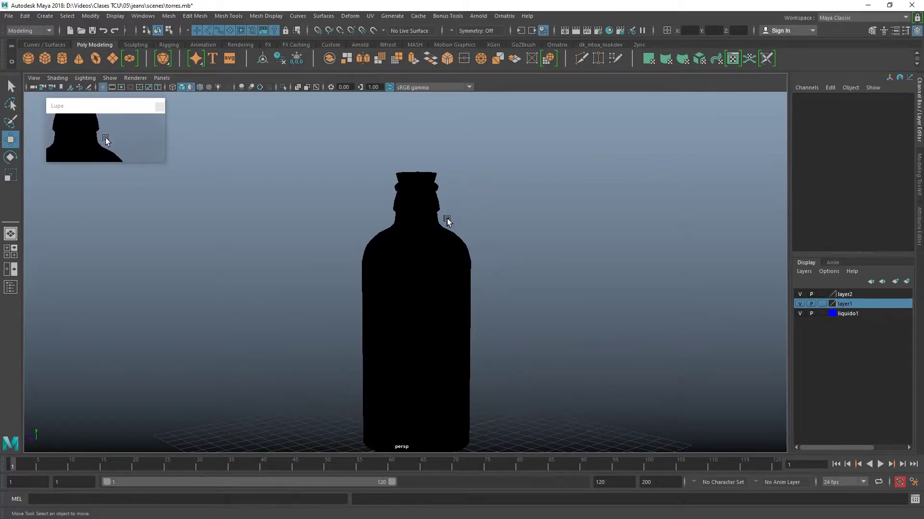
{"action": "left_click", "coordinate": [437, 282]}
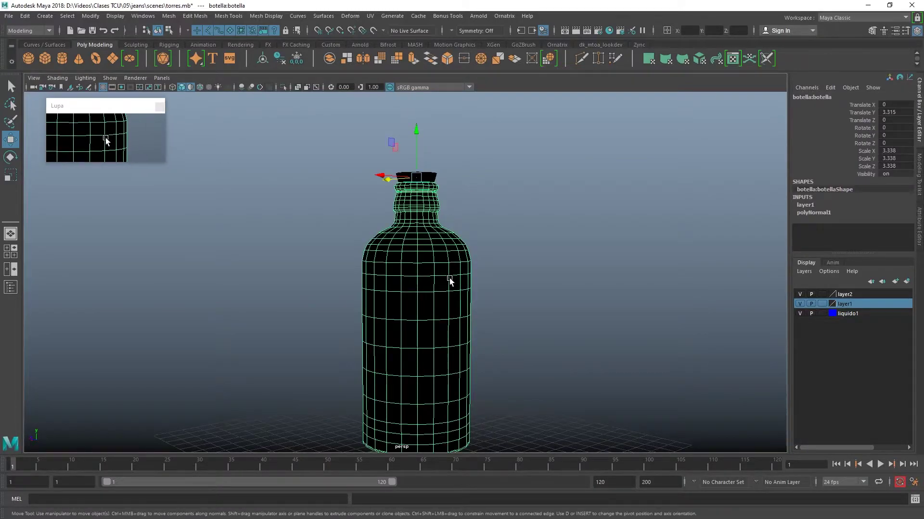
Apply Mesh Display > Conform to restore grey shading, then deselect and zoom out.
{"action": "left_click", "coordinate": [266, 16]}
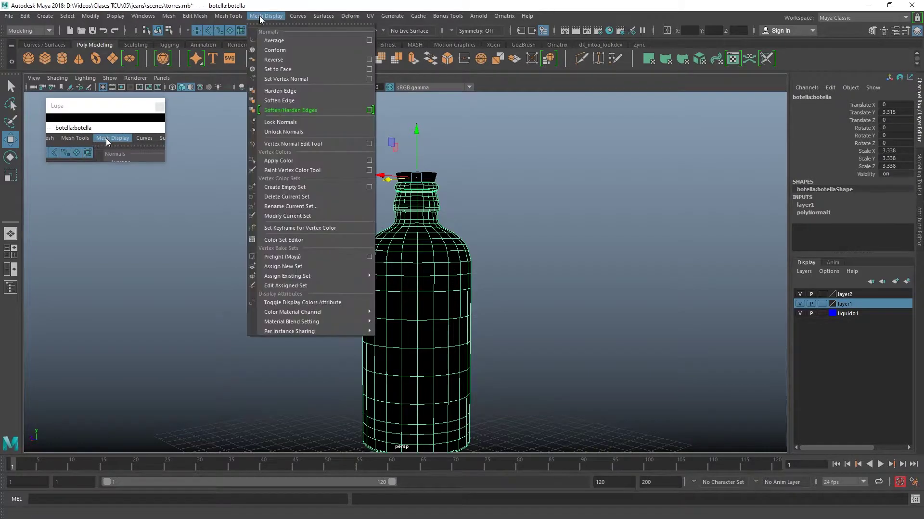
{"action": "left_click", "coordinate": [277, 50]}
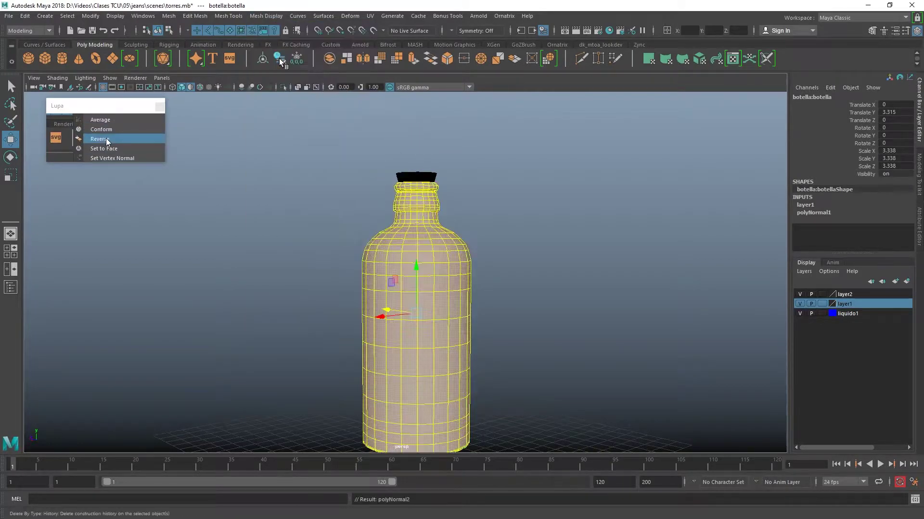
{"action": "left_click", "coordinate": [483, 282]}
{"action": "scroll", "coordinate": [482, 279], "scroll_direction": "down", "scroll_amount": 2}
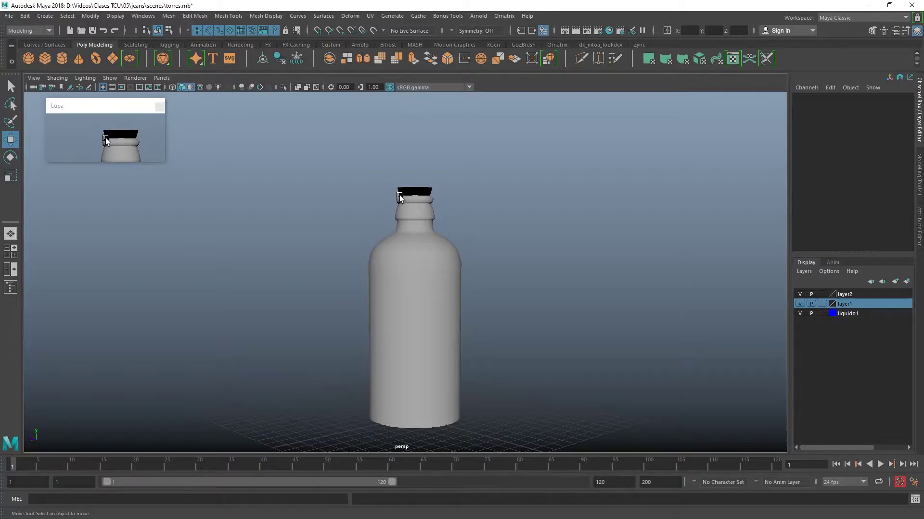
In the four-view layout, pan and zoom the front and side views to frame the whole bottle and cap.
{"action": "key", "text": "space"}
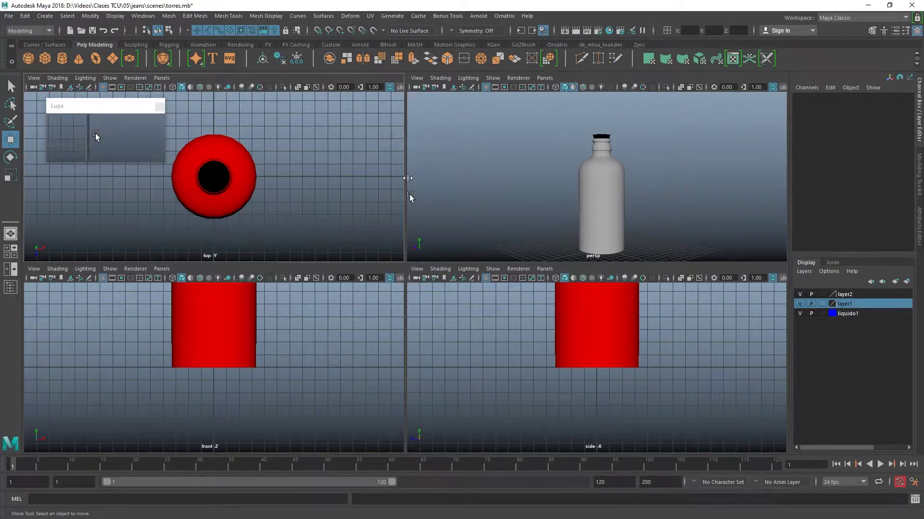
{"action": "middle_click_drag", "start_coordinate": [290, 338], "coordinate": [279, 386], "text": "alt"}
{"action": "right_click_drag", "start_coordinate": [279, 386], "coordinate": [258, 359], "text": "alt"}
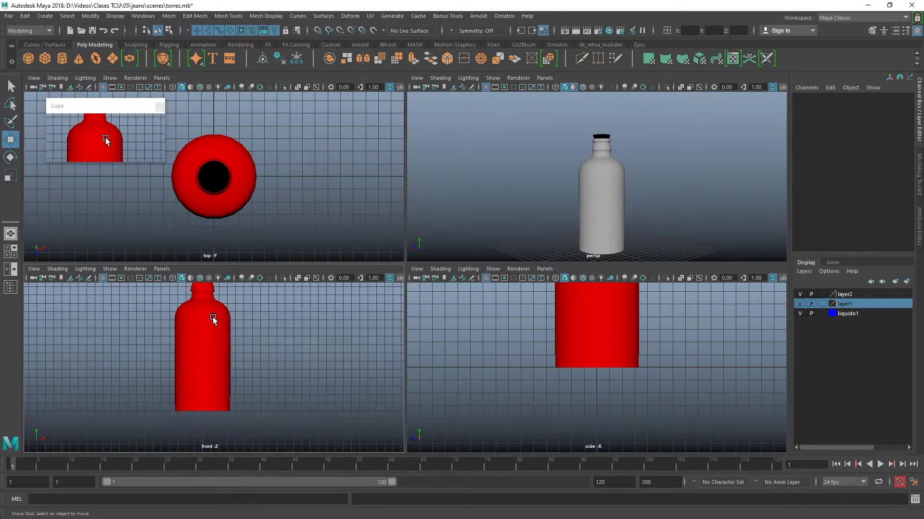
{"action": "right_click_drag", "start_coordinate": [223, 293], "coordinate": [228, 288], "text": "alt"}
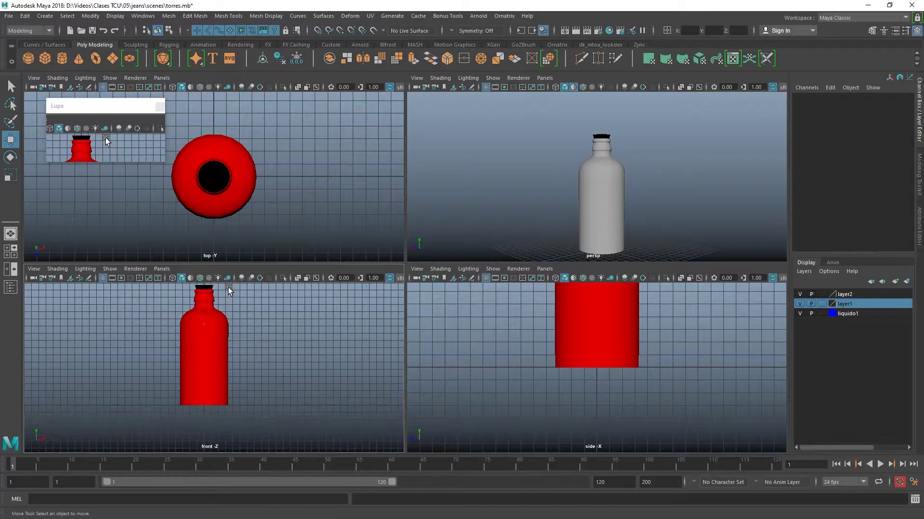
{"action": "middle_click_drag", "start_coordinate": [241, 324], "coordinate": [230, 339], "text": "alt"}
{"action": "right_click_drag", "start_coordinate": [216, 313], "coordinate": [212, 317], "text": "alt"}
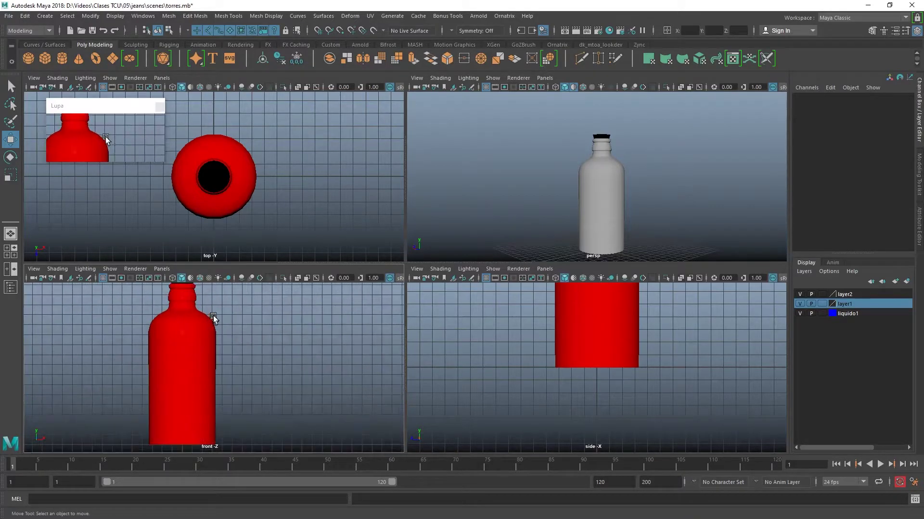
{"action": "mouse_move", "coordinate": [204, 303]}
{"action": "middle_mouse_down", "text": "alt"}
{"action": "mouse_move", "coordinate": [224, 297]}
{"action": "mouse_move", "coordinate": [263, 332]}
{"action": "middle_mouse_up", "text": "alt"}
{"action": "scroll", "coordinate": [290, 343], "scroll_direction": "down", "scroll_amount": 2}
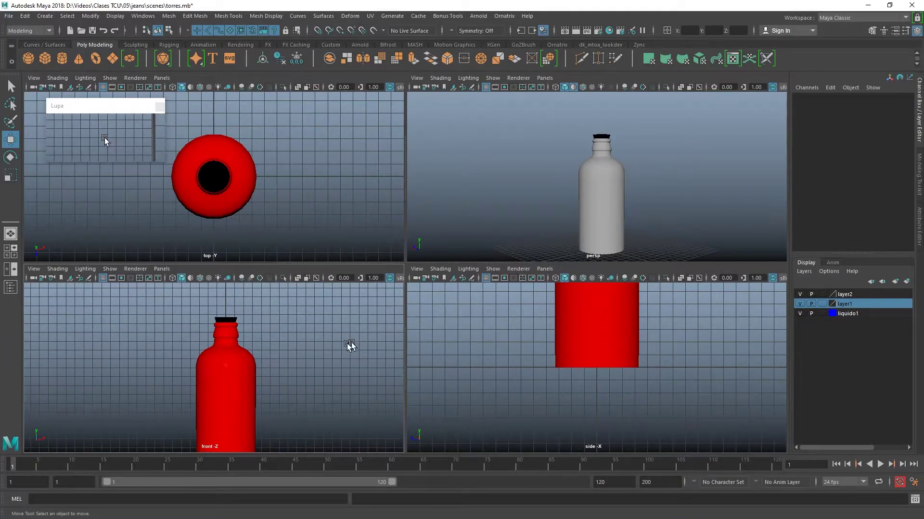
{"action": "scroll", "coordinate": [282, 340], "scroll_direction": "up", "scroll_amount": 1}
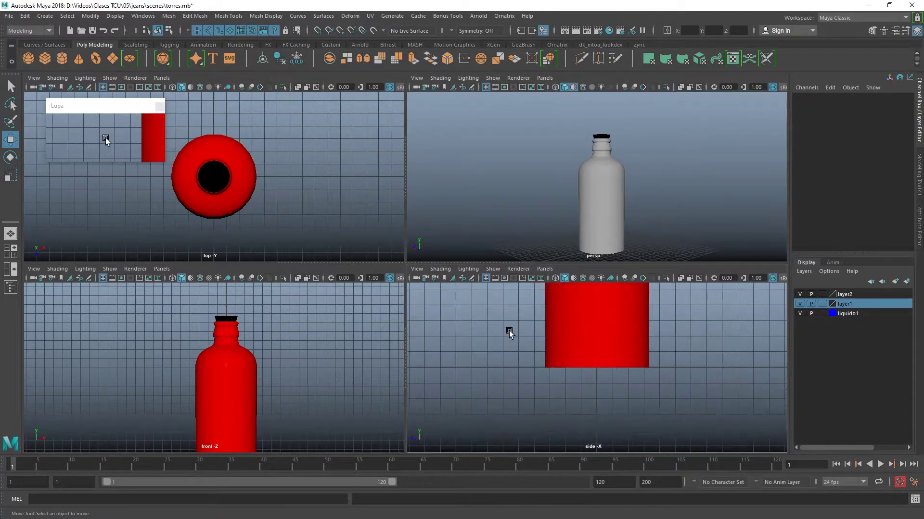
{"action": "scroll", "coordinate": [509, 330], "scroll_direction": "up", "scroll_amount": 2}
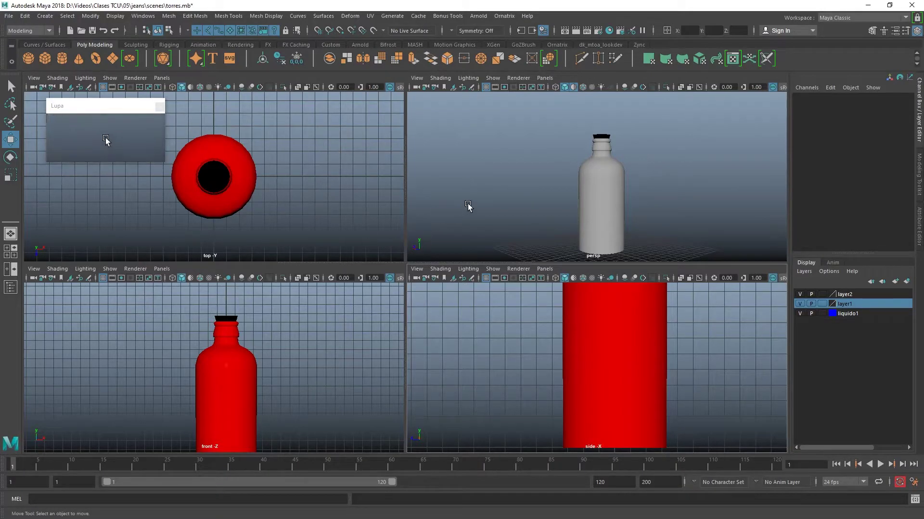
Toggle between the four-view layout and maximized perspective and top views.
{"action": "key", "text": "space"}
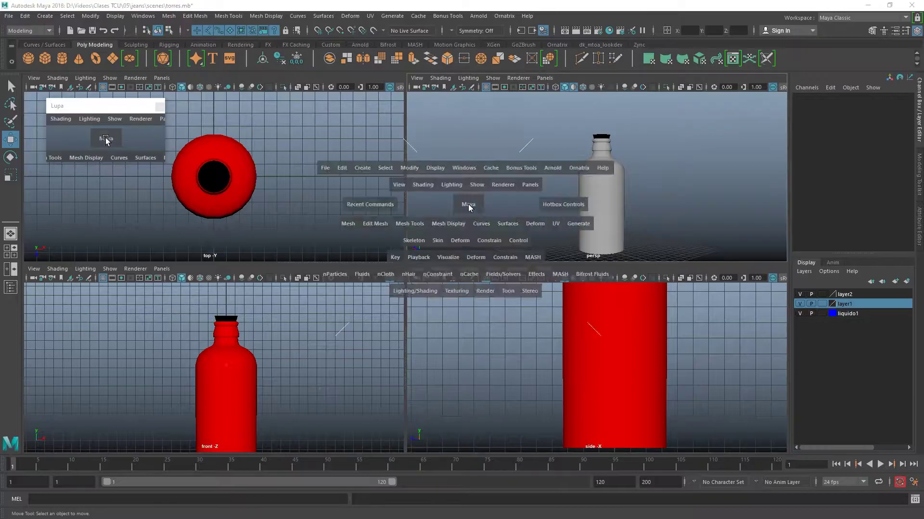
{"action": "key", "text": "space"}
{"action": "key", "text": "space"}
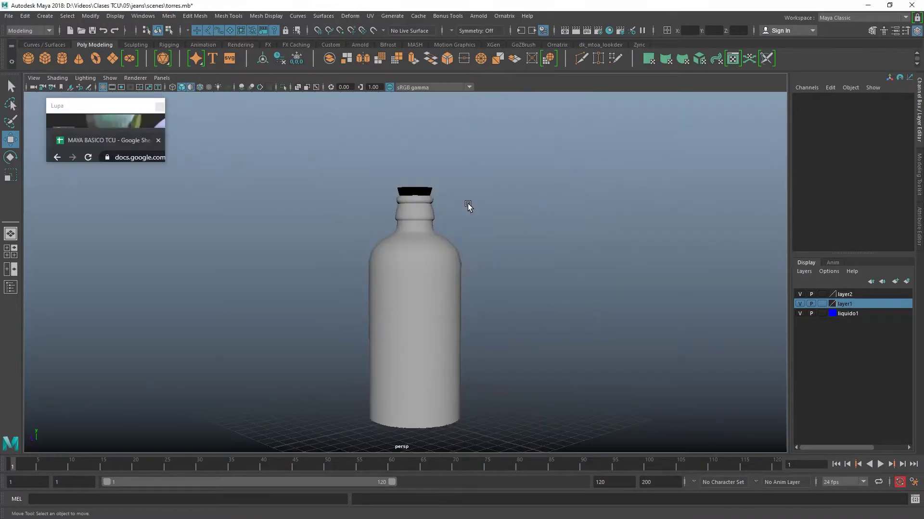
{"action": "key", "text": "space"}
{"action": "key", "text": "space"}
{"action": "key", "text": "space"}
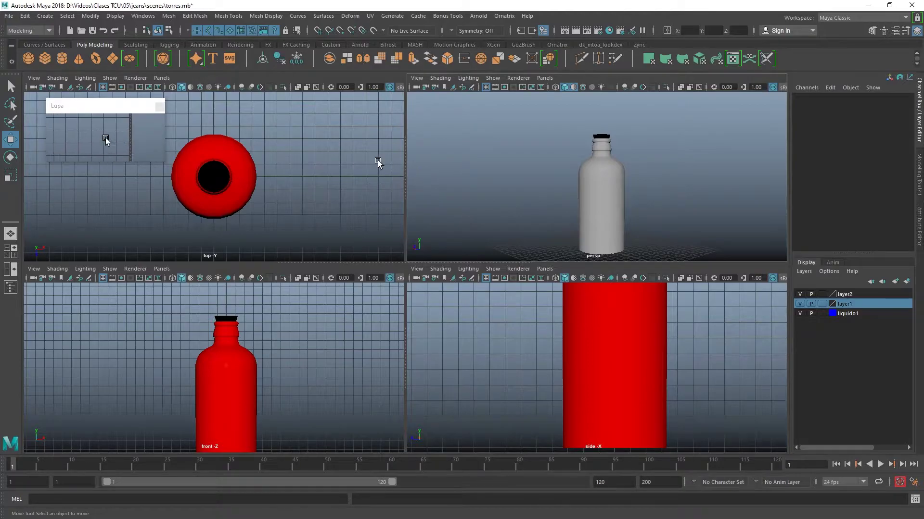
{"action": "key", "text": "space"}
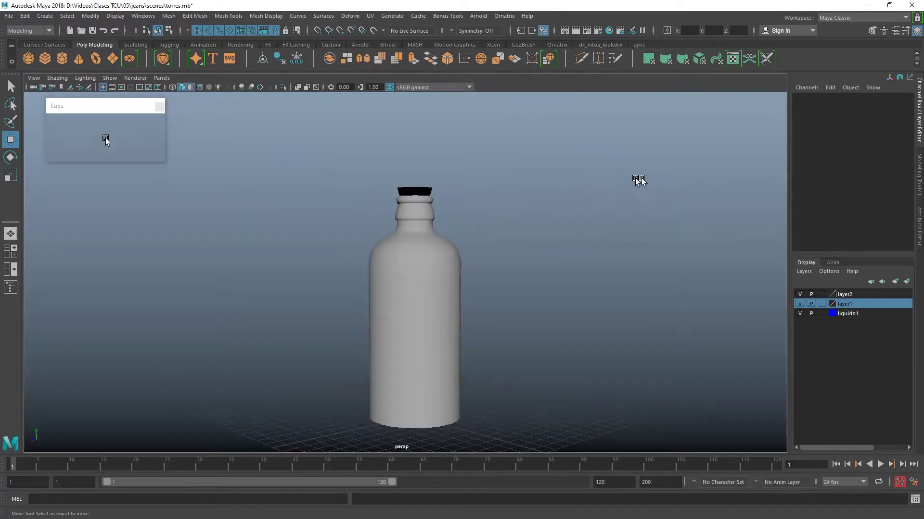
{"action": "key", "text": "space"}
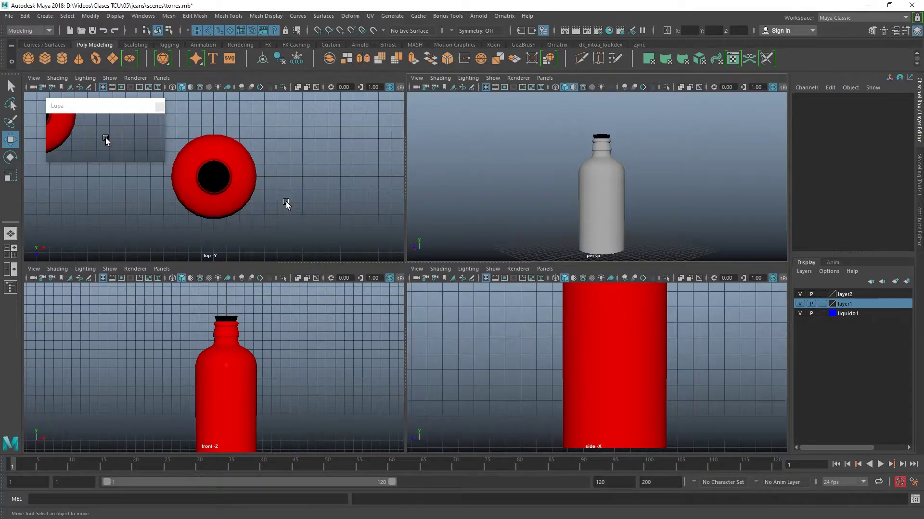
{"action": "key", "text": "space"}
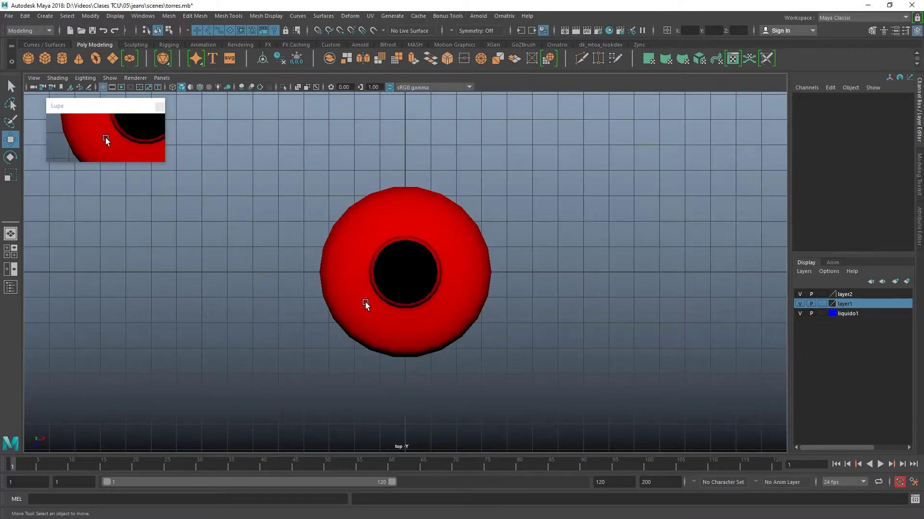
{"action": "key", "text": "space"}
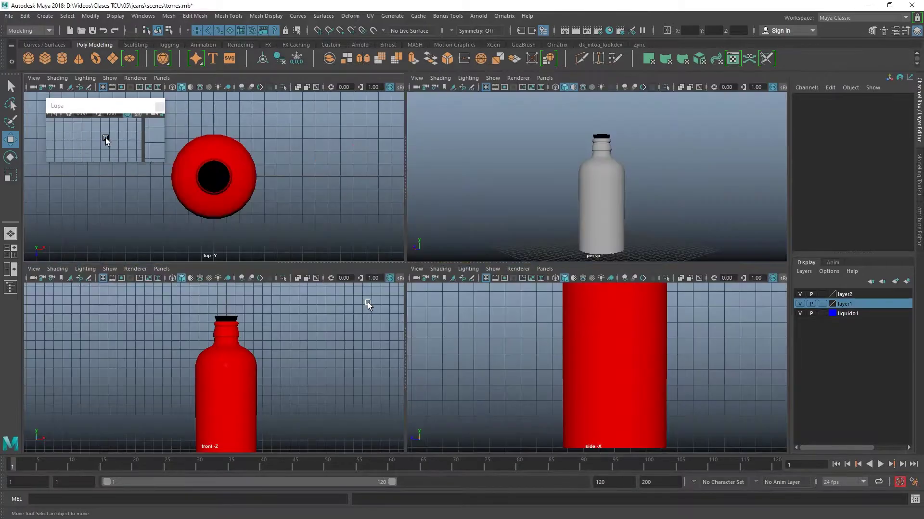
{"action": "key", "text": "space"}
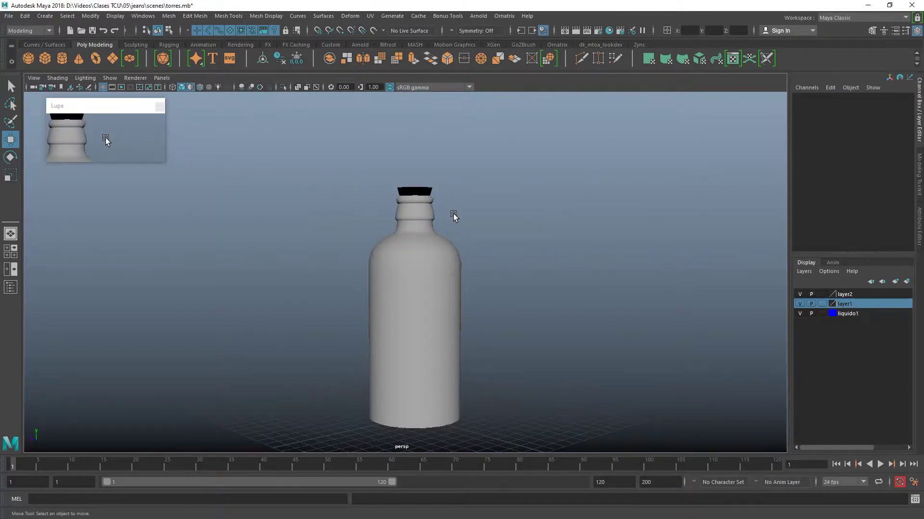
{"action": "key", "text": "space"}
Browse the hotbox Shading and Hotbox Controls menus, then maximize the perspective view.
{"action": "key", "text": "space"}
{"action": "key", "text": "space"}
{"action": "key", "text": "space"}
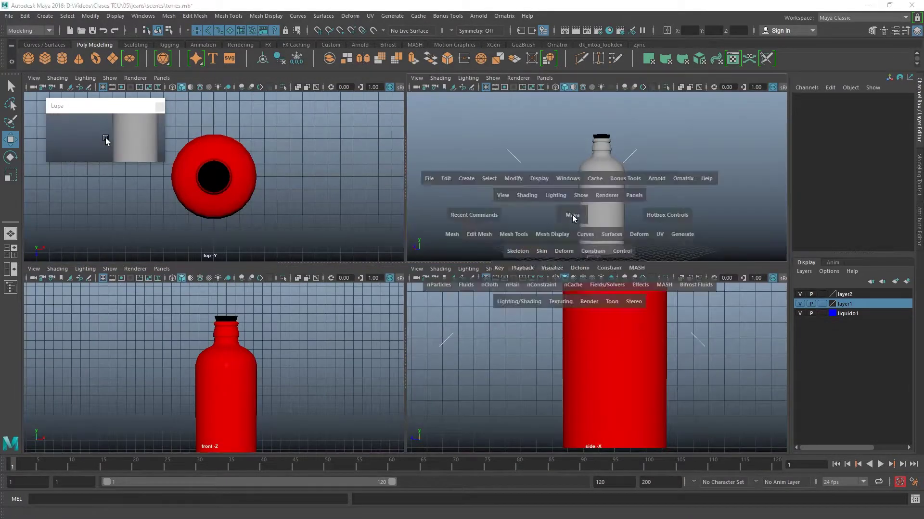
{"action": "key", "text": "space"}
{"action": "key", "text": "space"}
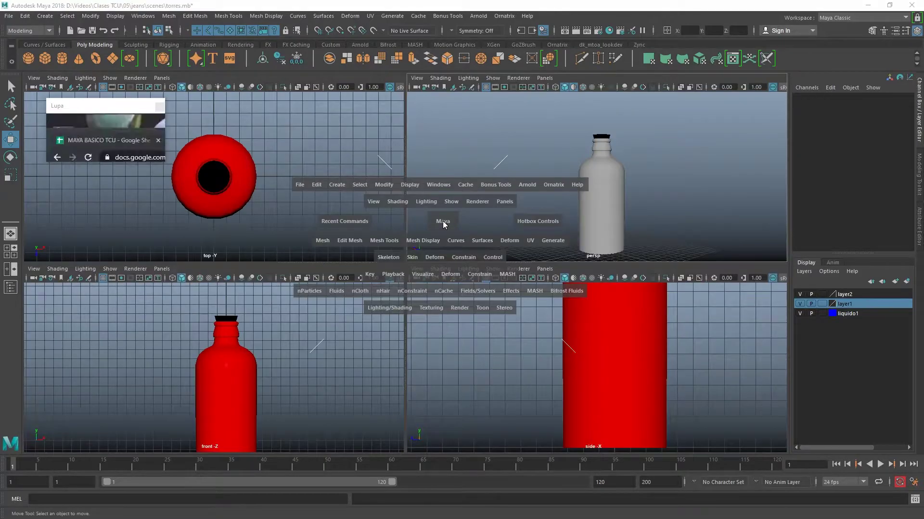
{"action": "left_click_drag", "start_coordinate": [443, 223], "coordinate": [454, 197]}
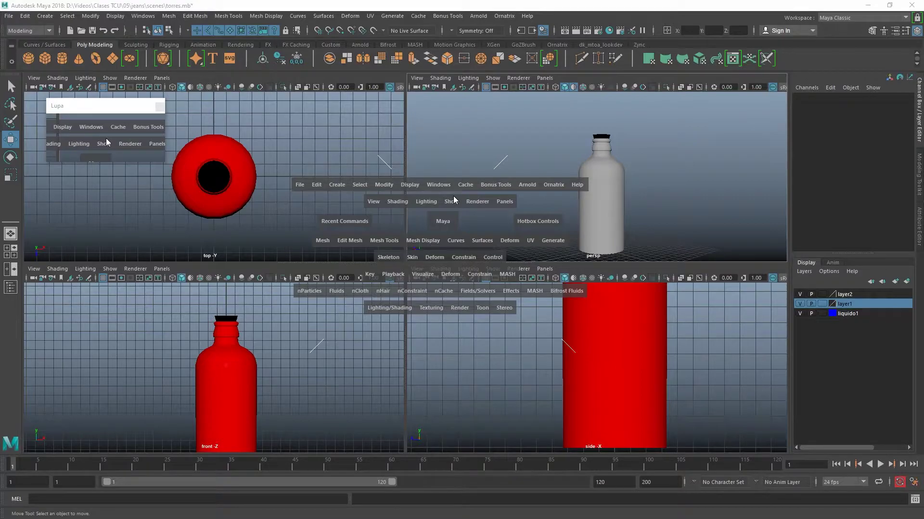
{"action": "left_click", "coordinate": [402, 203]}
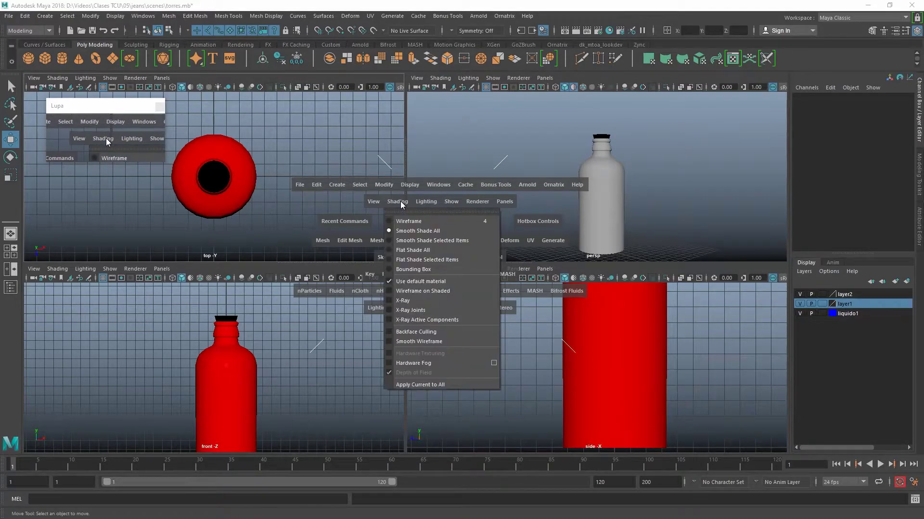
{"action": "left_click", "coordinate": [427, 202]}
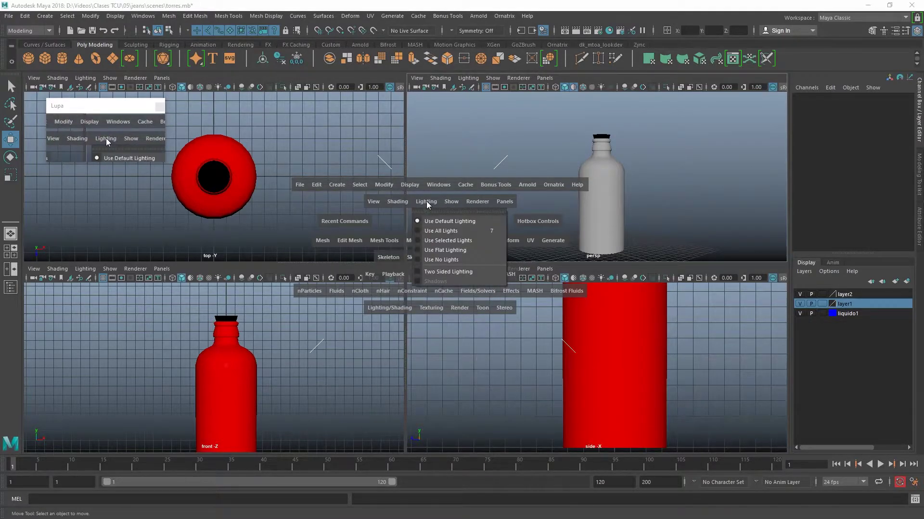
{"action": "left_click", "coordinate": [531, 228]}
{"action": "key", "text": "space"}
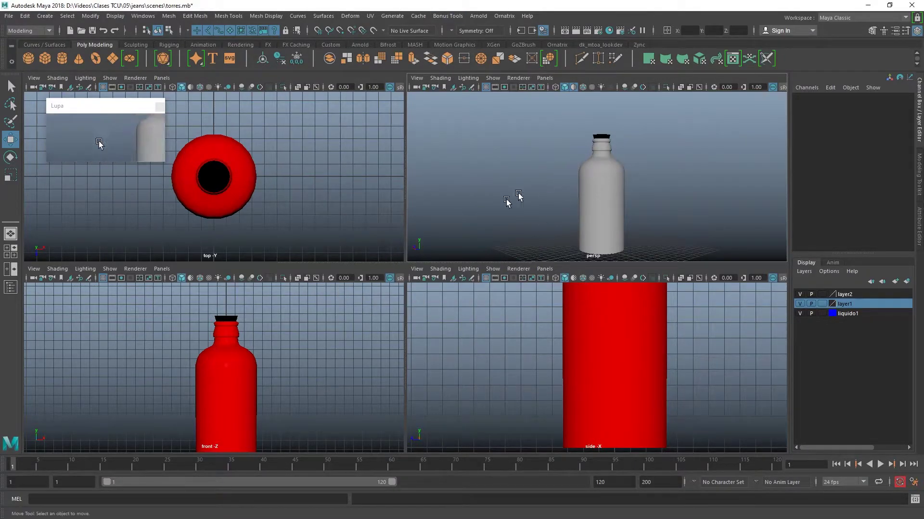
{"action": "key", "text": "space"}
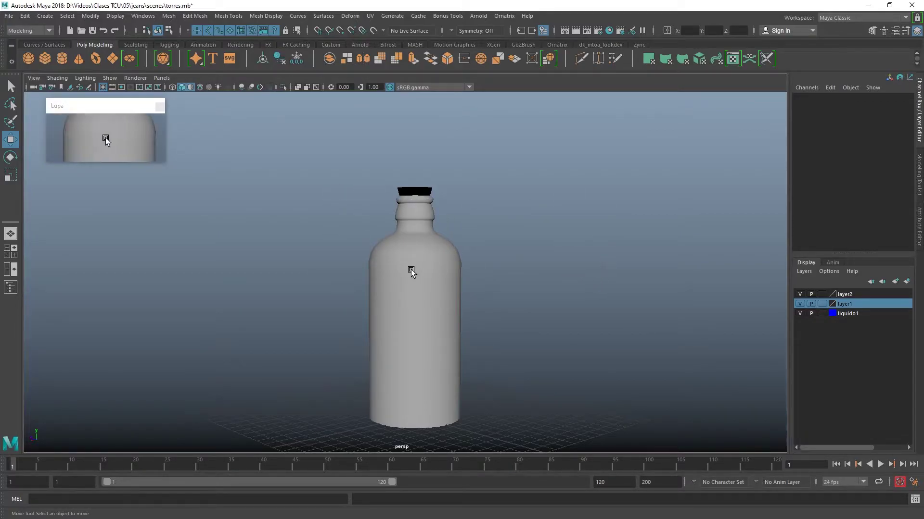
Tumble the persp camera to look down on the grey bottle, then select and deselect it.
{"action": "mouse_move", "coordinate": [457, 247]}
{"action": "left_mouse_down", "text": "alt"}
{"action": "mouse_move", "coordinate": [468, 239]}
{"action": "mouse_move", "coordinate": [472, 267]}
{"action": "mouse_move", "coordinate": [444, 246]}
{"action": "left_mouse_up", "text": "alt"}
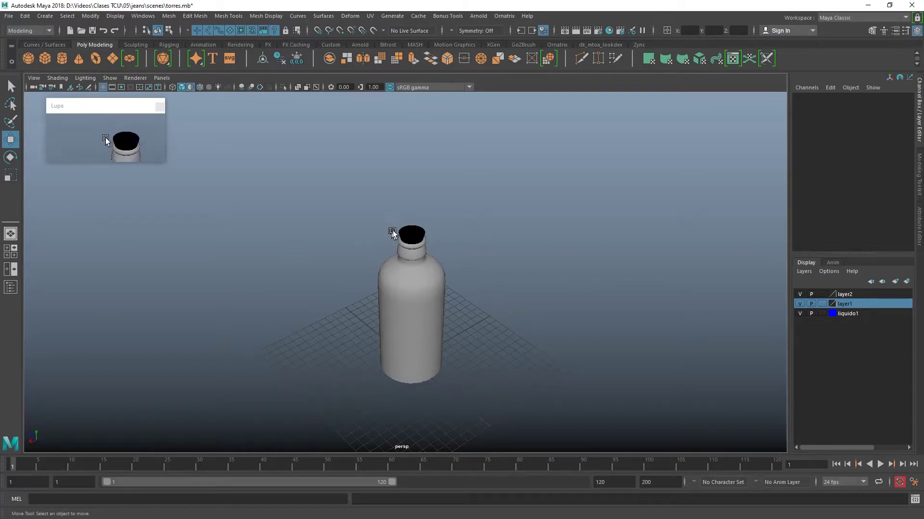
{"action": "mouse_move", "coordinate": [432, 256]}
{"action": "left_mouse_down", "text": "alt"}
{"action": "mouse_move", "coordinate": [441, 211]}
{"action": "mouse_move", "coordinate": [355, 223]}
{"action": "left_mouse_up", "text": "alt"}
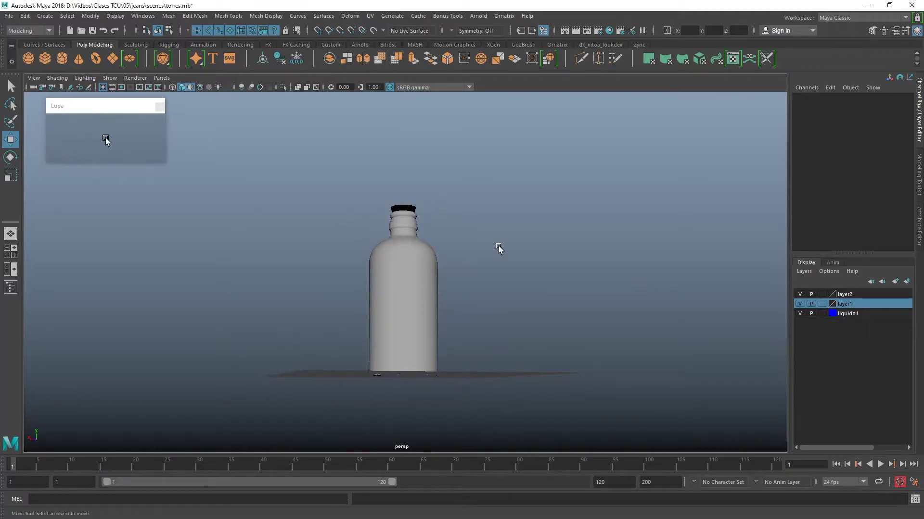
{"action": "left_click_drag", "start_coordinate": [474, 250], "coordinate": [433, 268], "text": "alt"}
{"action": "left_click", "coordinate": [431, 268]}
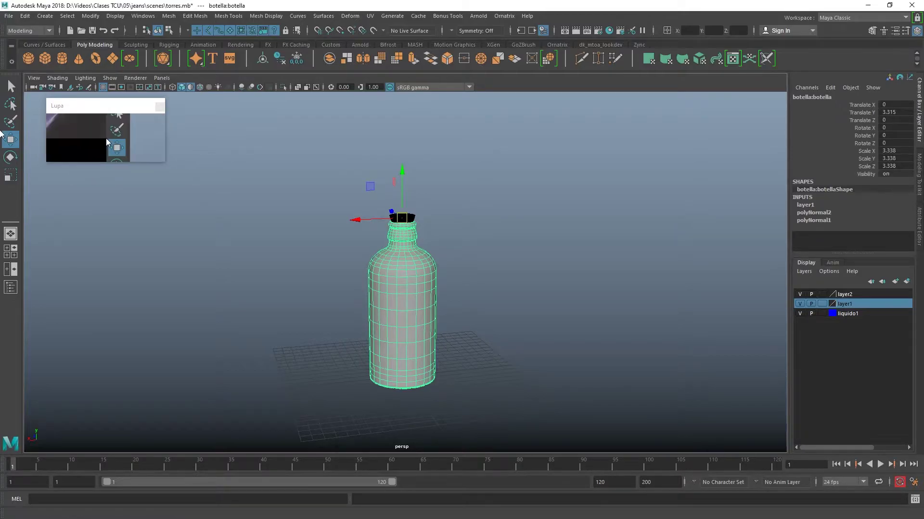
{"action": "left_click", "coordinate": [626, 245]}
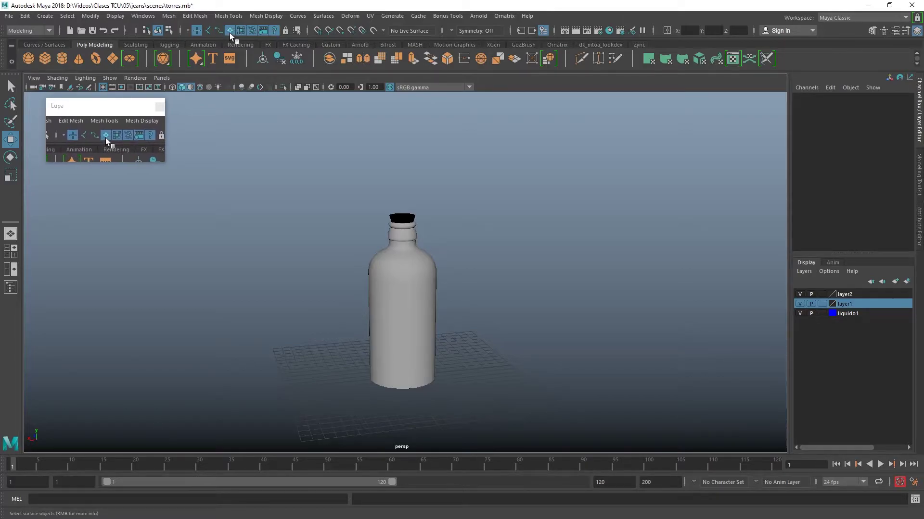
Toggle the surface-object selection mask, reselect the bottle, and dolly in tight on its upper body and cap.
{"action": "left_click", "coordinate": [229, 33]}
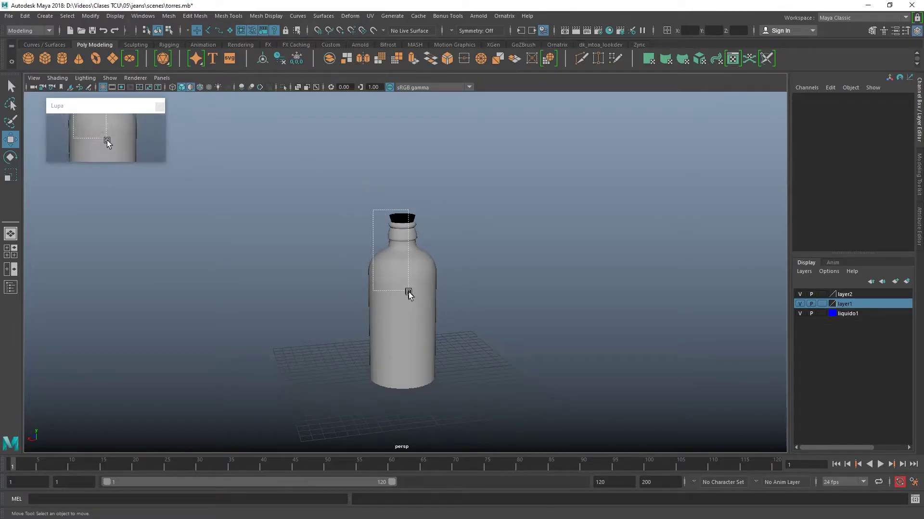
{"action": "left_click_drag", "start_coordinate": [375, 241], "coordinate": [412, 329]}
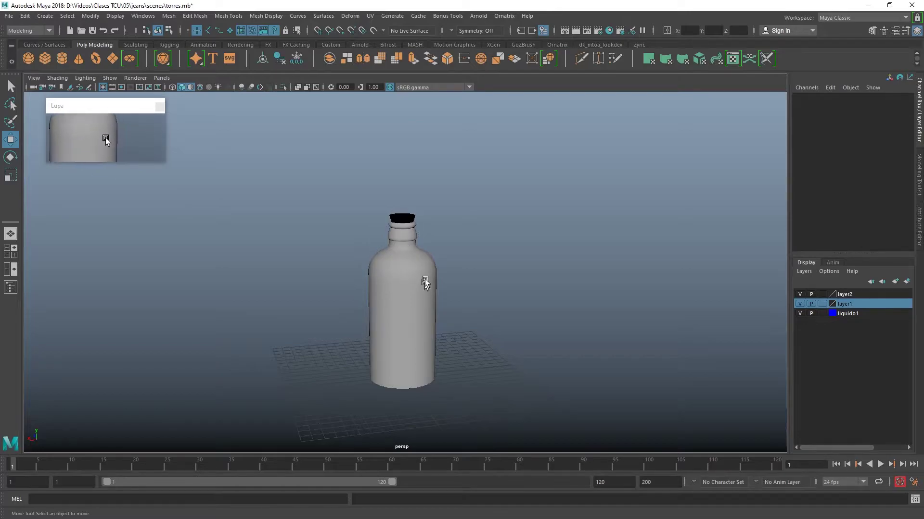
{"action": "right_click_drag", "start_coordinate": [403, 253], "coordinate": [427, 388], "text": "alt"}
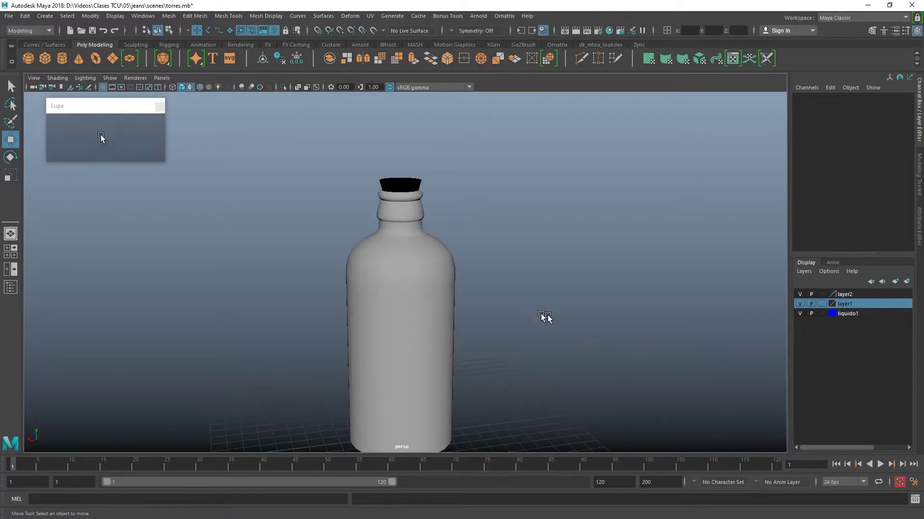
{"action": "left_click", "coordinate": [230, 31]}
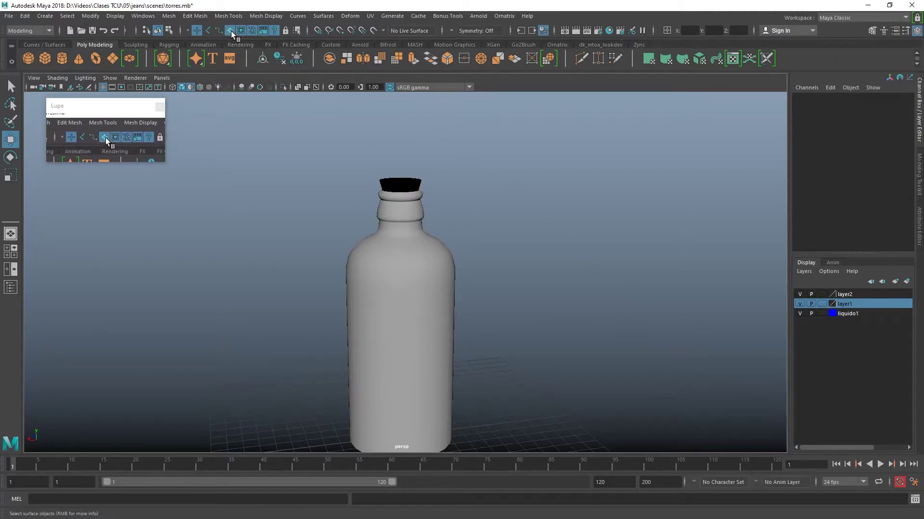
{"action": "left_click", "coordinate": [404, 234]}
{"action": "left_click", "coordinate": [319, 215]}
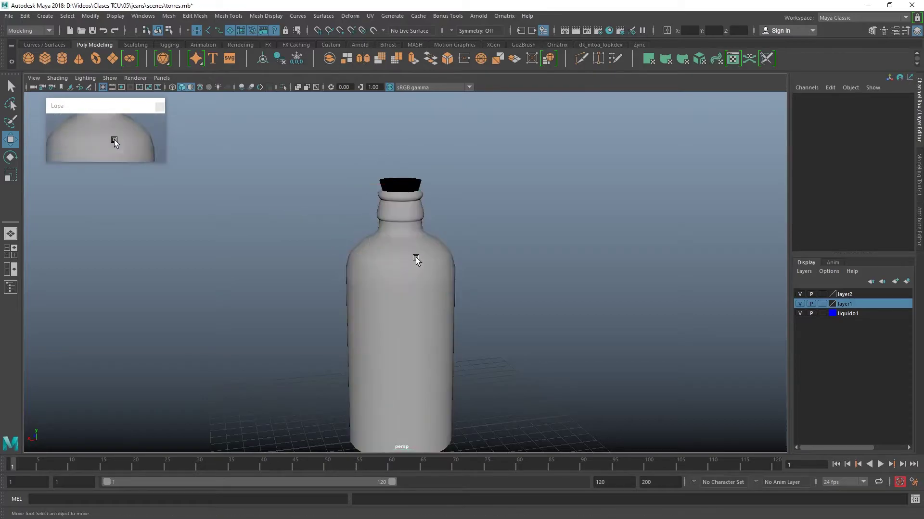
{"action": "scroll", "coordinate": [482, 256], "scroll_direction": "up", "scroll_amount": 3}
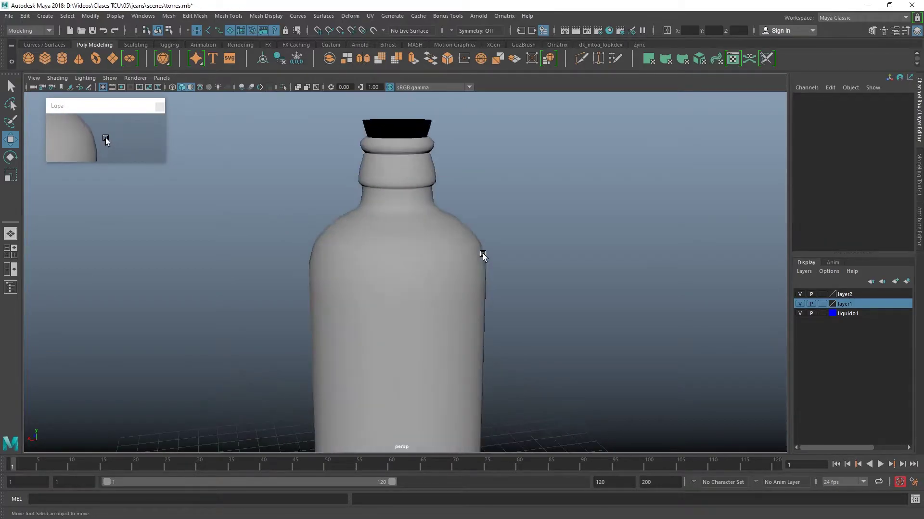
{"action": "right_click", "coordinate": [401, 224]}
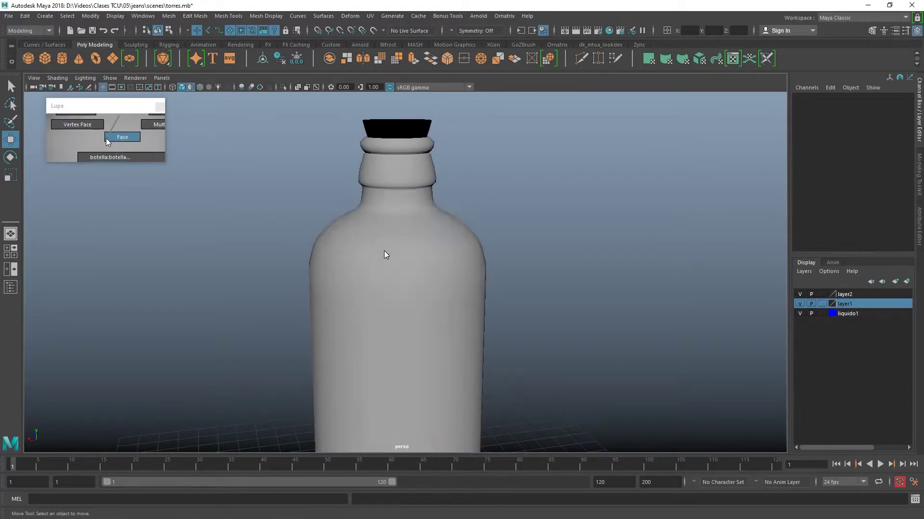
{"action": "scroll", "coordinate": [408, 259], "scroll_direction": "up", "scroll_amount": 3}
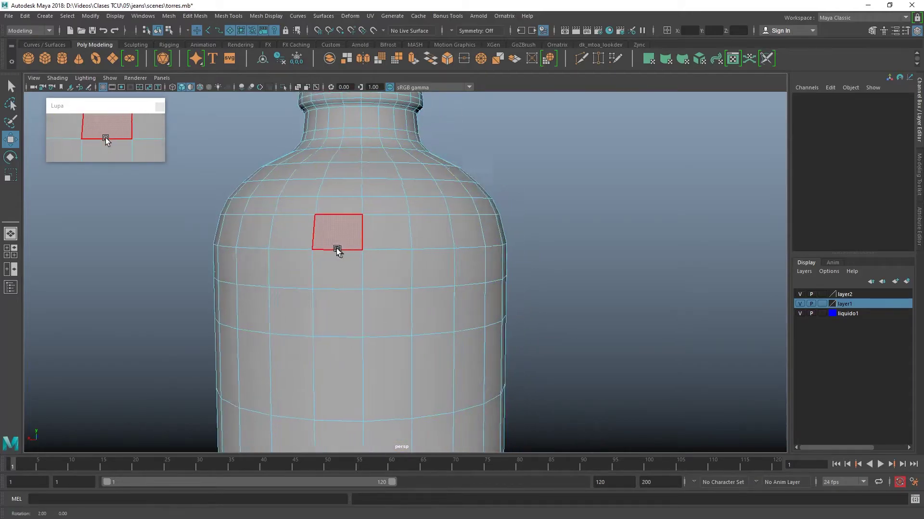
Select a face on the bottle's shoulder and extrude it with Ctrl+E.
{"action": "left_click_drag", "start_coordinate": [336, 252], "coordinate": [281, 256], "text": "alt"}
{"action": "left_click", "coordinate": [281, 256]}
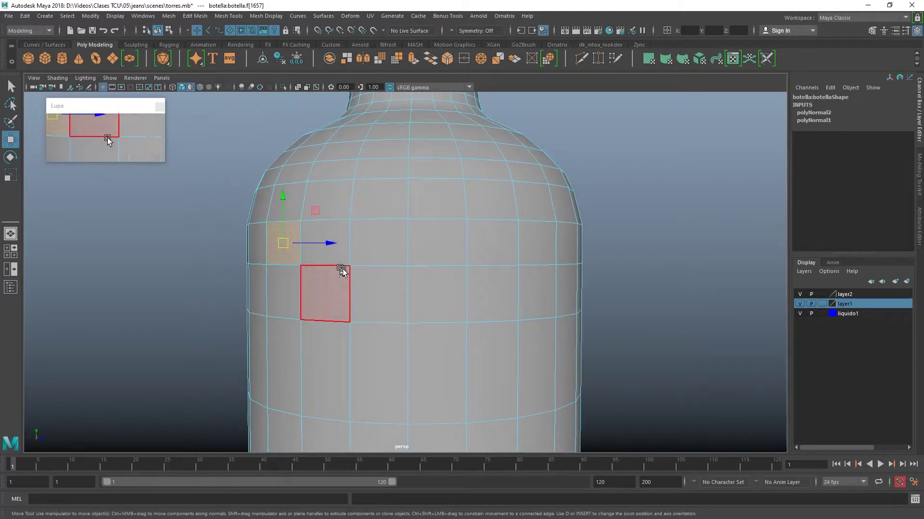
{"action": "mouse_move", "coordinate": [340, 268]}
{"action": "left_mouse_down", "text": "alt"}
{"action": "mouse_move", "coordinate": [466, 277]}
{"action": "mouse_move", "coordinate": [398, 289]}
{"action": "mouse_move", "coordinate": [351, 321]}
{"action": "mouse_move", "coordinate": [376, 348]}
{"action": "left_mouse_up", "text": "alt"}
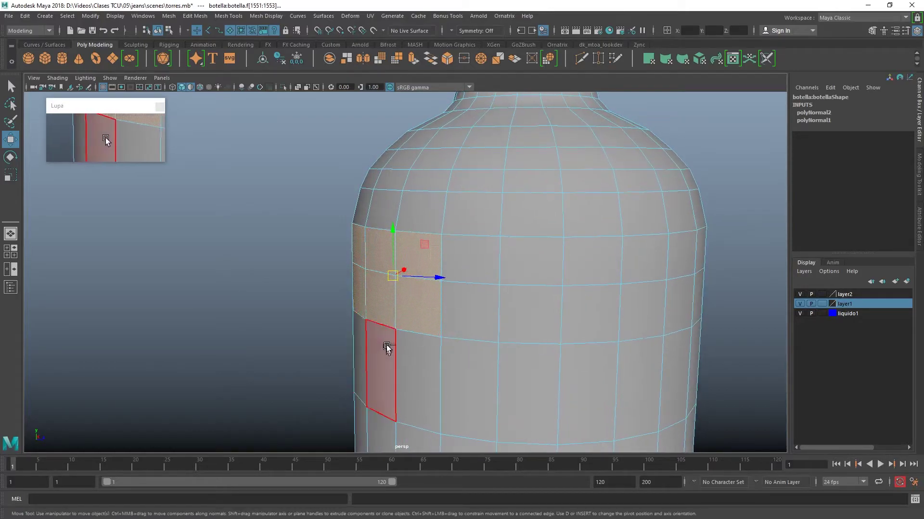
{"action": "key", "text": "ctrl+e"}
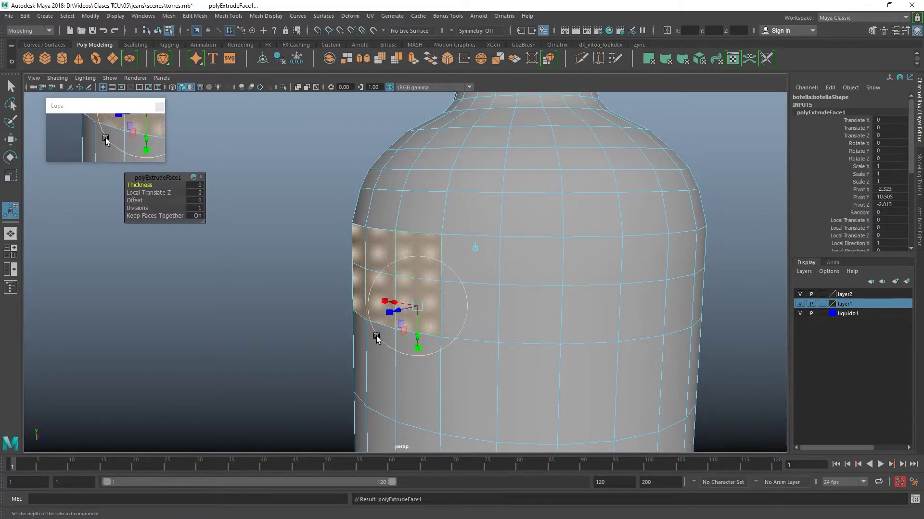
{"action": "left_click_drag", "start_coordinate": [356, 328], "coordinate": [333, 321], "text": "alt"}
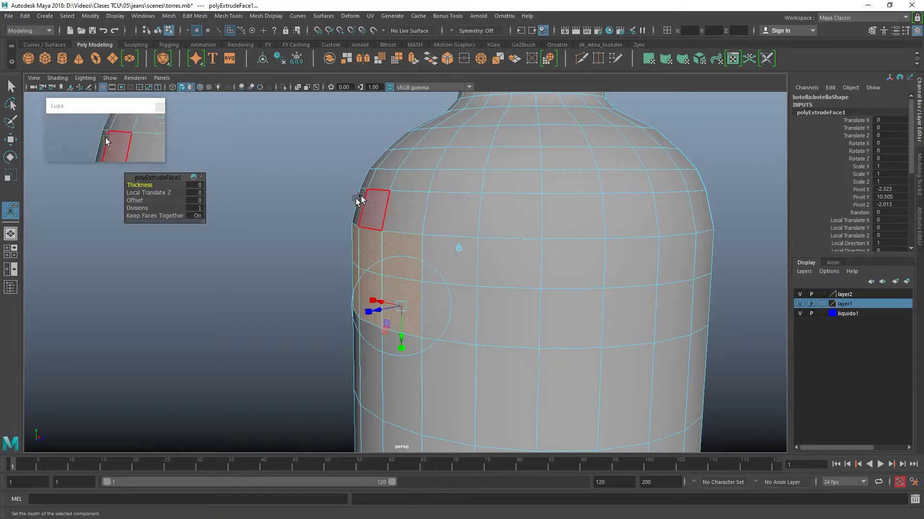
{"action": "left_click", "coordinate": [301, 171]}
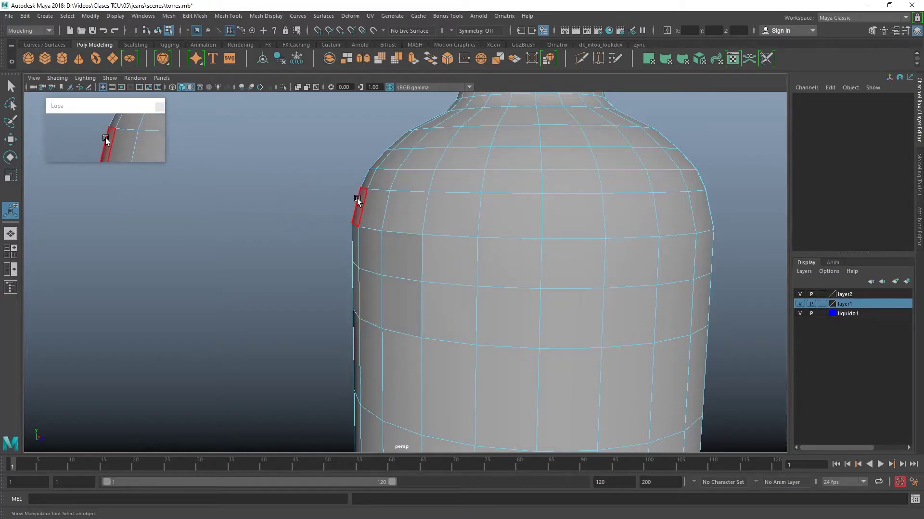
Redo the shoulder extrusion and pull the faces outward 1.567 units into a box.
{"action": "key", "text": "ctrl+z"}
{"action": "key", "text": "ctrl+e"}
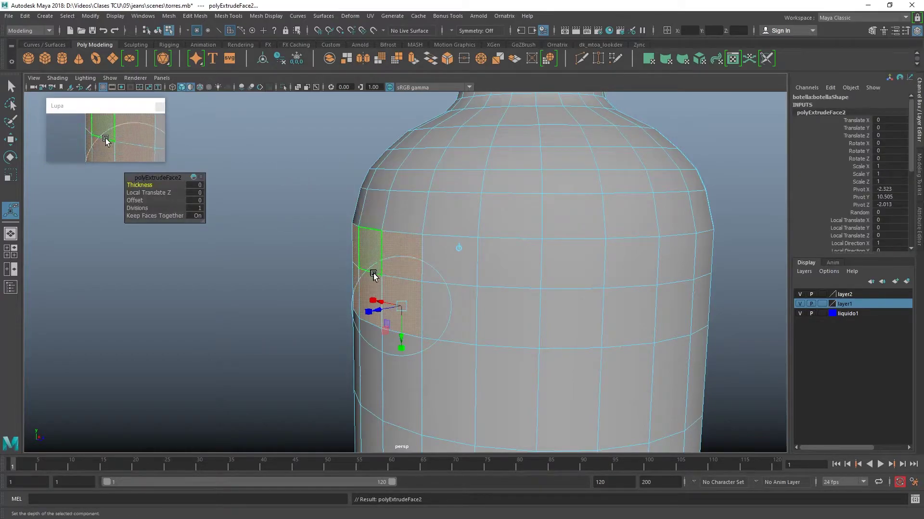
{"action": "left_click_drag", "start_coordinate": [373, 315], "coordinate": [307, 331]}
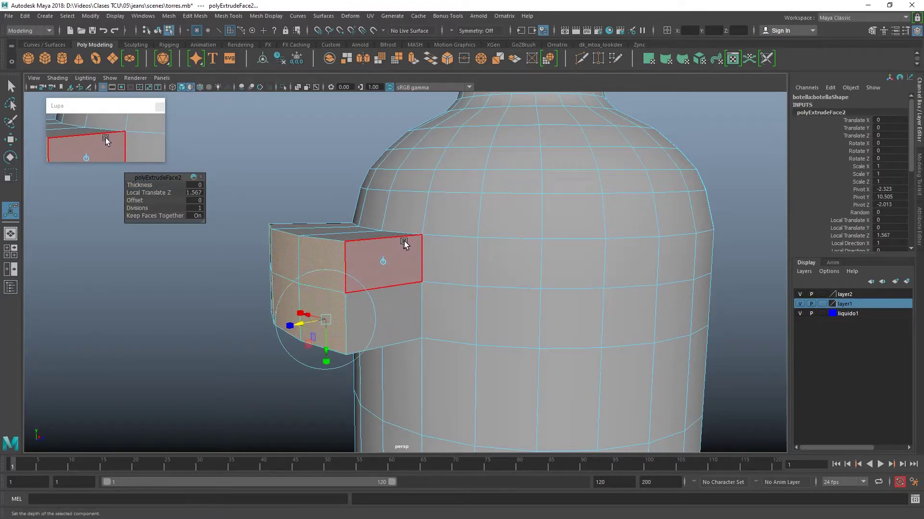
{"action": "mouse_move", "coordinate": [406, 211]}
{"action": "left_mouse_down", "text": "alt"}
{"action": "mouse_move", "coordinate": [423, 230]}
{"action": "mouse_move", "coordinate": [393, 263]}
{"action": "left_mouse_up", "text": "alt"}
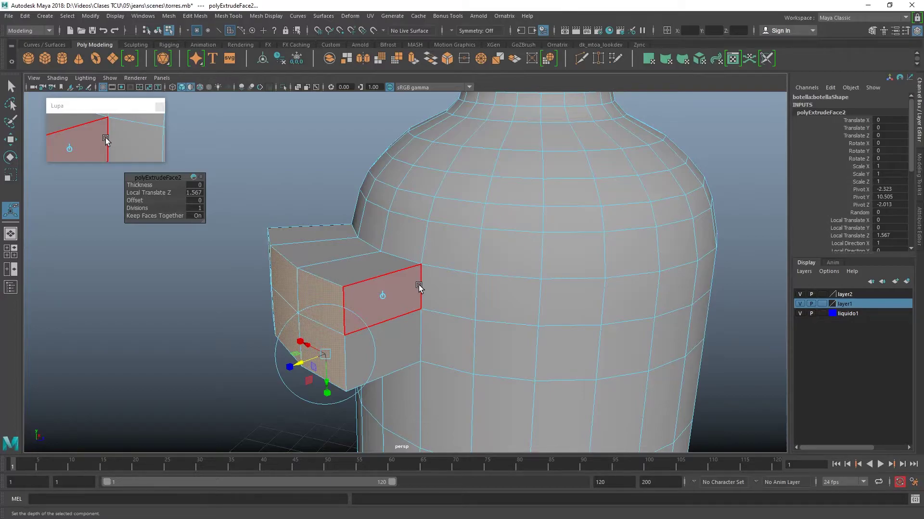
Select the edge where the box meets the bottle in Edge mode, then move and extrude it.
{"action": "key", "text": "q"}
{"action": "right_click_drag", "start_coordinate": [409, 226], "coordinate": [409, 198]}
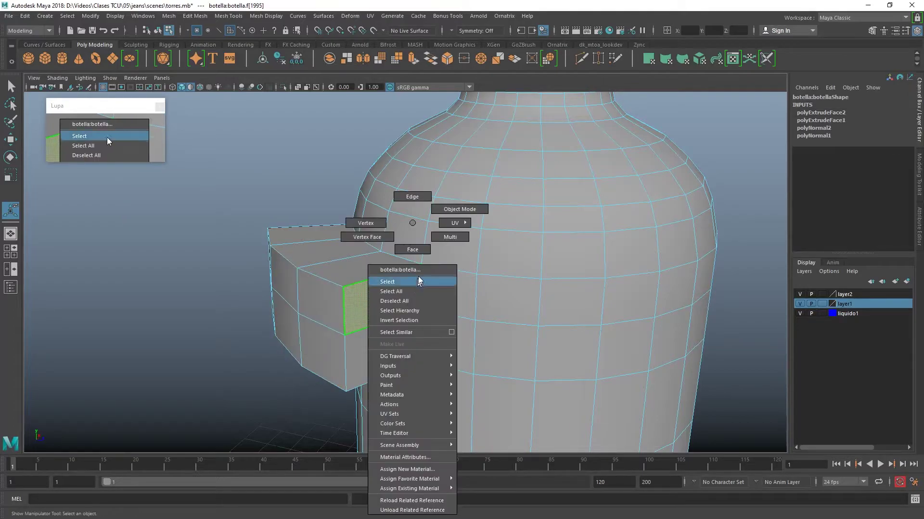
{"action": "left_click", "coordinate": [421, 299]}
{"action": "key", "text": "w"}
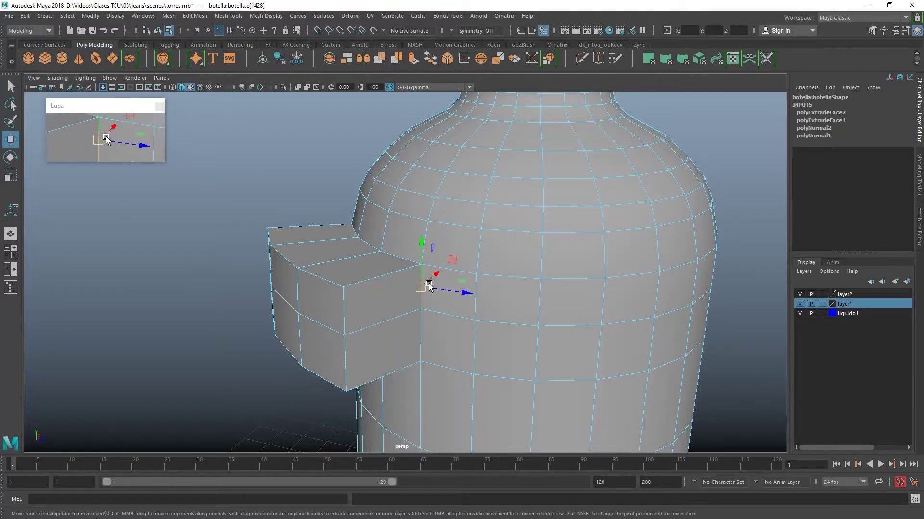
{"action": "mouse_move", "coordinate": [422, 298]}
{"action": "middle_mouse_down"}
{"action": "mouse_move", "coordinate": [417, 291]}
{"action": "mouse_move", "coordinate": [429, 301]}
{"action": "mouse_move", "coordinate": [480, 298]}
{"action": "middle_mouse_up"}
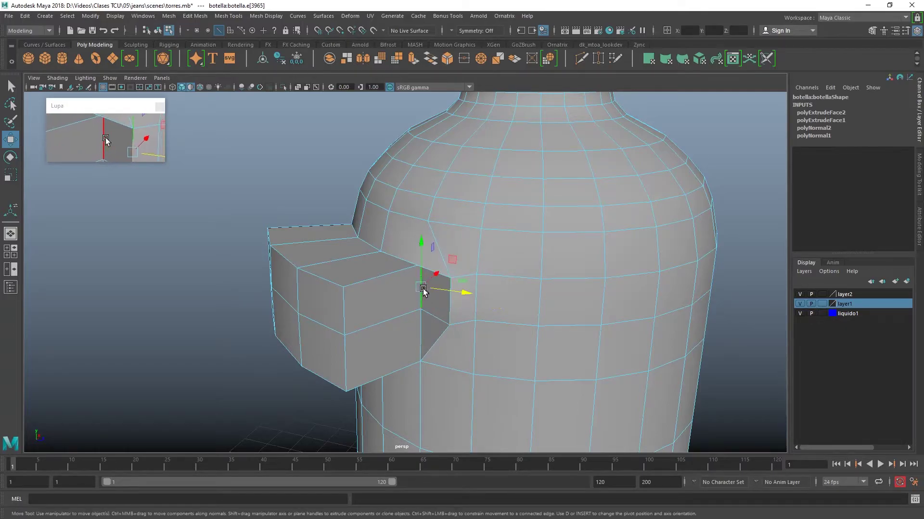
{"action": "left_click_drag", "start_coordinate": [438, 285], "coordinate": [421, 288], "text": "shift"}
Undo the edge extrusion, edge moves and both shoulder extrusions.
{"action": "key", "text": "ctrl+z"}
{"action": "key", "text": "ctrl+z"}
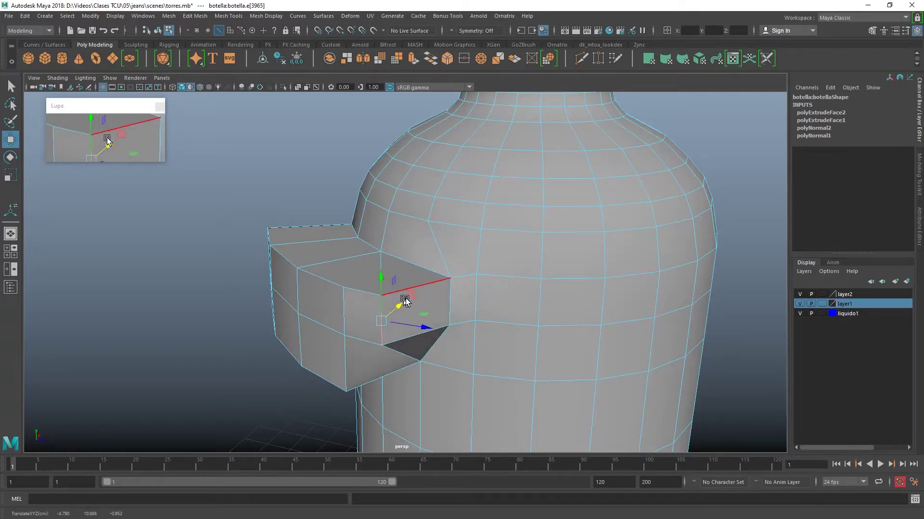
{"action": "key", "text": "ctrl+z"}
{"action": "key", "text": "ctrl+z"}
{"action": "scroll", "coordinate": [431, 300], "scroll_direction": "up", "scroll_amount": 3}
{"action": "key", "text": "ctrl+z"}
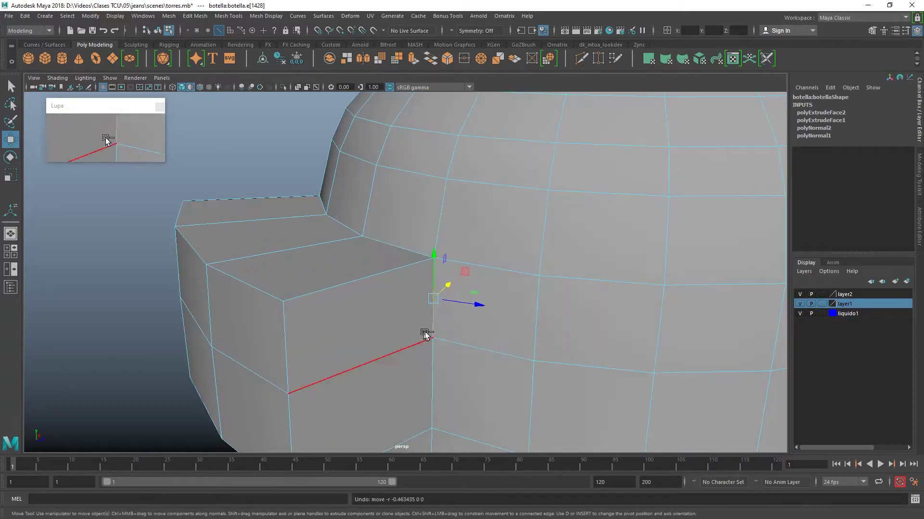
{"action": "scroll", "coordinate": [414, 278], "scroll_direction": "down", "scroll_amount": 2}
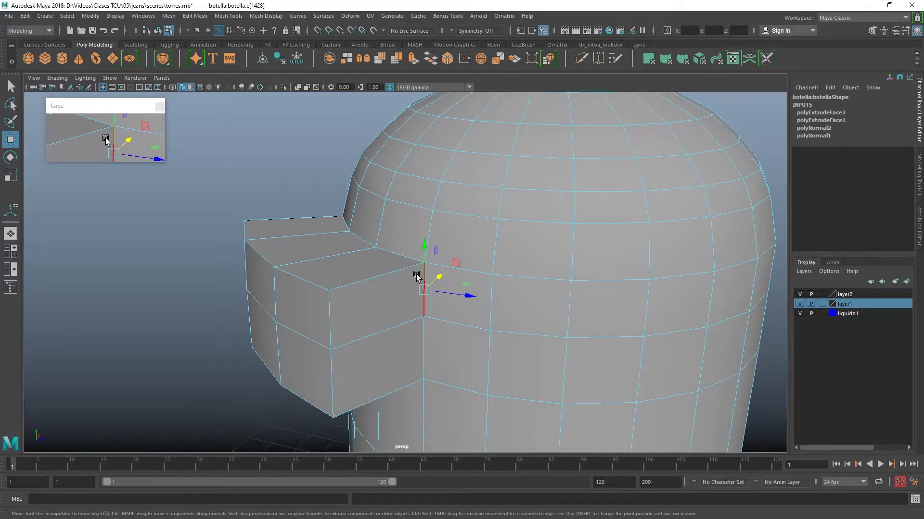
{"action": "key", "text": "ctrl+z"}
{"action": "key", "text": "ctrl+z"}
{"action": "key", "text": "ctrl+z"}
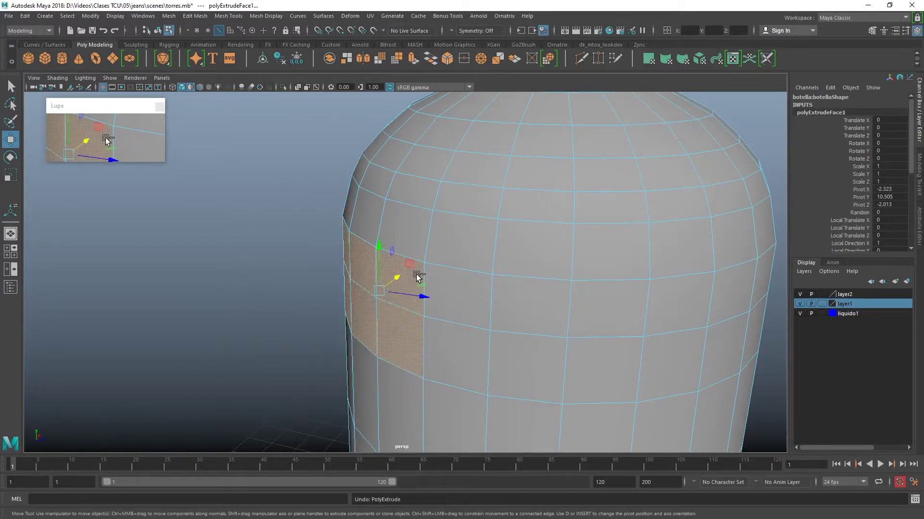
{"action": "key", "text": "ctrl+z"}
{"action": "key", "text": "ctrl+z"}
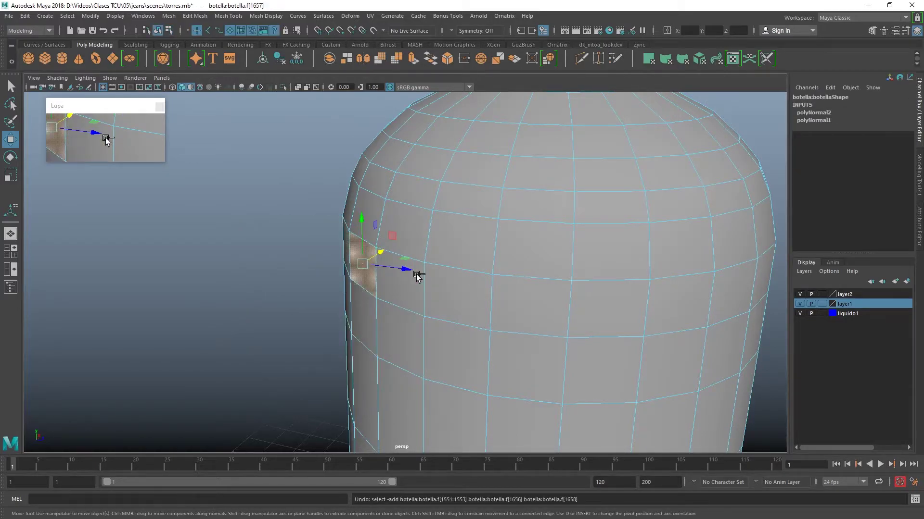
{"action": "left_click_drag", "start_coordinate": [481, 241], "coordinate": [502, 255], "text": "shift"}
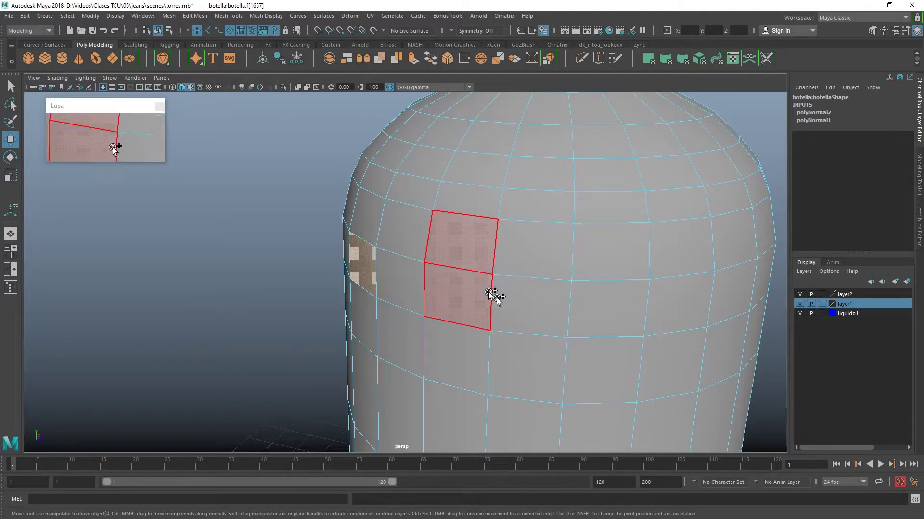
{"action": "left_click", "coordinate": [238, 320]}
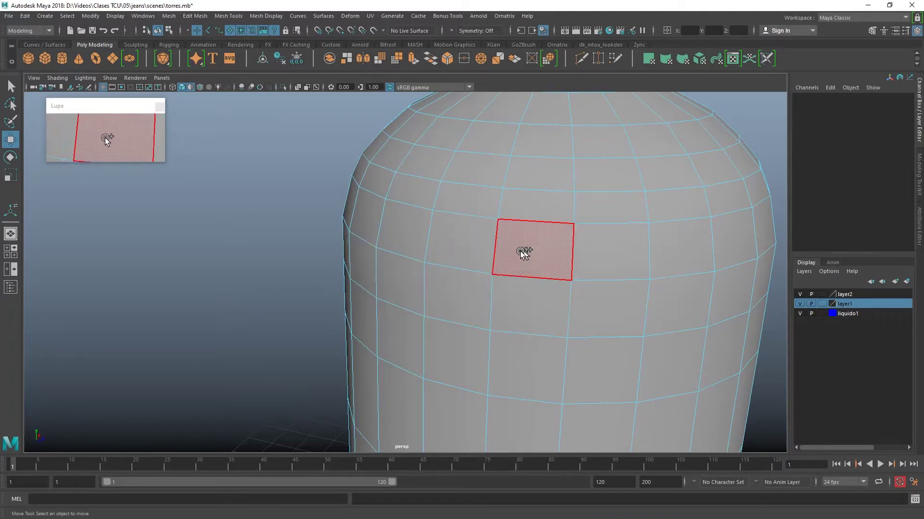
{"action": "left_click", "coordinate": [527, 276]}
{"action": "left_click_drag", "start_coordinate": [527, 276], "coordinate": [482, 287], "text": "alt"}
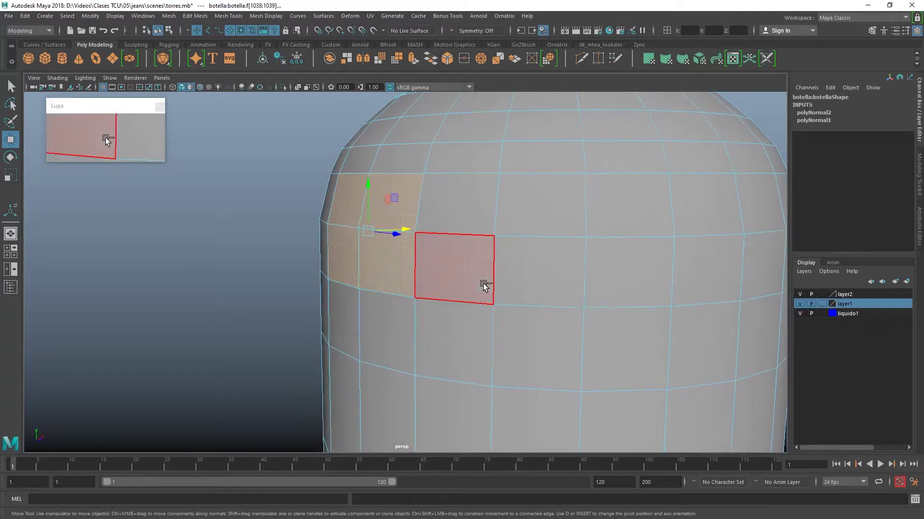
{"action": "key", "text": "ctrl+e"}
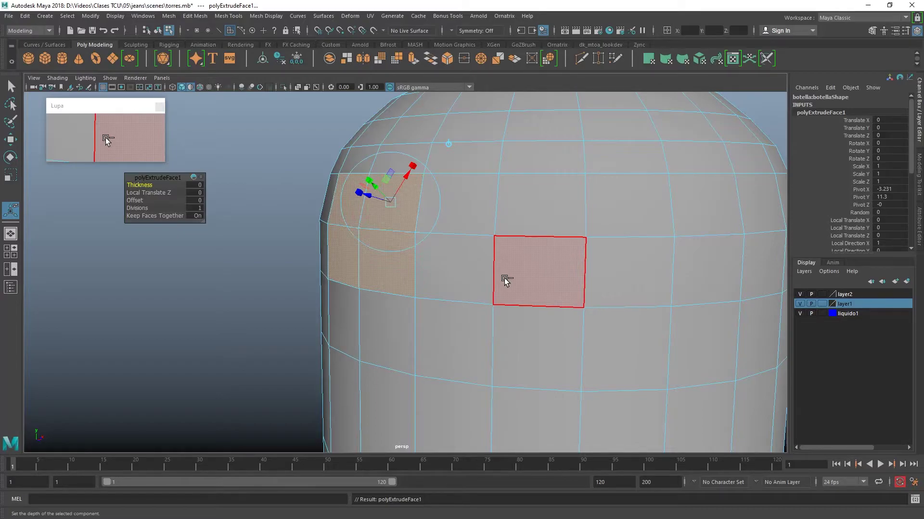
{"action": "key", "text": "ctrl+z"}
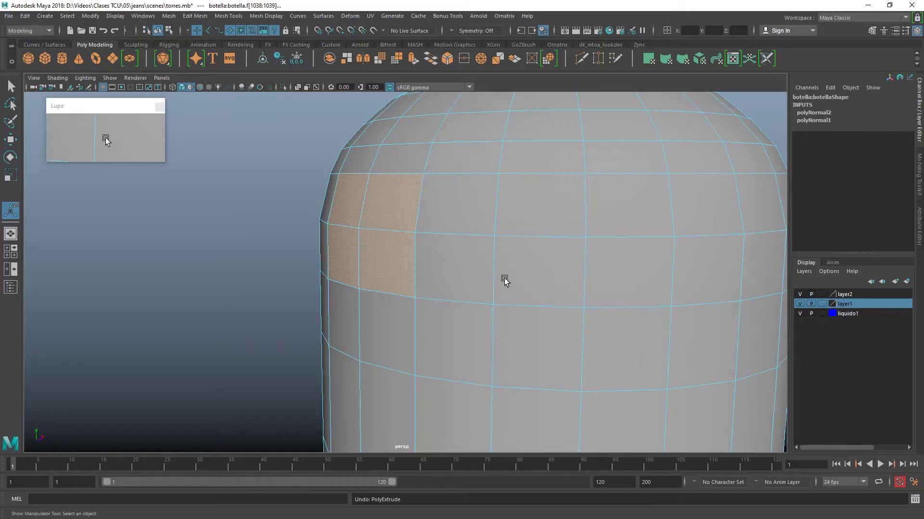
Orbit to look down on the bottle, select side faces, and browse the Mesh Display menu.
{"action": "scroll", "coordinate": [504, 280], "scroll_direction": "down", "scroll_amount": 3}
{"action": "scroll", "coordinate": [447, 283], "scroll_direction": "down", "scroll_amount": 1}
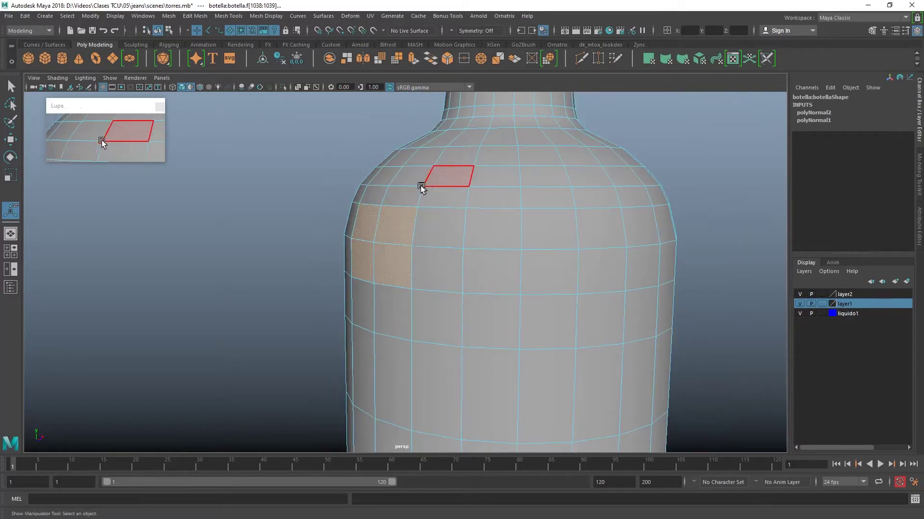
{"action": "scroll", "coordinate": [478, 291], "scroll_direction": "down", "scroll_amount": 3}
{"action": "scroll", "coordinate": [462, 231], "scroll_direction": "up", "scroll_amount": 1}
{"action": "mouse_move", "coordinate": [462, 231]}
{"action": "left_mouse_down", "text": "alt"}
{"action": "mouse_move", "coordinate": [478, 255]}
{"action": "mouse_move", "coordinate": [486, 252]}
{"action": "left_mouse_up", "text": "alt"}
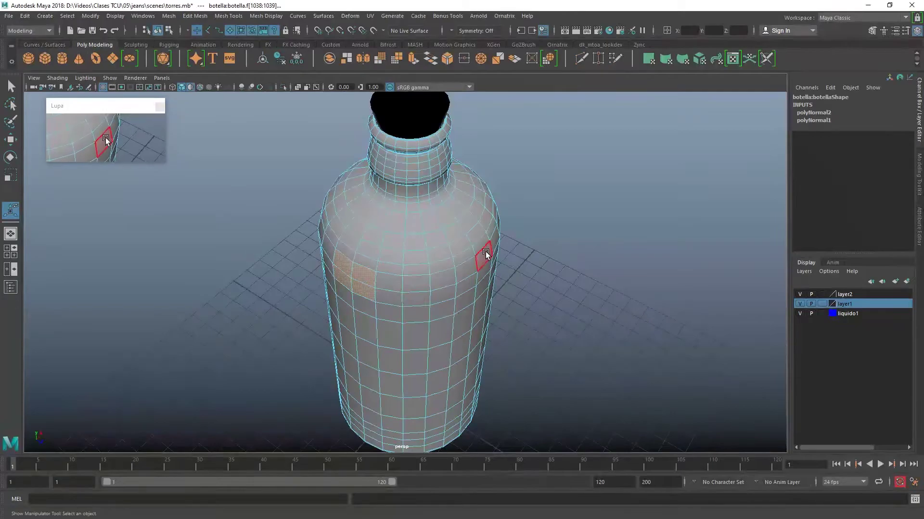
{"action": "left_click", "coordinate": [412, 258]}
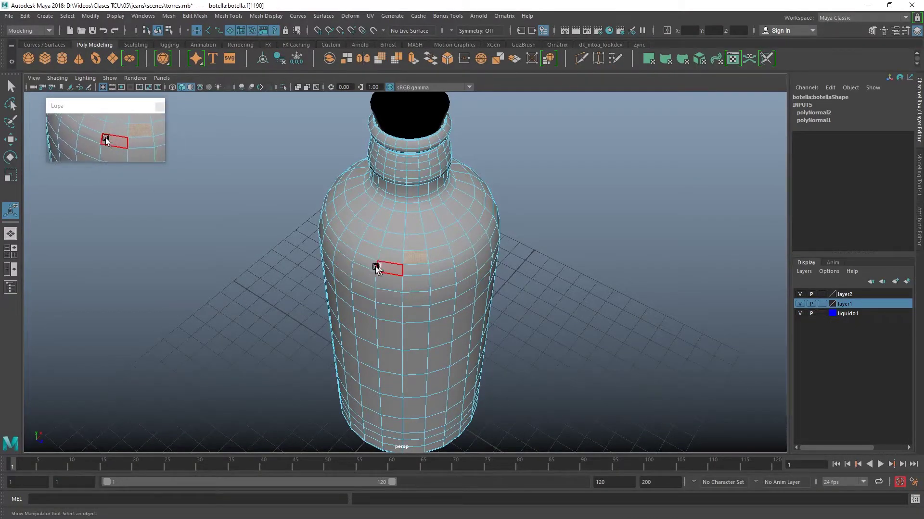
{"action": "left_click", "coordinate": [376, 268]}
{"action": "left_click", "coordinate": [278, 18]}
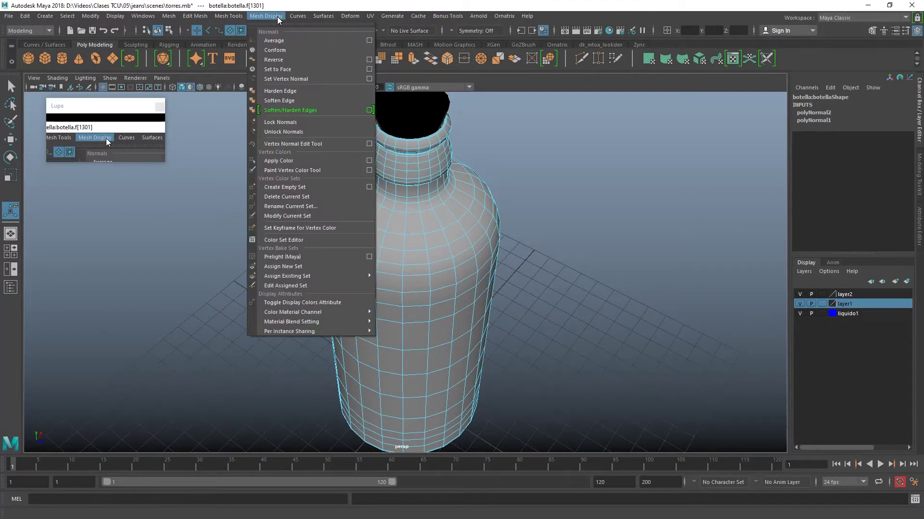
{"action": "left_click", "coordinate": [549, 197]}
Select faces on the shoulder, browse the Edit Mesh menu, and switch the bottle to Vertex mode.
{"action": "left_click", "coordinate": [487, 230]}
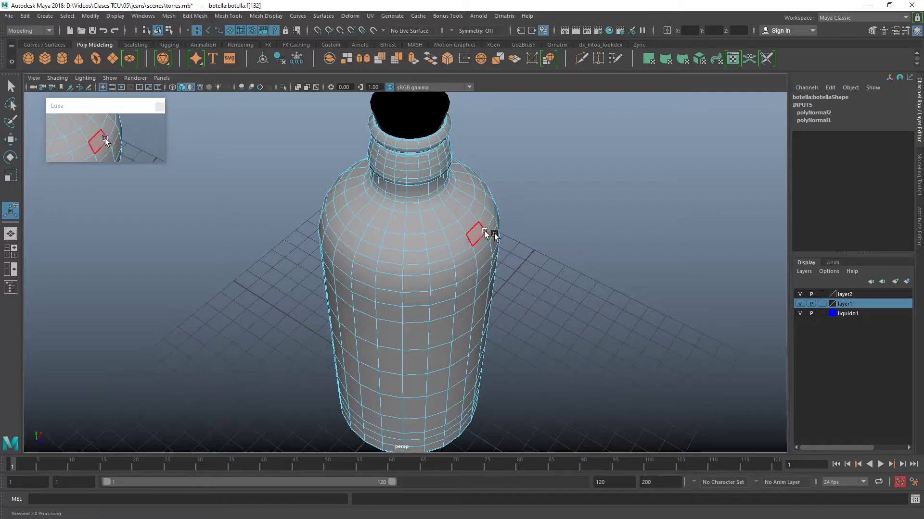
{"action": "left_click", "coordinate": [394, 241]}
{"action": "scroll", "coordinate": [400, 247], "scroll_direction": "up", "scroll_amount": 3}
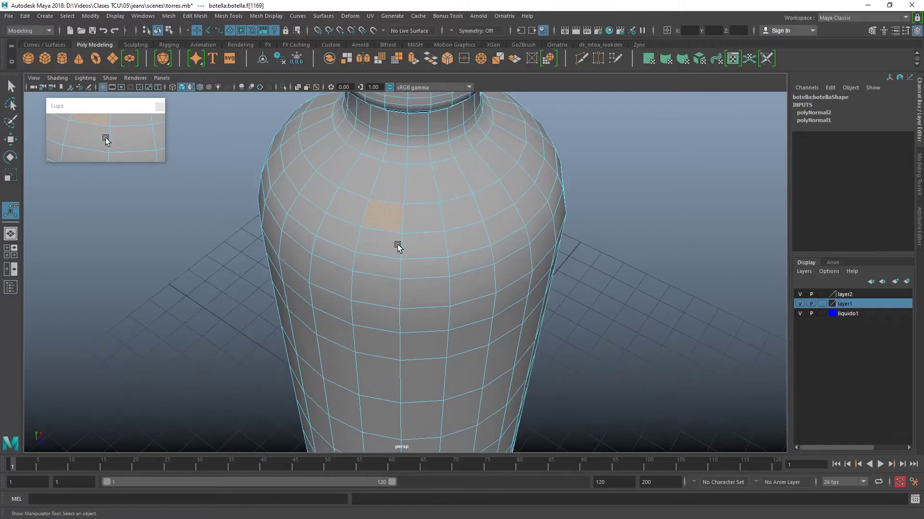
{"action": "scroll", "coordinate": [398, 245], "scroll_direction": "down", "scroll_amount": 1}
{"action": "left_click", "coordinate": [264, 16]}
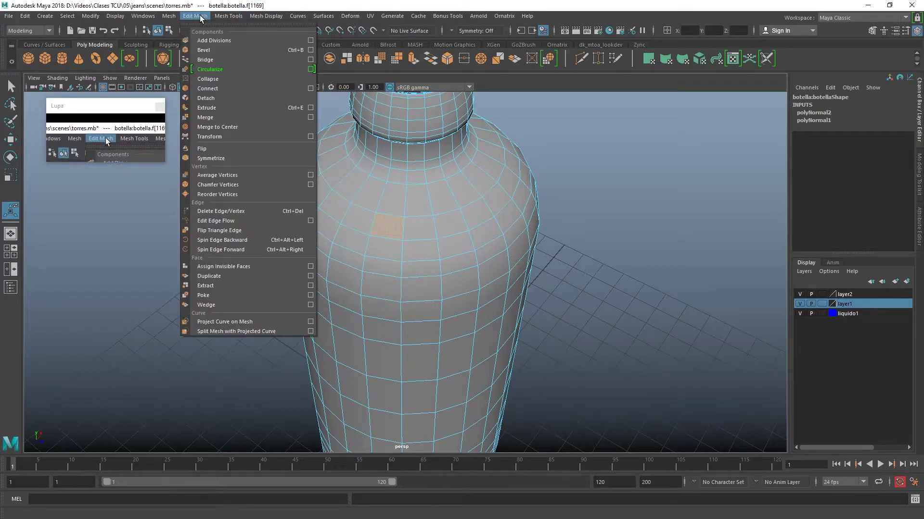
{"action": "right_click", "coordinate": [426, 223]}
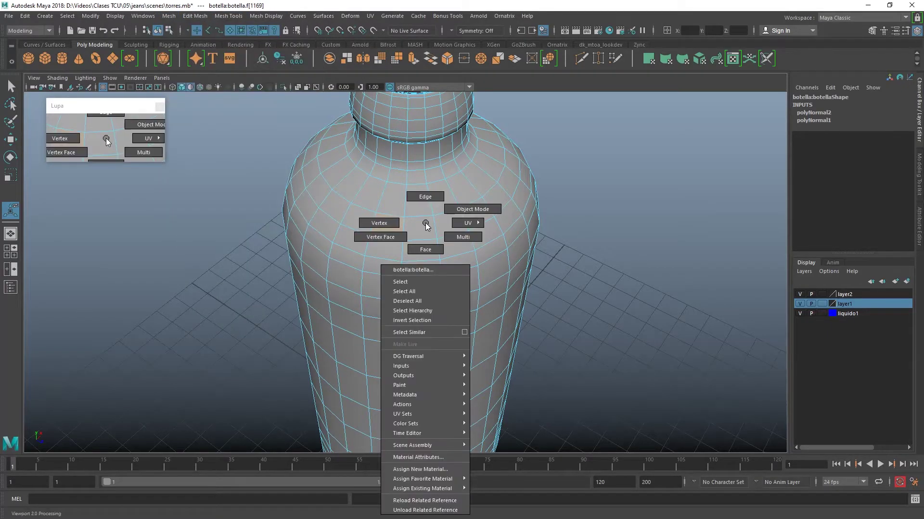
{"action": "right_click_drag", "start_coordinate": [427, 223], "coordinate": [379, 223]}
{"action": "scroll", "coordinate": [398, 221], "scroll_direction": "up", "scroll_amount": 3}
Select shoulder vertices, try picking shoulder edges, then return to object mode with F8.
{"action": "left_click", "coordinate": [401, 223]}
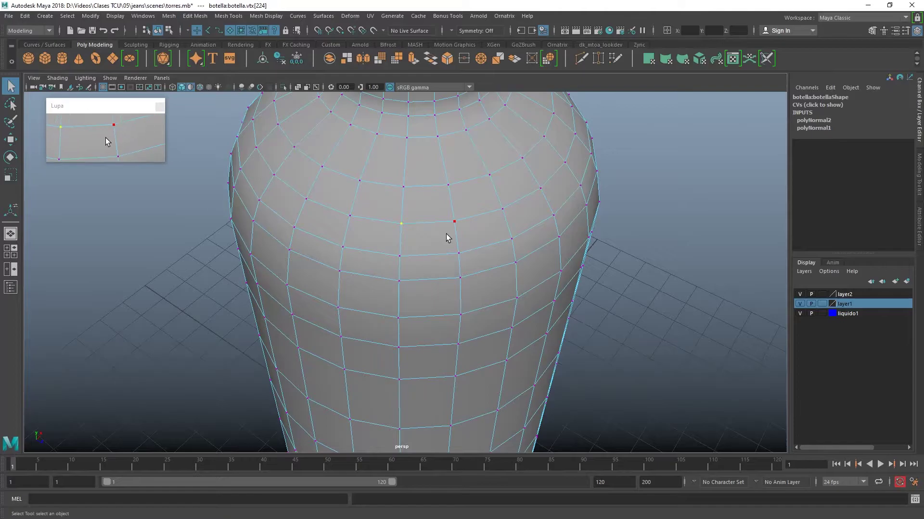
{"action": "left_click", "coordinate": [360, 182], "text": "shift"}
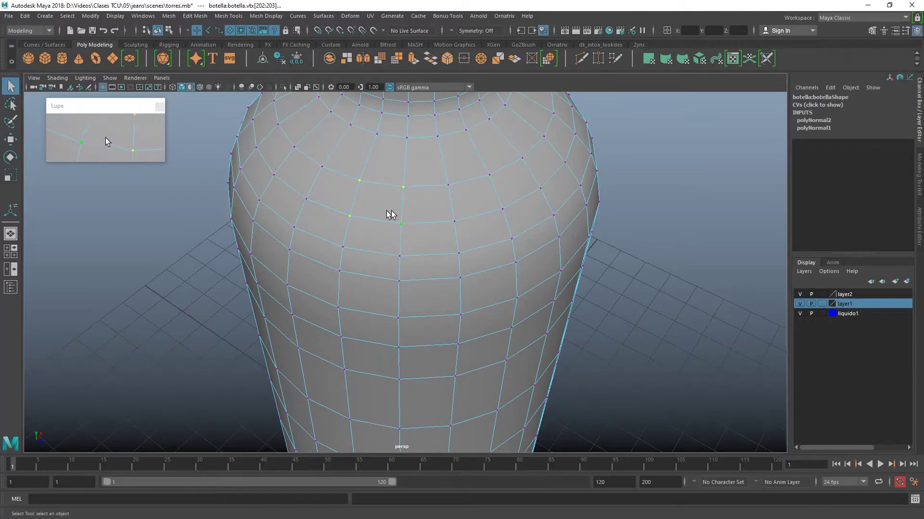
{"action": "right_click_drag", "start_coordinate": [422, 207], "coordinate": [421, 182]}
{"action": "left_click", "coordinate": [402, 206]}
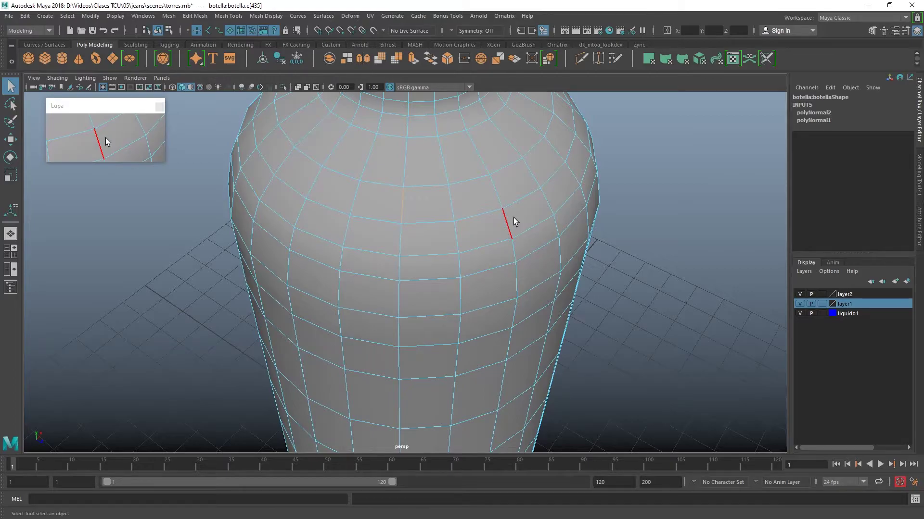
{"action": "key", "text": "ctrl+z"}
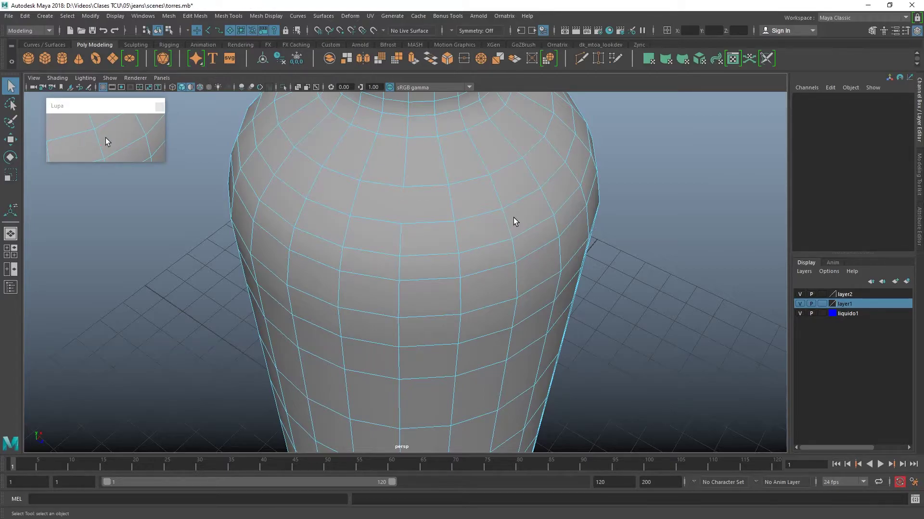
{"action": "right_click_drag", "start_coordinate": [504, 213], "coordinate": [483, 214]}
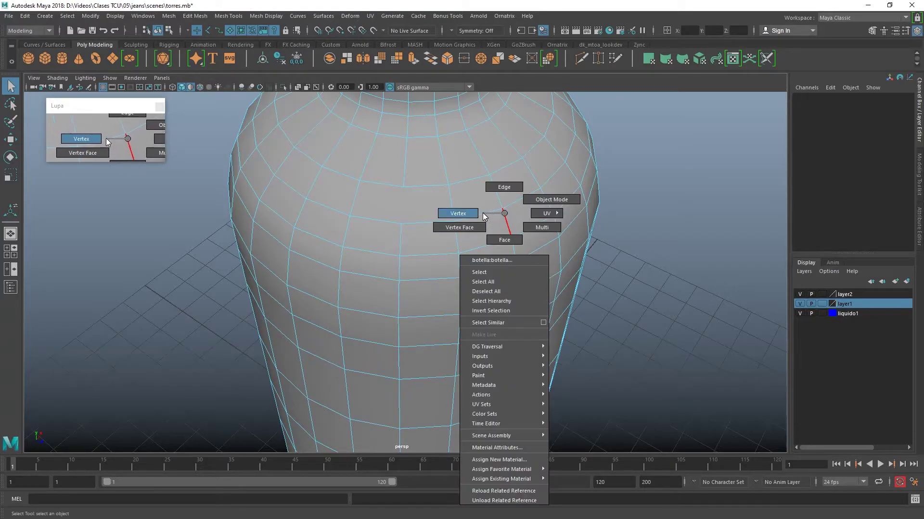
{"action": "mouse_move", "coordinate": [407, 223]}
{"action": "right_mouse_down"}
{"action": "mouse_move", "coordinate": [413, 235]}
{"action": "mouse_move", "coordinate": [408, 200]}
{"action": "right_mouse_up"}
{"action": "left_click", "coordinate": [404, 238]}
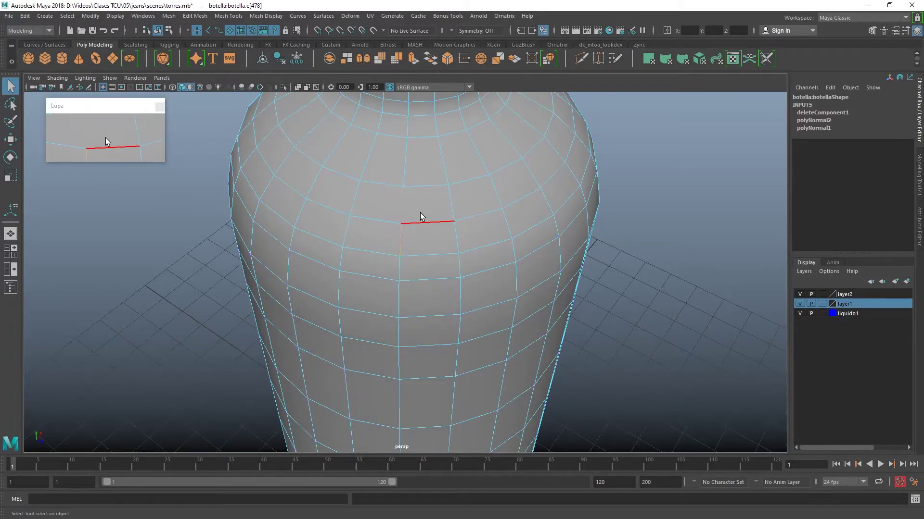
{"action": "key", "text": "F8"}
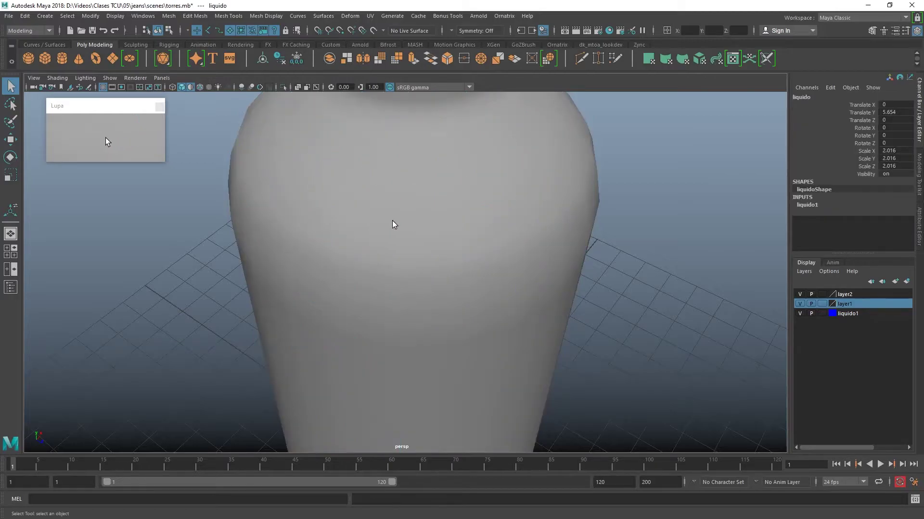
Select and deselect a shoulder edge, switch to vertex mode, and undo the selection changes.
{"action": "right_click_drag", "start_coordinate": [393, 223], "coordinate": [392, 197]}
{"action": "left_click", "coordinate": [424, 224]}
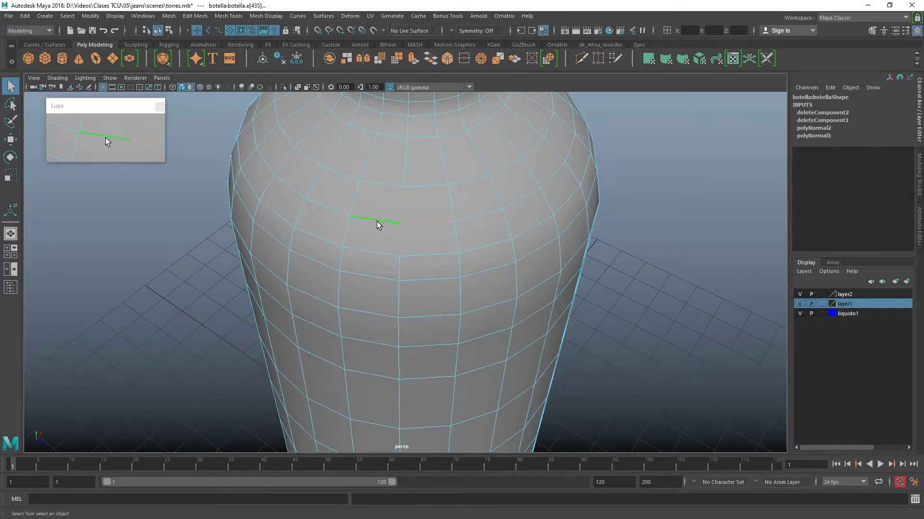
{"action": "left_click", "coordinate": [376, 222], "text": "shift"}
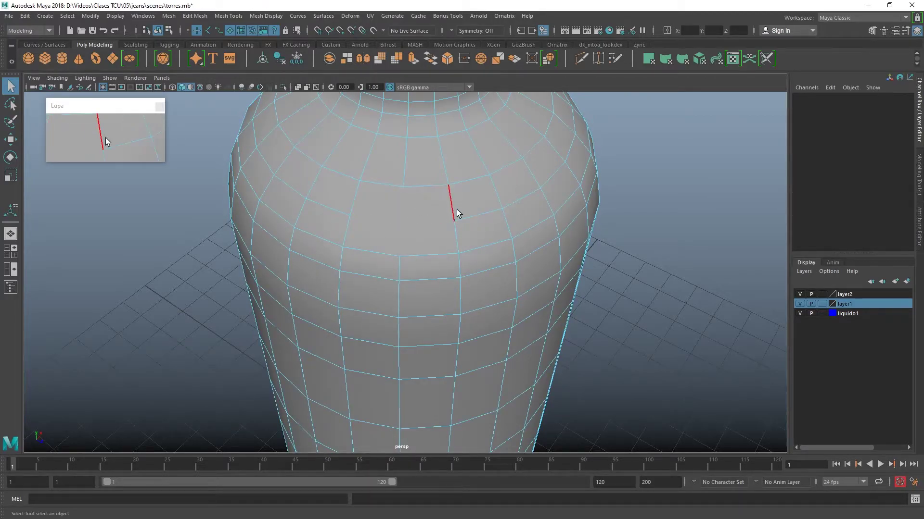
{"action": "right_click_drag", "start_coordinate": [406, 220], "coordinate": [378, 222]}
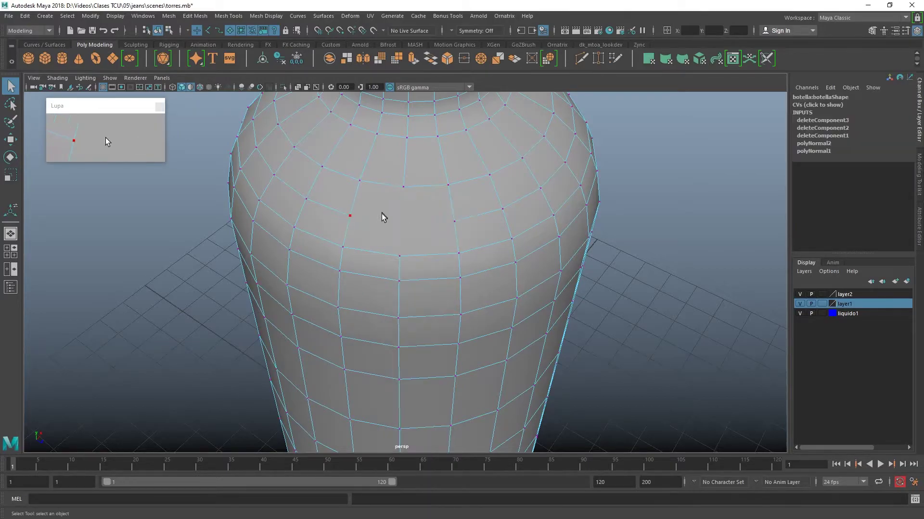
{"action": "left_click_drag", "start_coordinate": [382, 213], "coordinate": [369, 189], "text": "alt"}
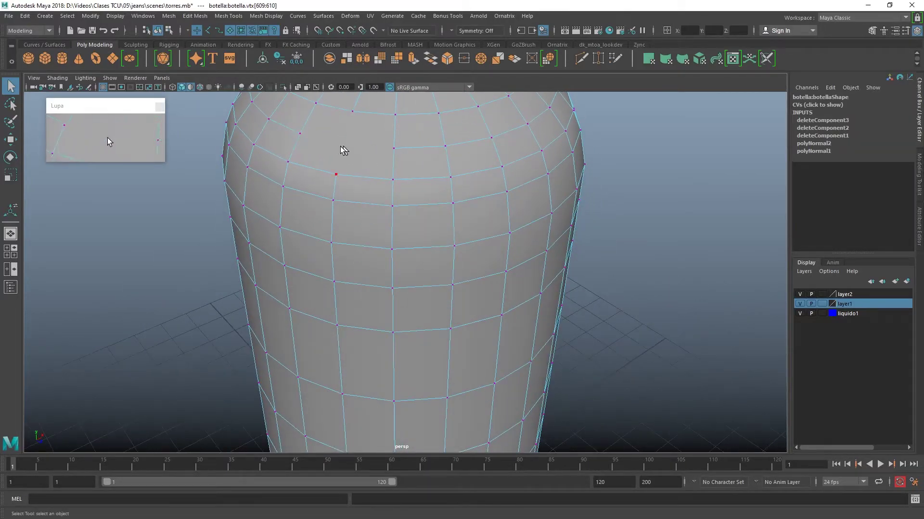
{"action": "key", "text": "ctrl+z"}
{"action": "key", "text": "ctrl+z"}
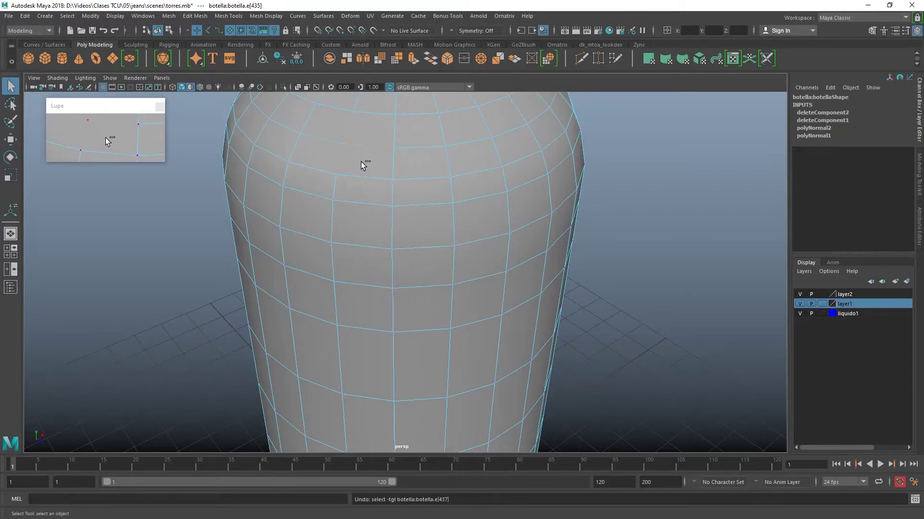
{"action": "key", "text": "ctrl+z"}
{"action": "key", "text": "ctrl+z"}
{"action": "key", "text": "ctrl+z"}
{"action": "key", "text": "ctrl+z"}
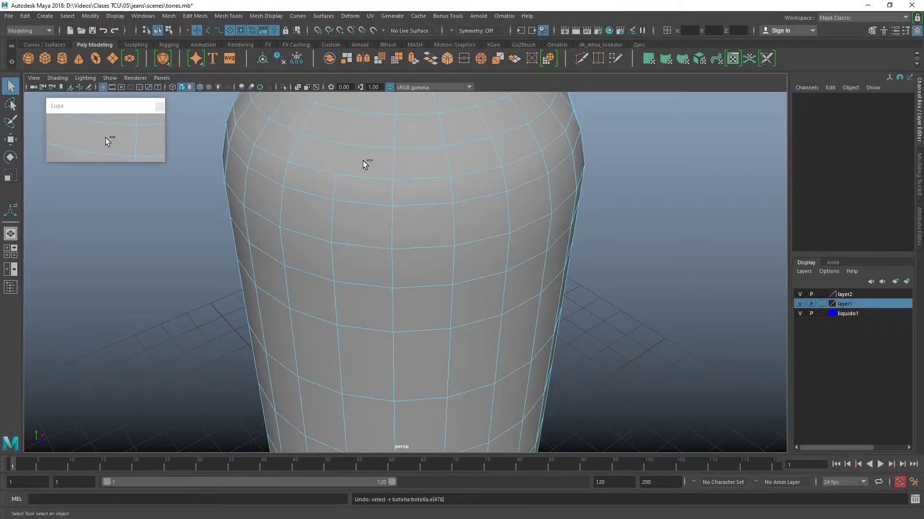
{"action": "key", "text": "ctrl+z"}
{"action": "key", "text": "ctrl+z"}
Try shoulder vertices, then switch to Edge mode and select the horizontal shoulder edge e[435].
{"action": "right_click_drag", "start_coordinate": [362, 160], "coordinate": [361, 137]}
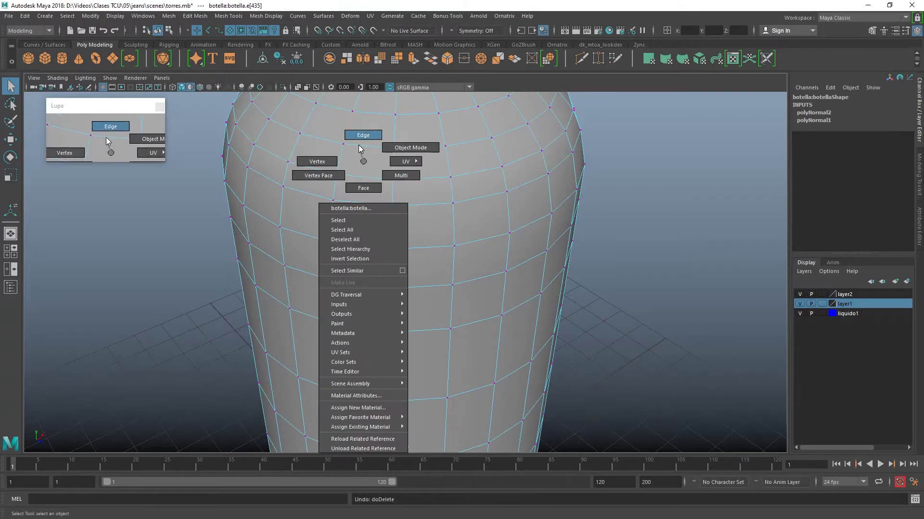
{"action": "left_click", "coordinate": [345, 147]}
{"action": "scroll", "coordinate": [407, 194], "scroll_direction": "down", "scroll_amount": 5}
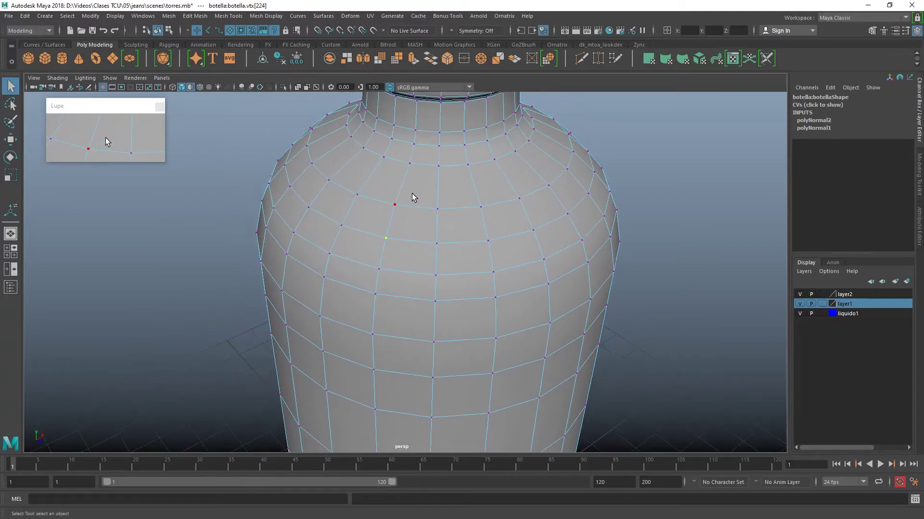
{"action": "left_click", "coordinate": [413, 197]}
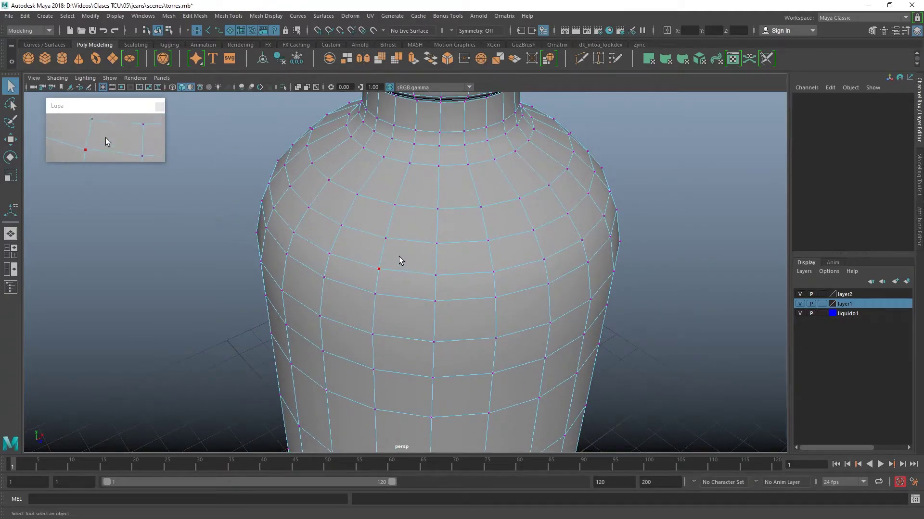
{"action": "left_click", "coordinate": [374, 232]}
{"action": "left_click", "coordinate": [366, 224]}
{"action": "right_click", "coordinate": [388, 222]}
{"action": "left_click", "coordinate": [413, 211]}
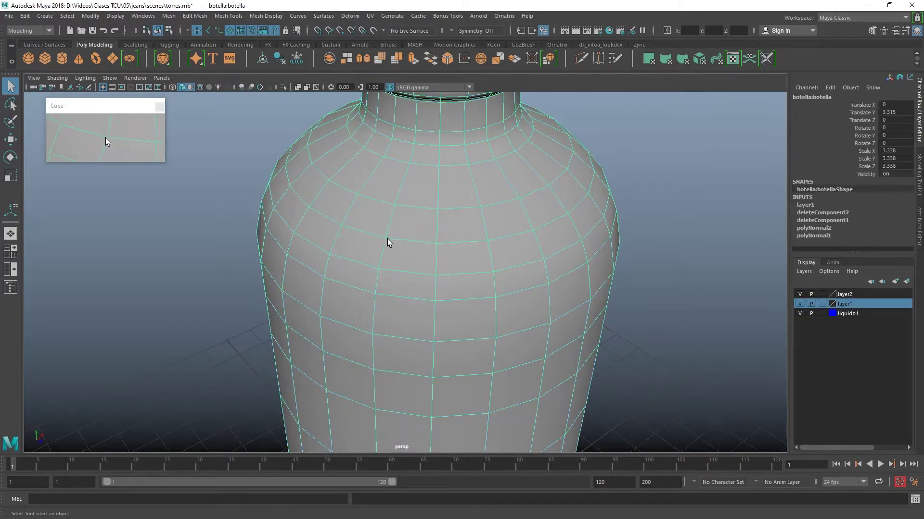
{"action": "right_click_drag", "start_coordinate": [388, 239], "coordinate": [385, 197]}
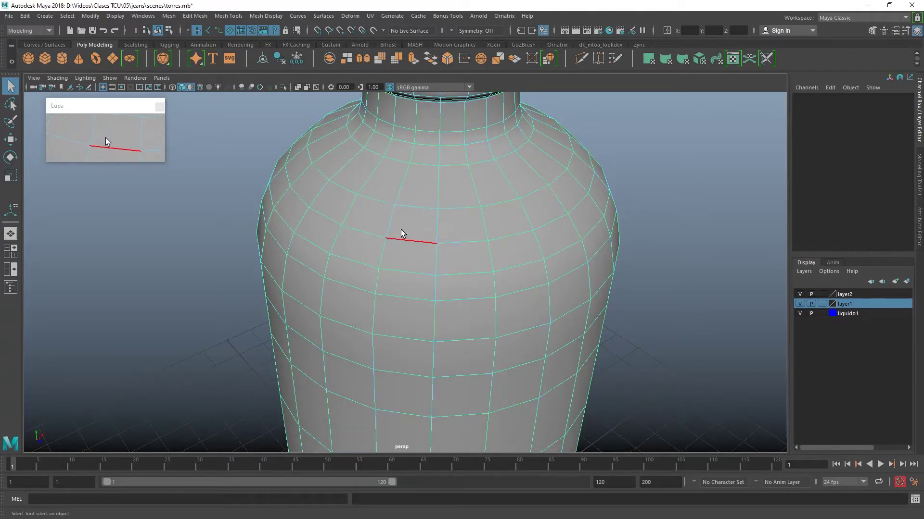
{"action": "left_click", "coordinate": [397, 235]}
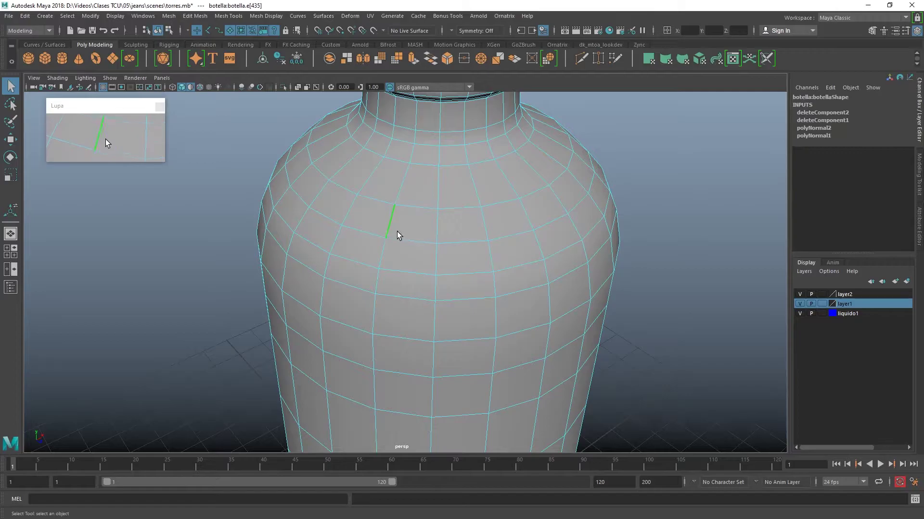
{"action": "left_click", "coordinate": [229, 16]}
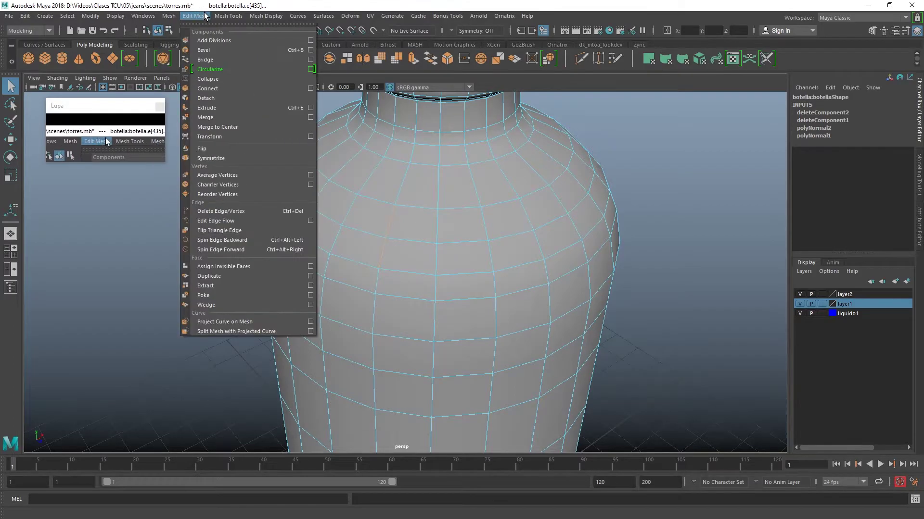
{"action": "left_click", "coordinate": [229, 213]}
{"action": "key", "text": "w"}
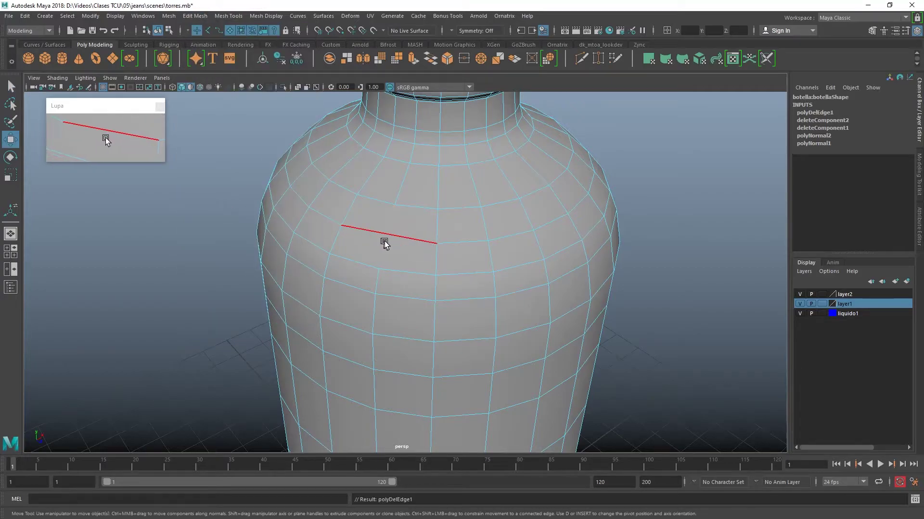
{"action": "key", "text": "ctrl+z"}
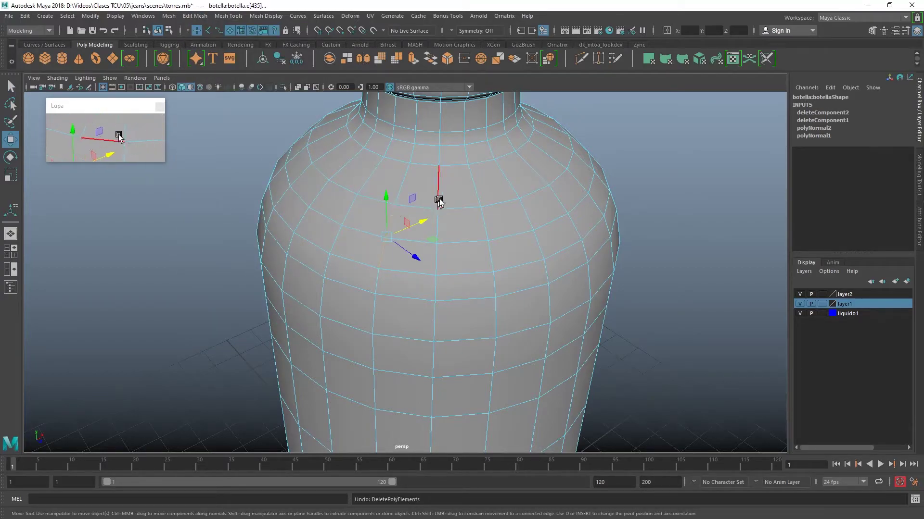
{"action": "left_click", "coordinate": [439, 202]}
{"action": "left_click", "coordinate": [377, 254]}
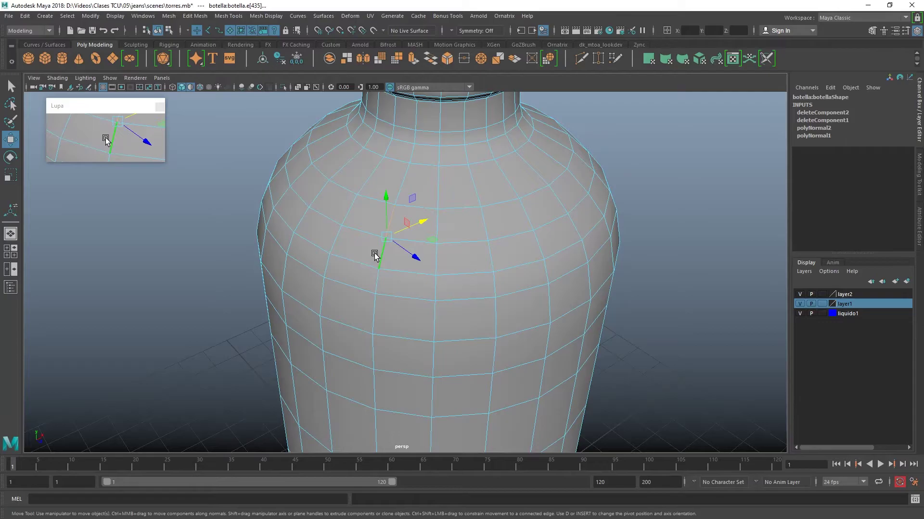
{"action": "right_click_drag", "start_coordinate": [375, 257], "coordinate": [309, 223]}
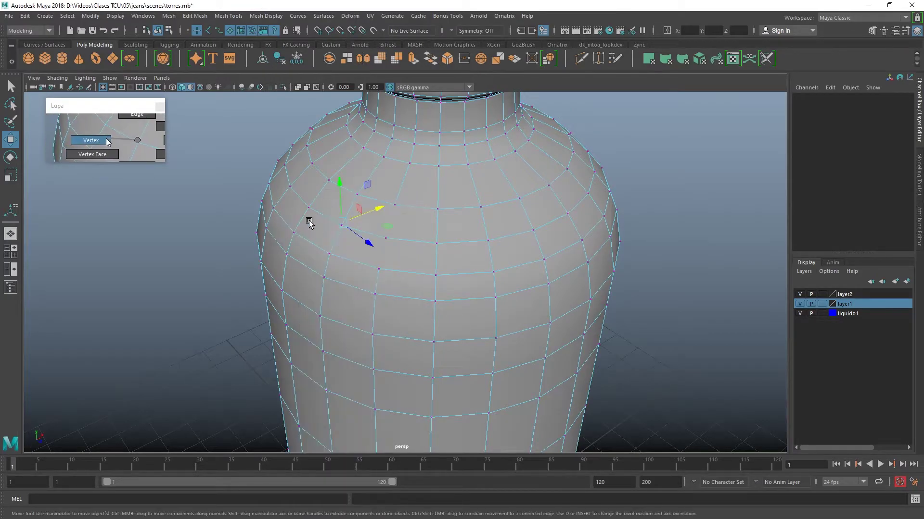
{"action": "left_click", "coordinate": [392, 242]}
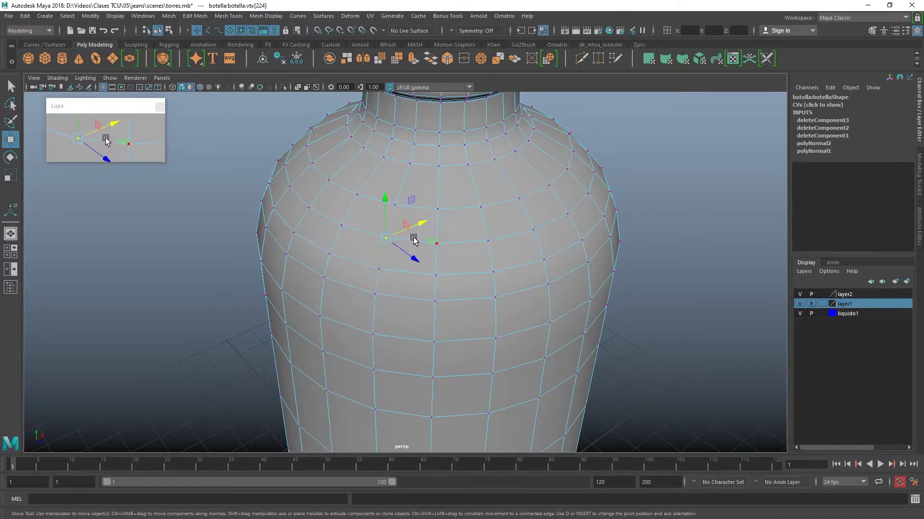
{"action": "key", "text": "ctrl+z"}
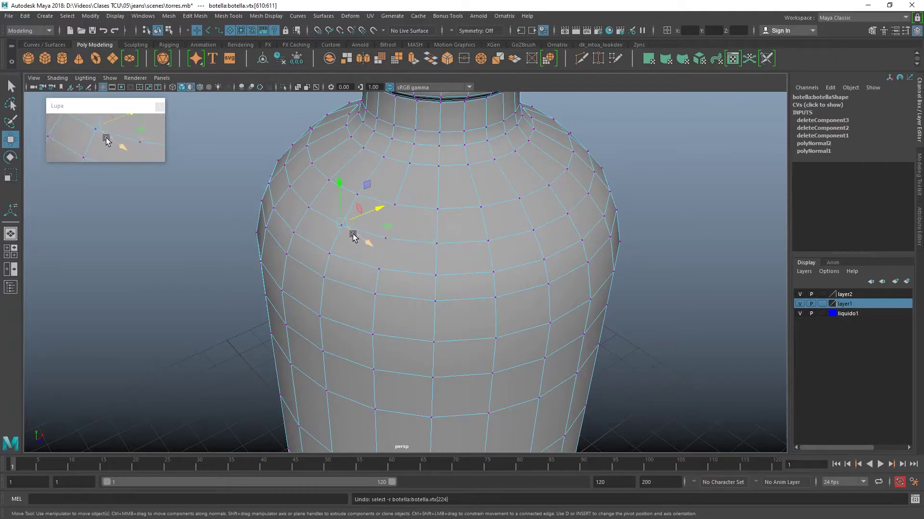
{"action": "key", "text": "ctrl+z"}
{"action": "key", "text": "ctrl+z"}
{"action": "key", "text": "ctrl+z"}
{"action": "key", "text": "ctrl+z"}
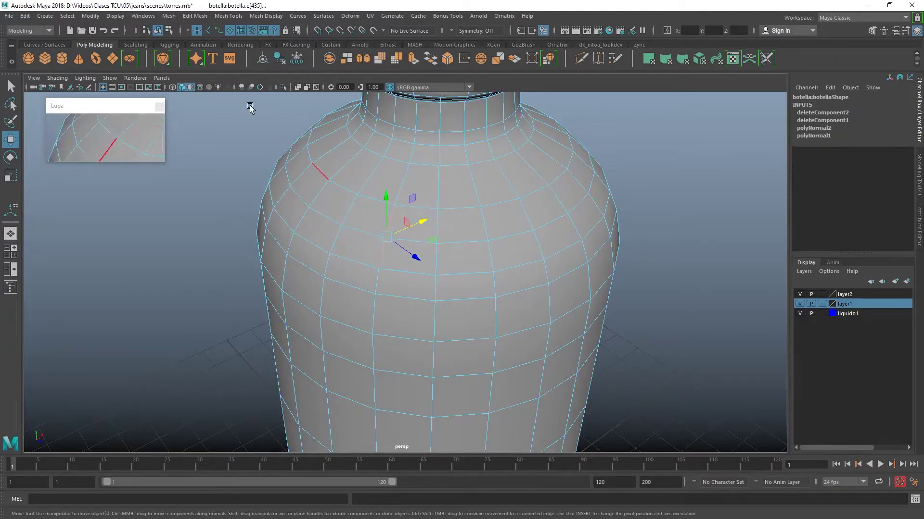
{"action": "left_click", "coordinate": [227, 16]}
{"action": "mouse_move", "coordinate": [195, 16]}
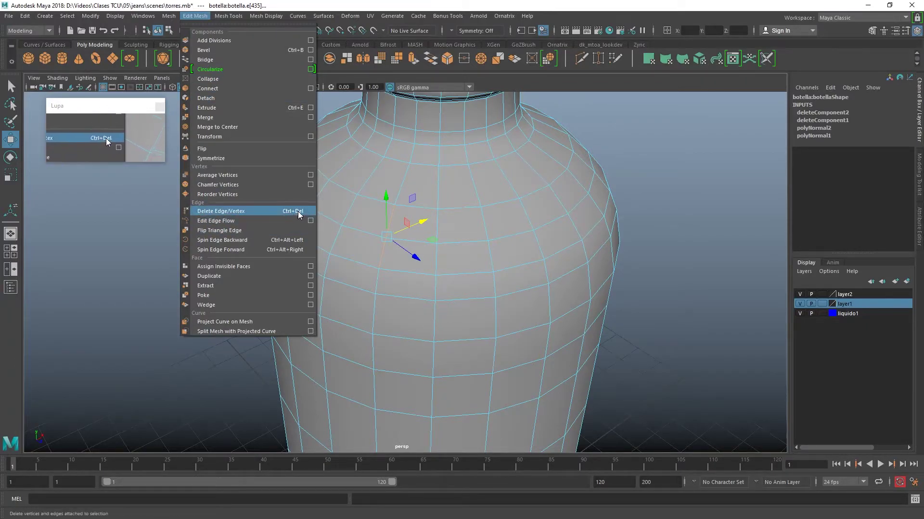
{"action": "left_click", "coordinate": [255, 212]}
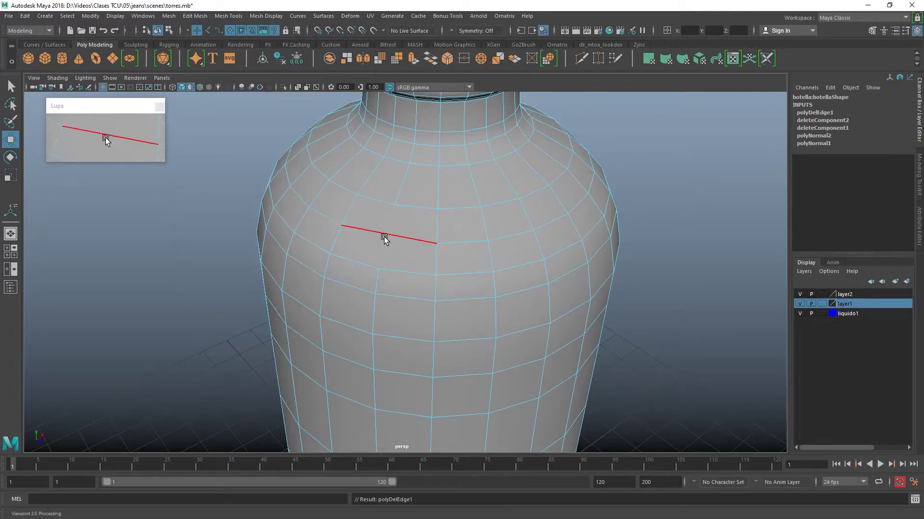
{"action": "right_click_drag", "start_coordinate": [375, 222], "coordinate": [337, 221]}
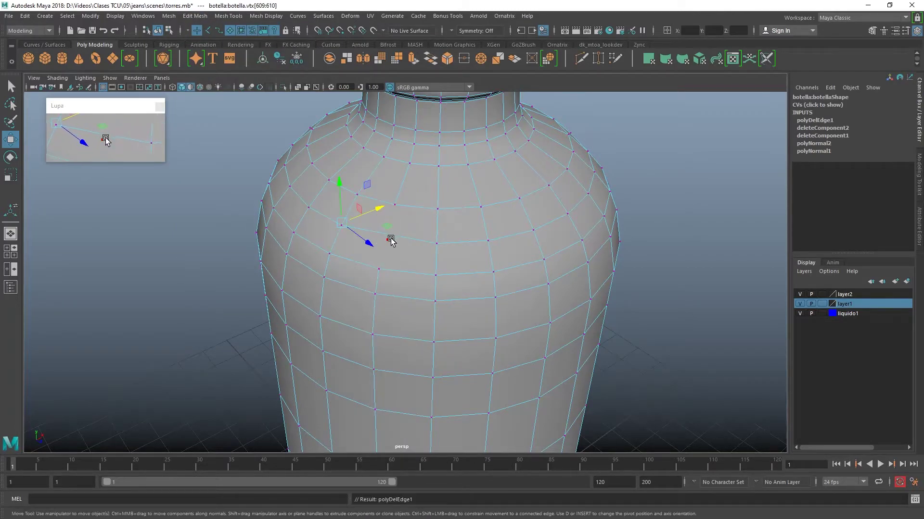
{"action": "key", "text": "ctrl+z"}
{"action": "key", "text": "ctrl+z"}
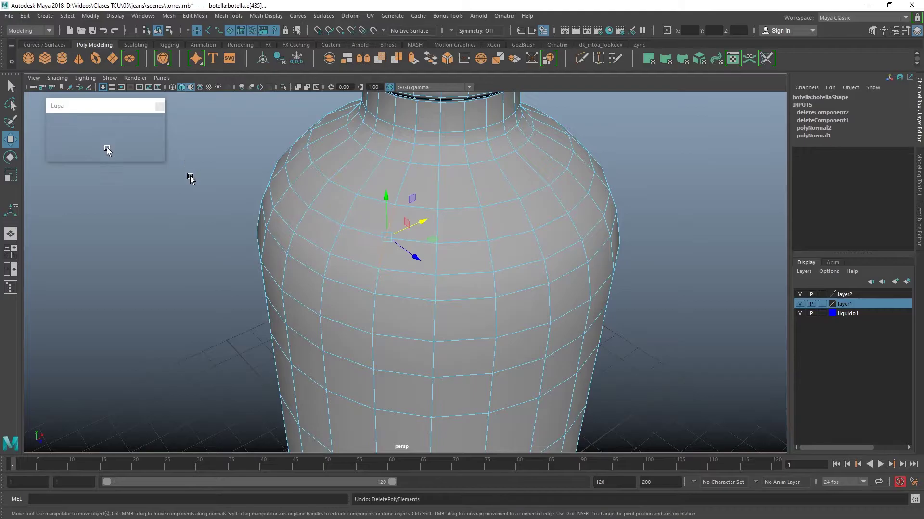
Clear the selection and zoom and orbit out to frame the whole bottle and cap on the grid.
{"action": "scroll", "coordinate": [190, 199], "scroll_direction": "down", "scroll_amount": 3}
{"action": "left_click", "coordinate": [276, 281]}
{"action": "mouse_move", "coordinate": [276, 280]}
{"action": "left_mouse_down", "text": "alt"}
{"action": "mouse_move", "coordinate": [346, 281]}
{"action": "mouse_move", "coordinate": [353, 203]}
{"action": "left_mouse_up", "text": "alt"}
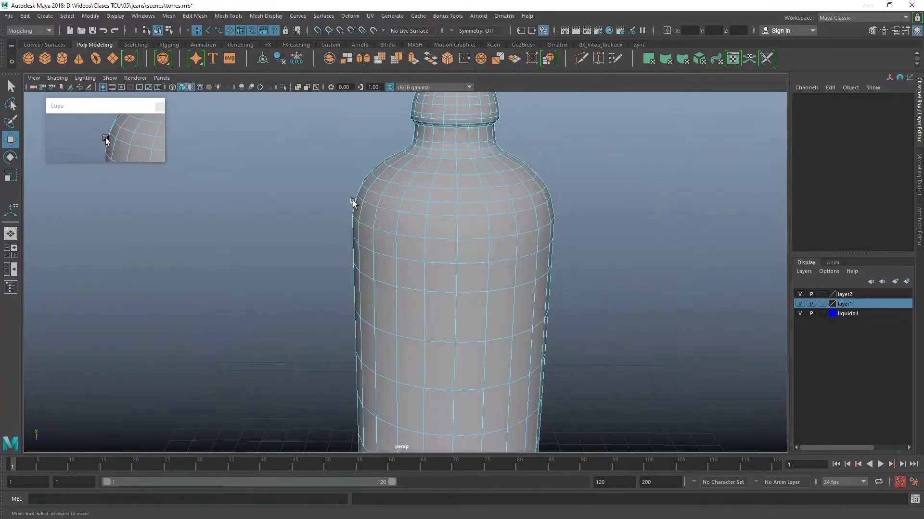
{"action": "scroll", "coordinate": [524, 219], "scroll_direction": "down", "scroll_amount": 2}
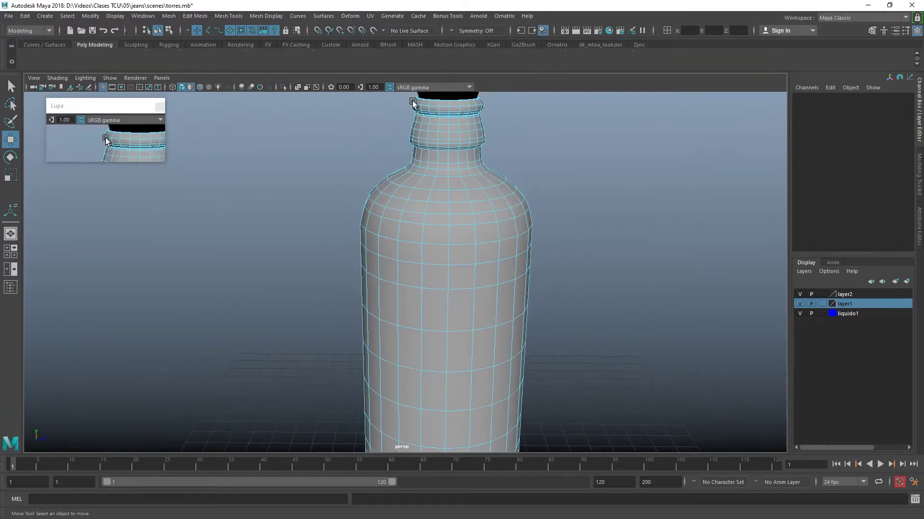
{"action": "left_click_drag", "start_coordinate": [575, 187], "coordinate": [514, 175], "text": "alt"}
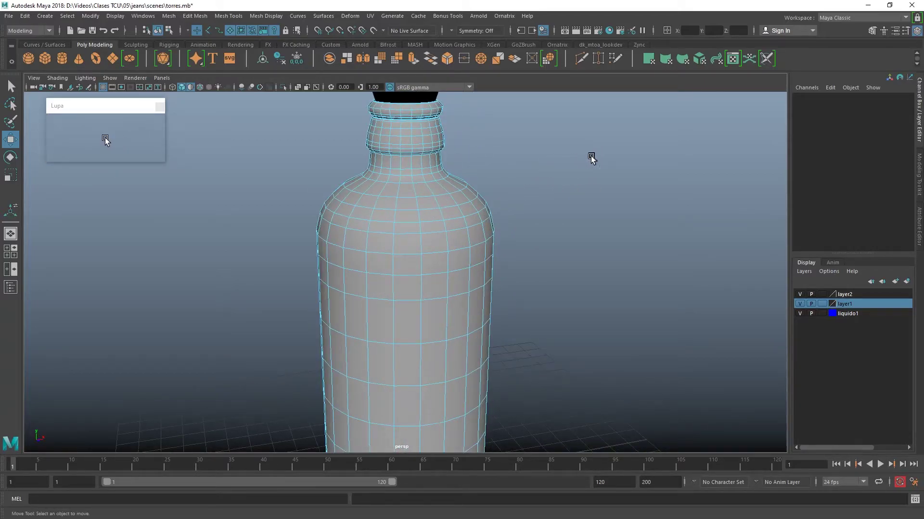
{"action": "scroll", "coordinate": [588, 157], "scroll_direction": "down", "scroll_amount": 3}
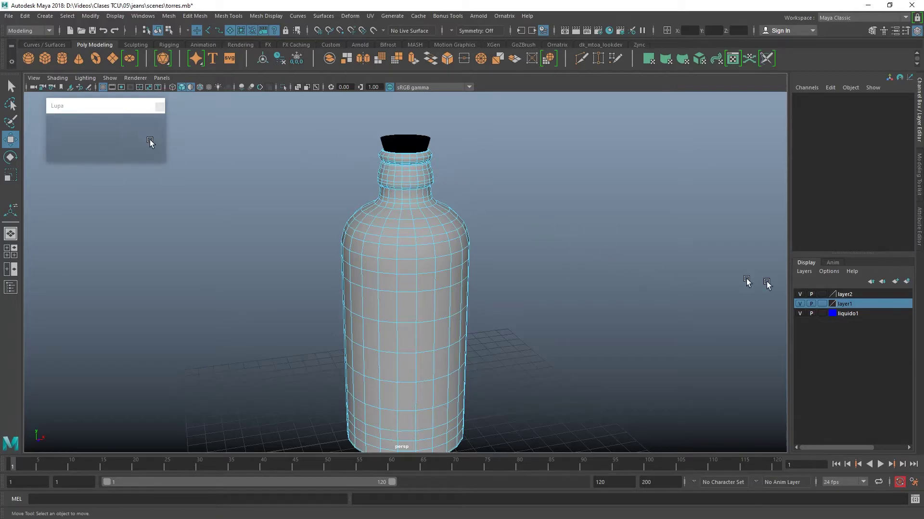
Toggle the Attribute Editor, then return the side panel to the Channel Box/Layer Editor.
{"action": "left_click", "coordinate": [919, 173]}
{"action": "key", "text": "ctrl+a"}
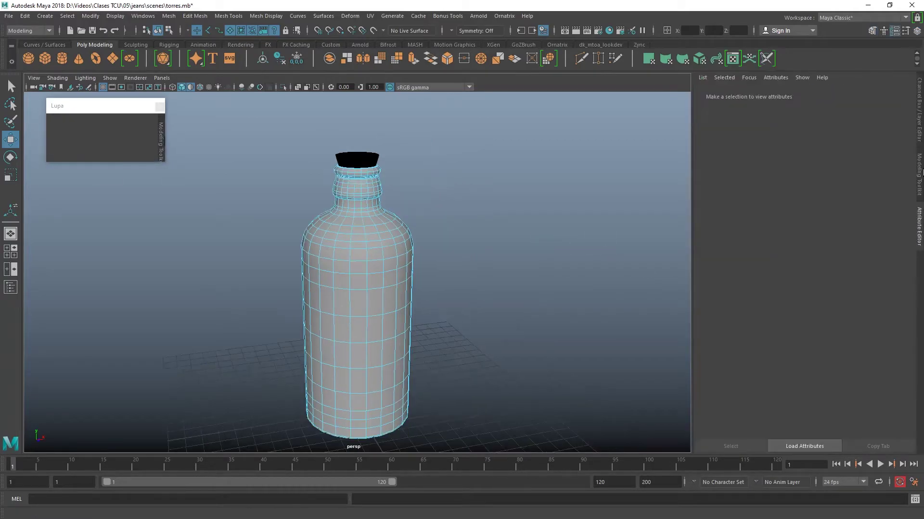
{"action": "left_click", "coordinate": [919, 173]}
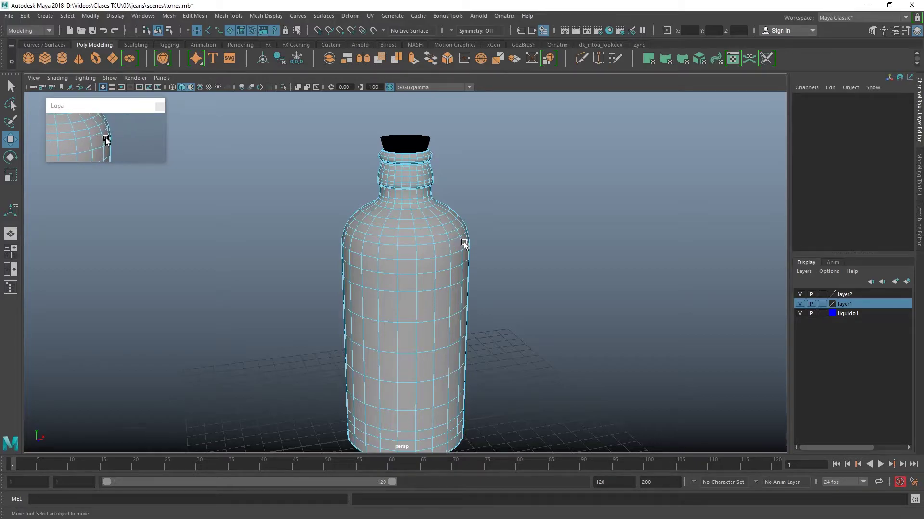
{"action": "scroll", "coordinate": [464, 241], "scroll_direction": "down", "scroll_amount": 3}
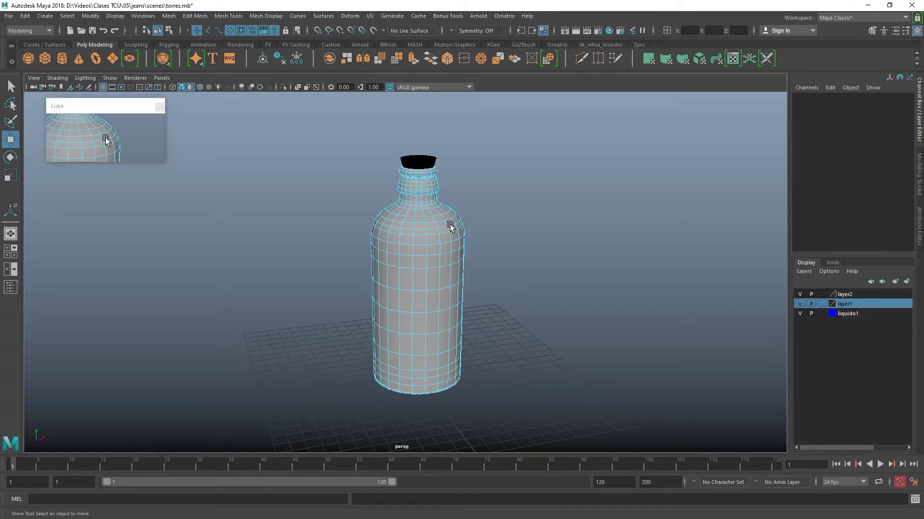
Open Windows > Settings/Preferences > Preferences and show the Undo category.
{"action": "left_click", "coordinate": [195, 16]}
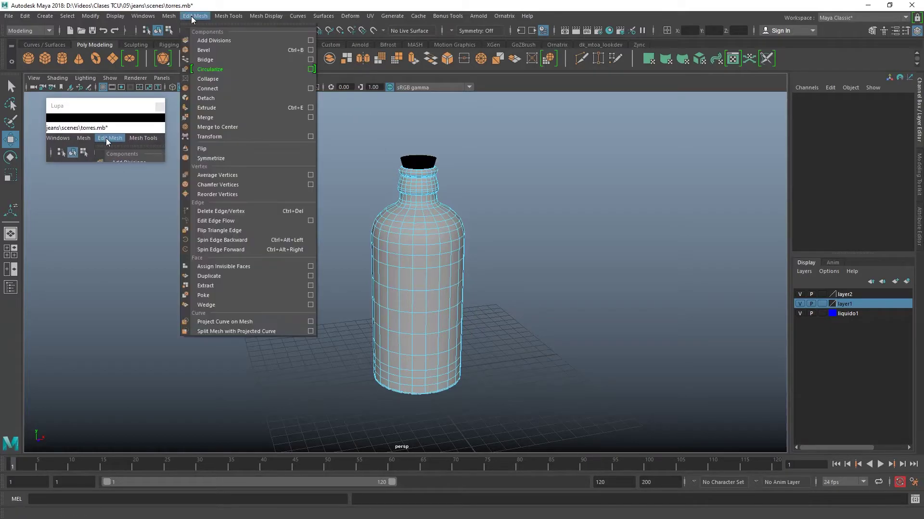
{"action": "left_click", "coordinate": [105, 16]}
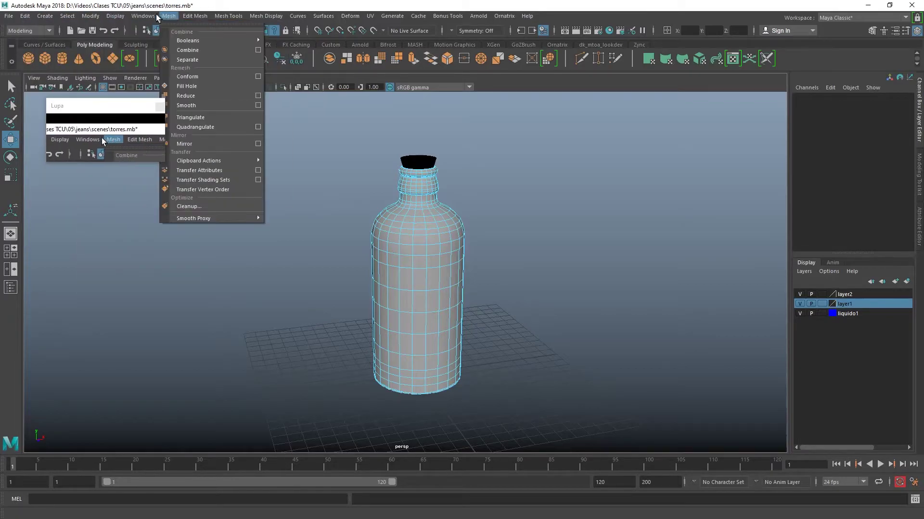
{"action": "mouse_move", "coordinate": [173, 97]}
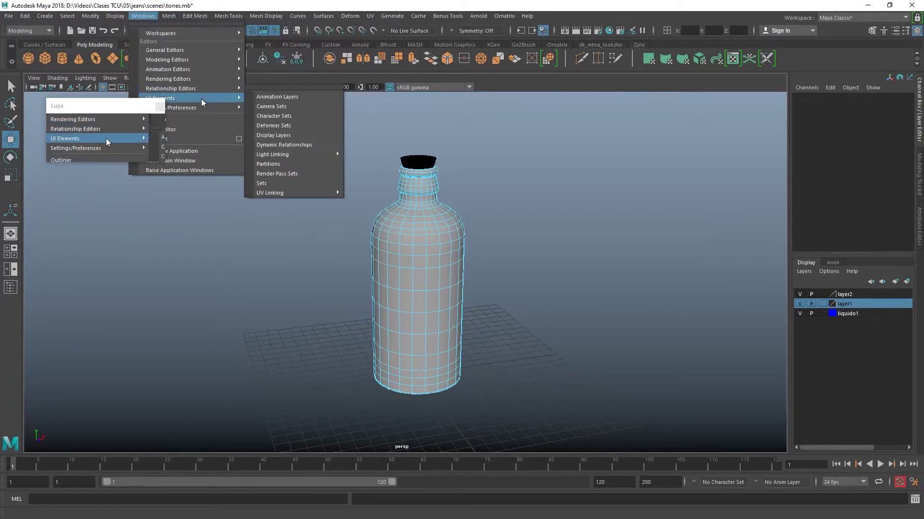
{"action": "left_click", "coordinate": [265, 113]}
{"action": "mouse_move", "coordinate": [122, 106]}
{"action": "left_mouse_down"}
{"action": "mouse_move", "coordinate": [118, 140]}
{"action": "mouse_move", "coordinate": [139, 241]}
{"action": "left_mouse_up"}
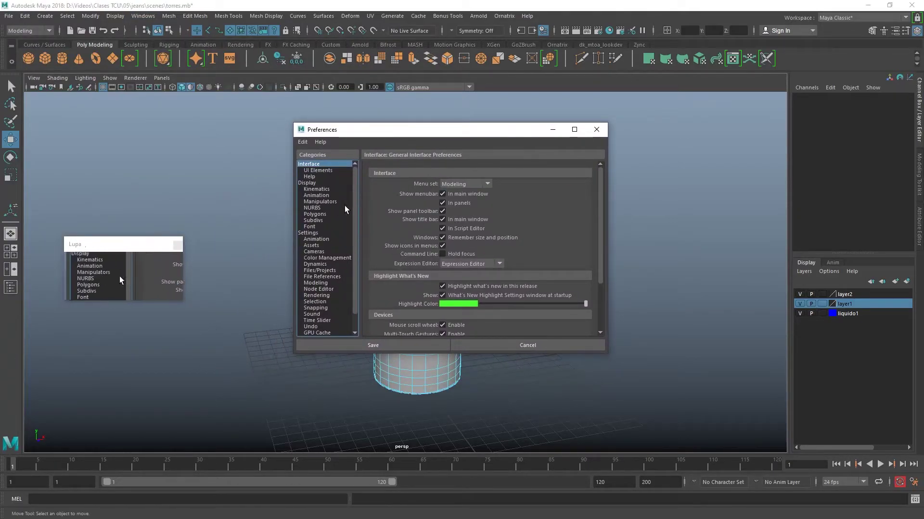
{"action": "scroll", "coordinate": [400, 223], "scroll_direction": "down", "scroll_amount": 3}
{"action": "scroll", "coordinate": [336, 231], "scroll_direction": "down", "scroll_amount": 1}
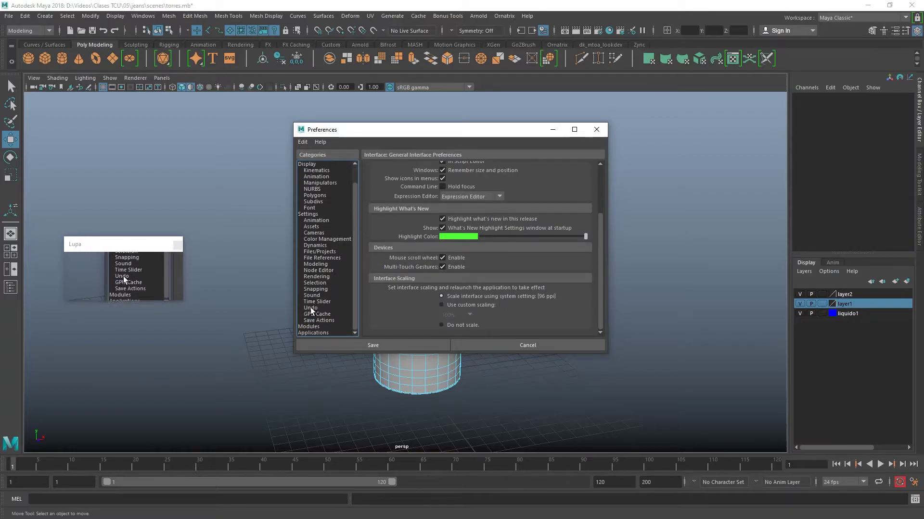
{"action": "left_click", "coordinate": [311, 309]}
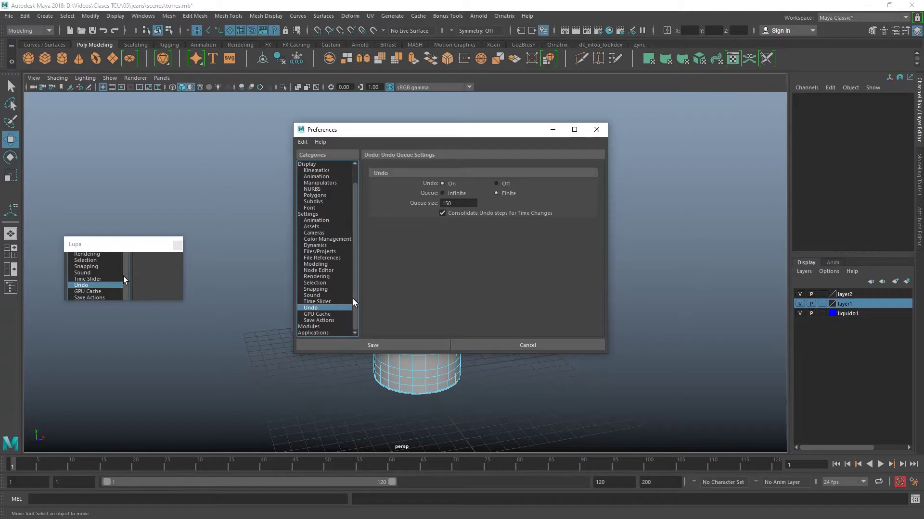
Set the undo queue to Finite with size 150 and save the preferences.
{"action": "scroll", "coordinate": [353, 299], "scroll_direction": "up", "scroll_amount": 1}
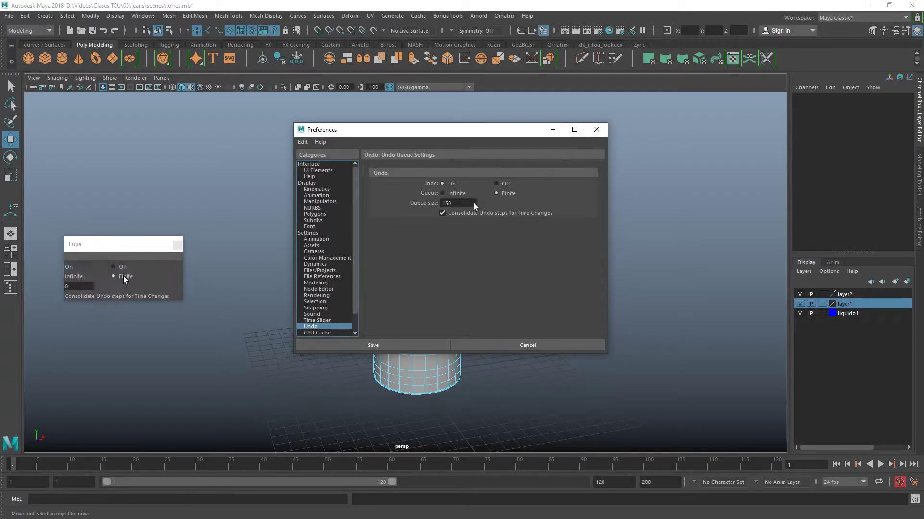
{"action": "left_click", "coordinate": [442, 194]}
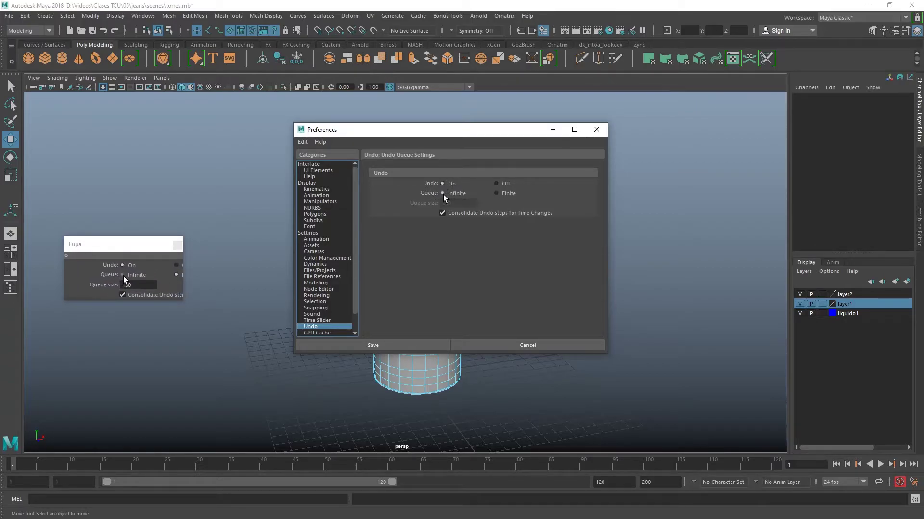
{"action": "left_click", "coordinate": [497, 194]}
{"action": "key", "text": "Tab"}
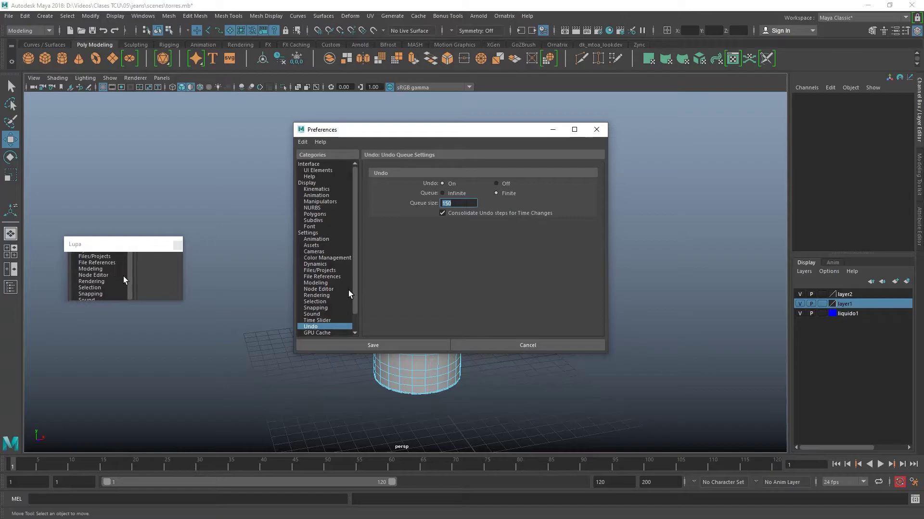
{"action": "scroll", "coordinate": [347, 291], "scroll_direction": "down", "scroll_amount": 1}
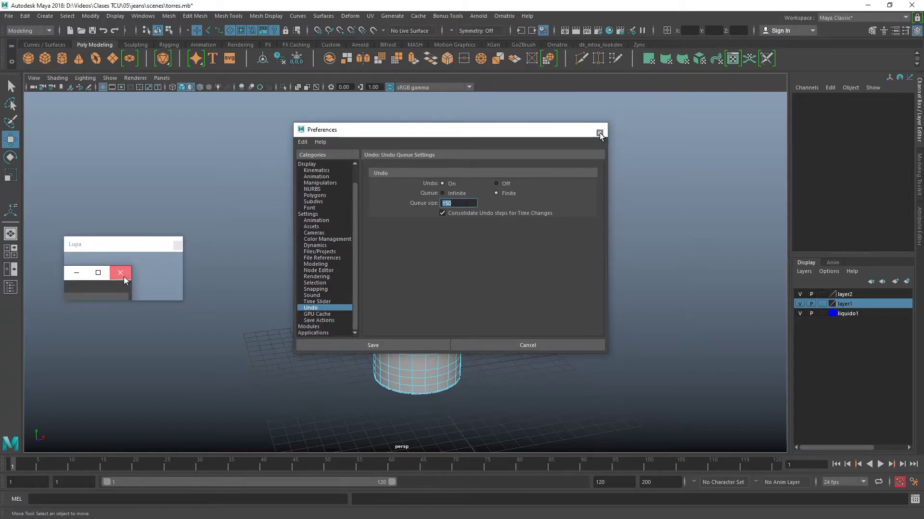
{"action": "left_click", "coordinate": [600, 133]}
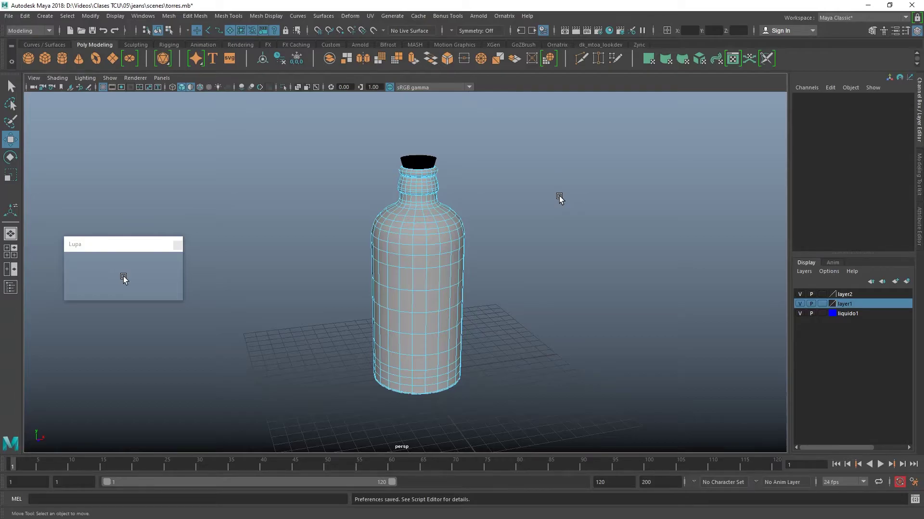
{"action": "key", "text": "7"}
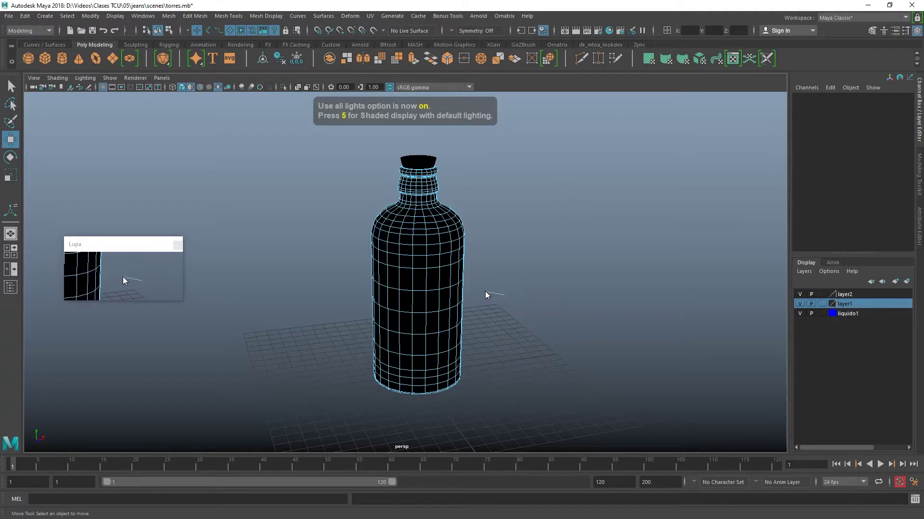
{"action": "right_click_drag", "start_coordinate": [476, 231], "coordinate": [531, 204]}
{"action": "left_click", "coordinate": [569, 243]}
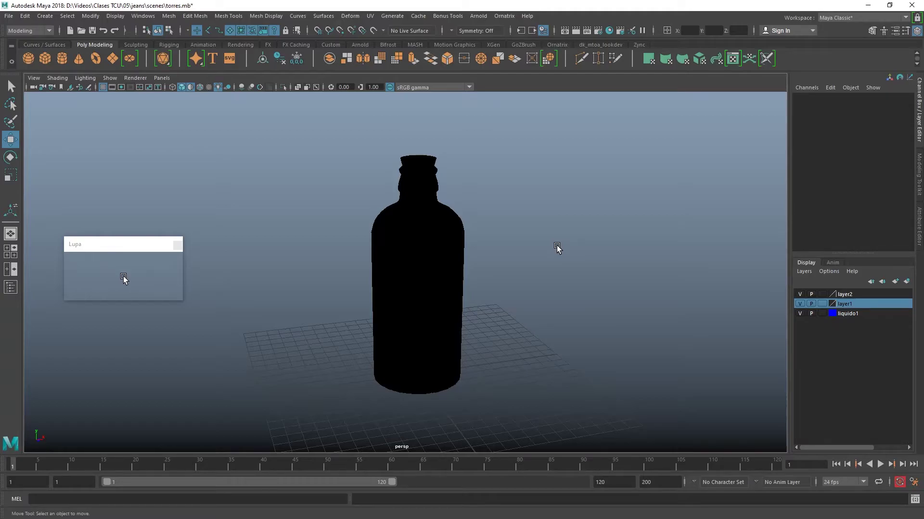
{"action": "key", "text": "6"}
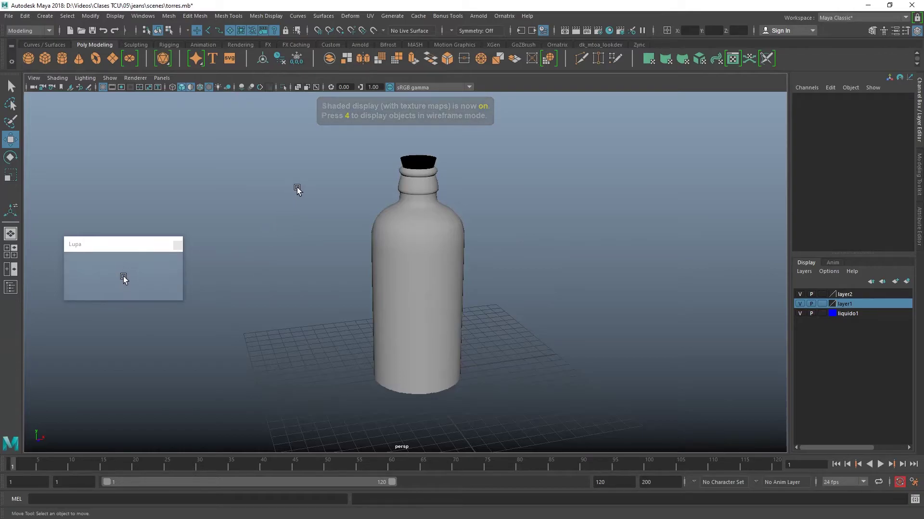
{"action": "mouse_move", "coordinate": [296, 187]}
{"action": "left_mouse_down", "text": "alt"}
{"action": "mouse_move", "coordinate": [273, 194]}
{"action": "mouse_move", "coordinate": [297, 160]}
{"action": "left_mouse_up", "text": "alt"}
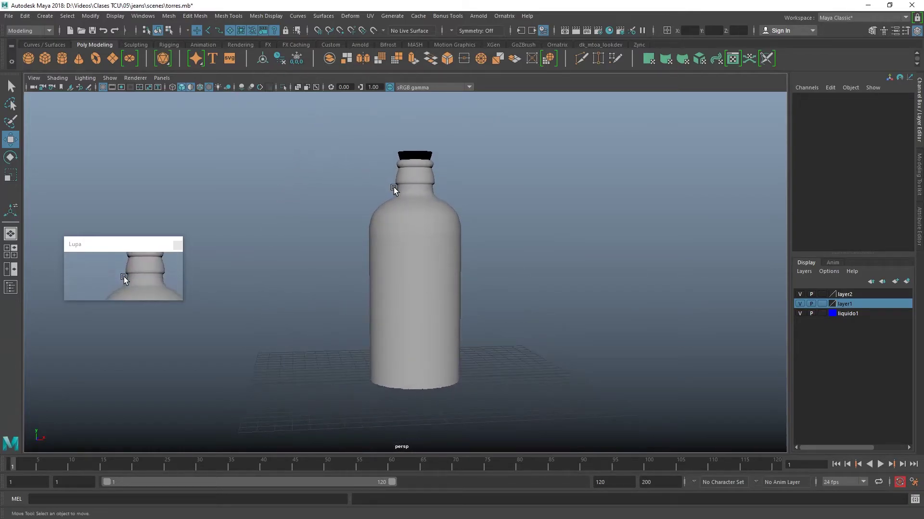
{"action": "left_click", "coordinate": [414, 192]}
{"action": "mouse_move", "coordinate": [414, 192]}
{"action": "left_mouse_down", "text": "alt"}
{"action": "mouse_move", "coordinate": [340, 205]}
{"action": "mouse_move", "coordinate": [358, 217]}
{"action": "left_mouse_up", "text": "alt"}
{"action": "key", "text": "7"}
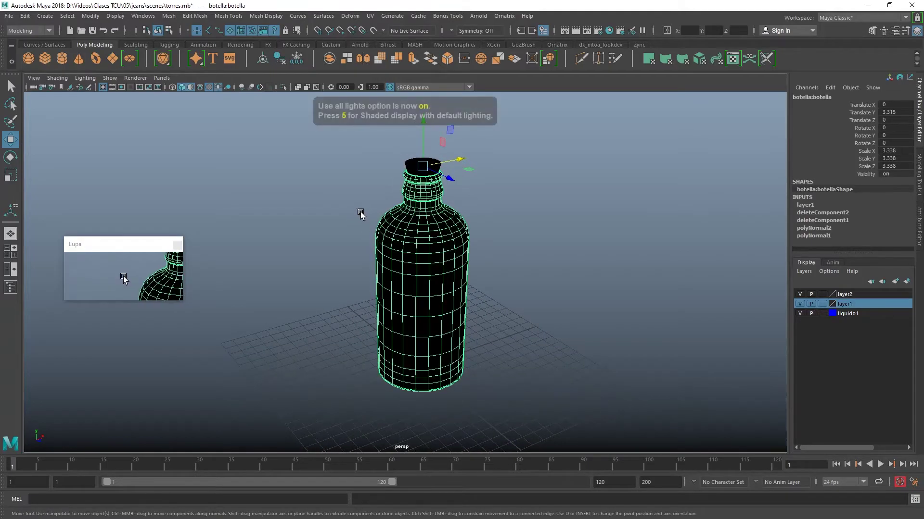
{"action": "key", "text": "6"}
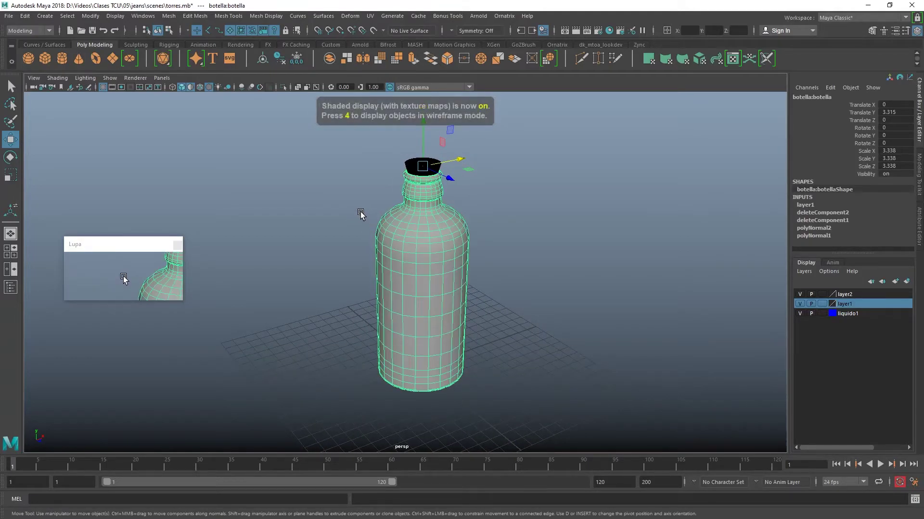
{"action": "key", "text": "7"}
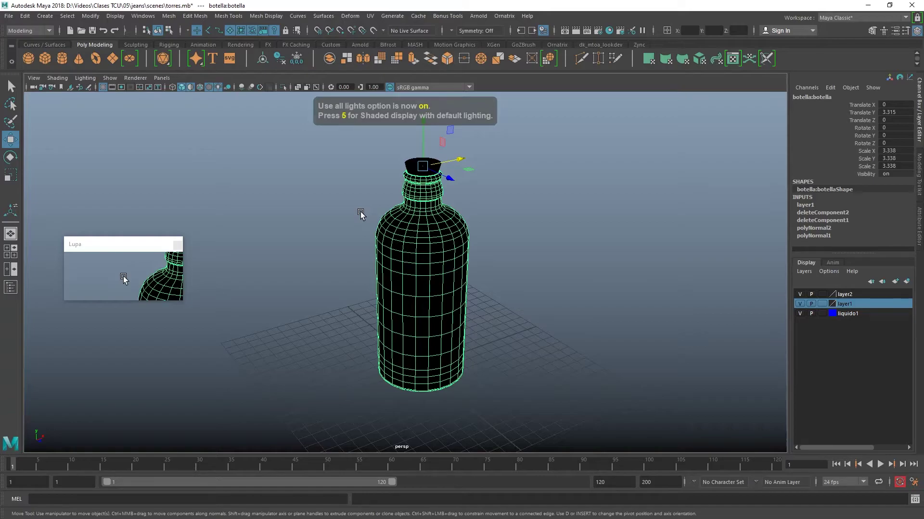
{"action": "key", "text": "6"}
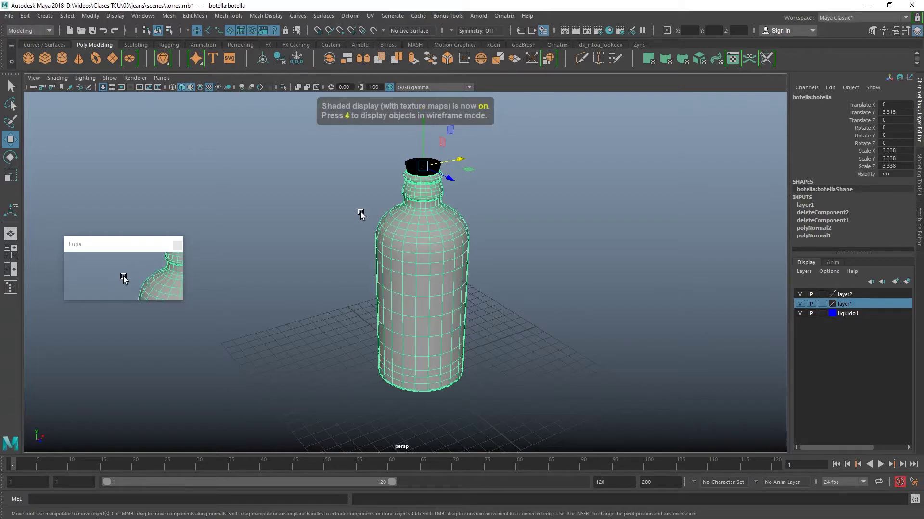
Reselect the bottle and toggle between all-lights (7) and textured (6) display.
{"action": "left_click", "coordinate": [57, 78]}
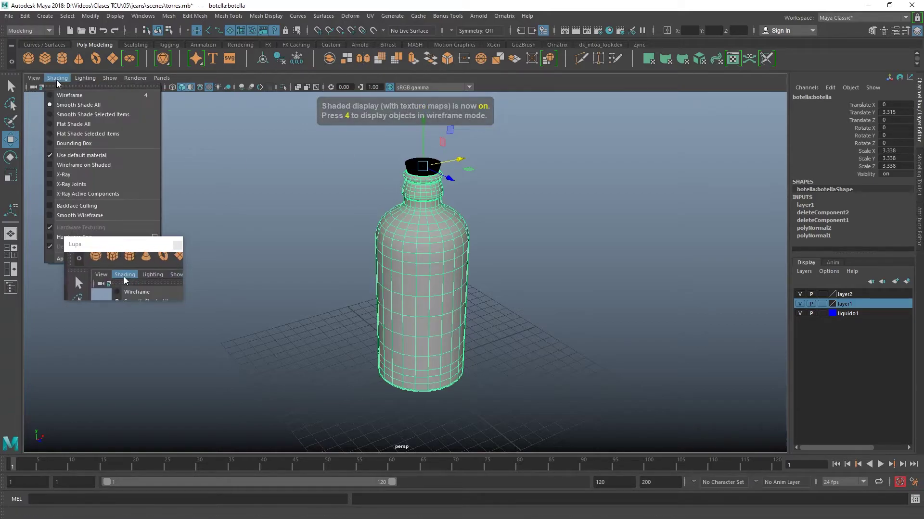
{"action": "left_click", "coordinate": [68, 107]}
{"action": "left_click", "coordinate": [373, 206]}
{"action": "left_click", "coordinate": [434, 227]}
{"action": "key", "text": "7"}
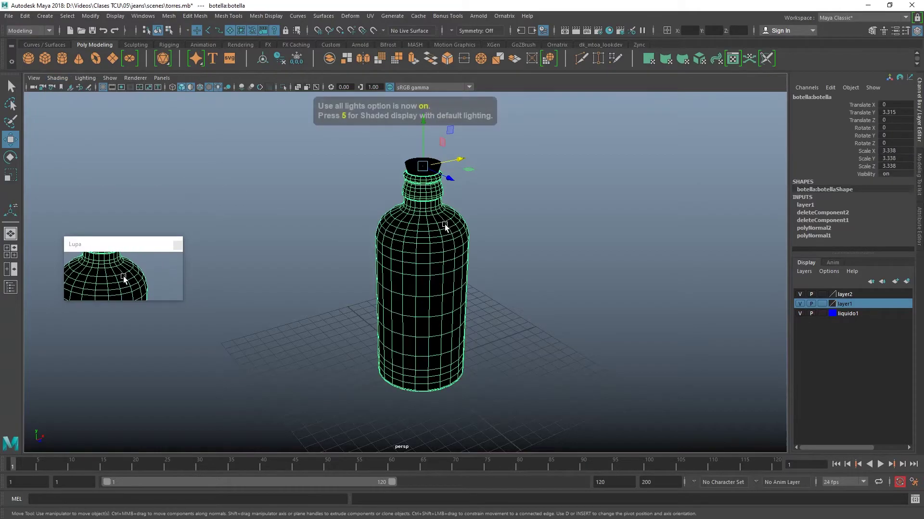
{"action": "key", "text": "6"}
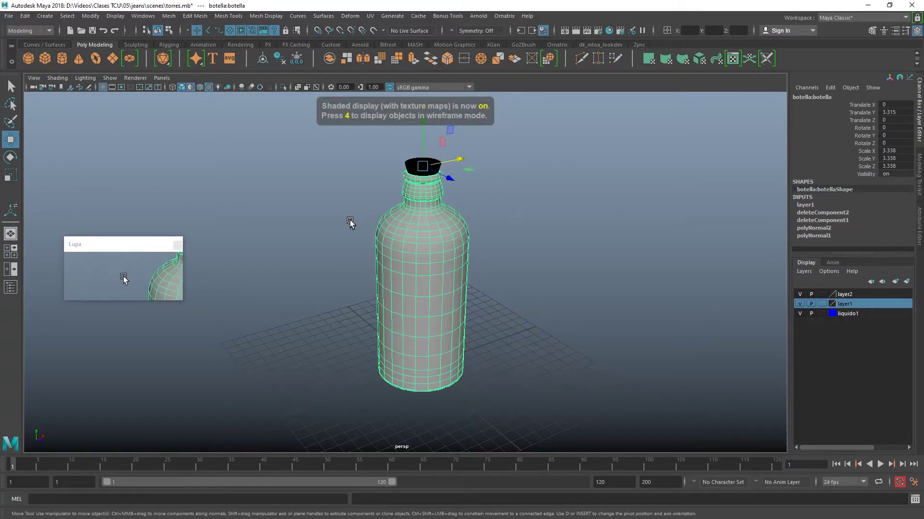
Uncheck Use default material in the Shading menu and select the now-red bottle.
{"action": "left_click", "coordinate": [57, 78]}
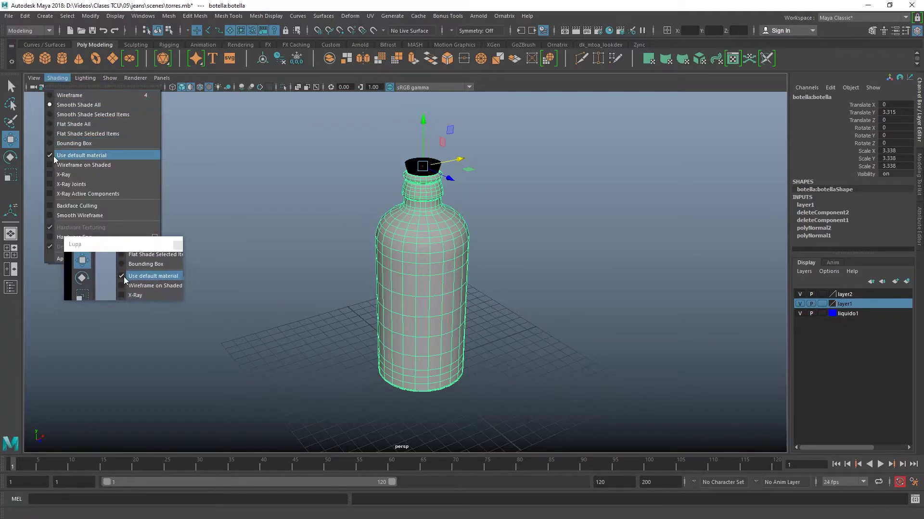
{"action": "left_click", "coordinate": [90, 159]}
{"action": "left_click", "coordinate": [511, 255]}
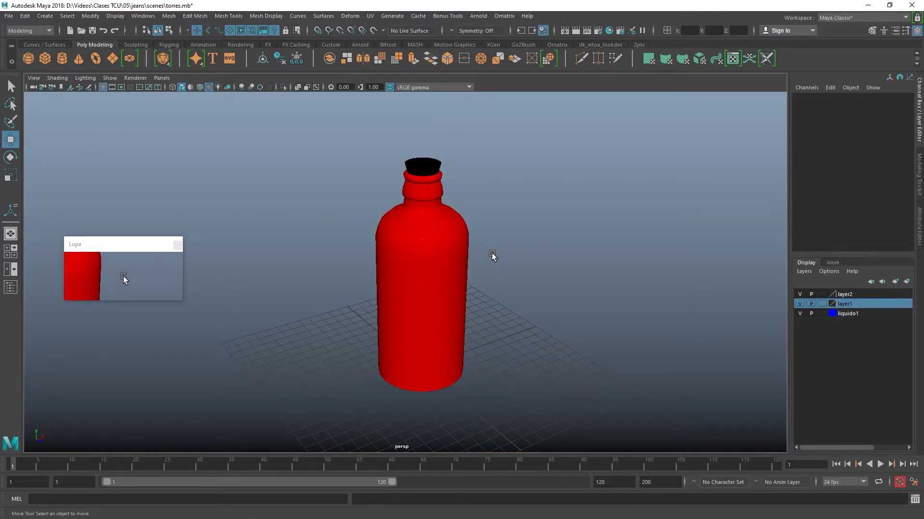
{"action": "left_click", "coordinate": [466, 269]}
{"action": "left_click", "coordinate": [918, 173]}
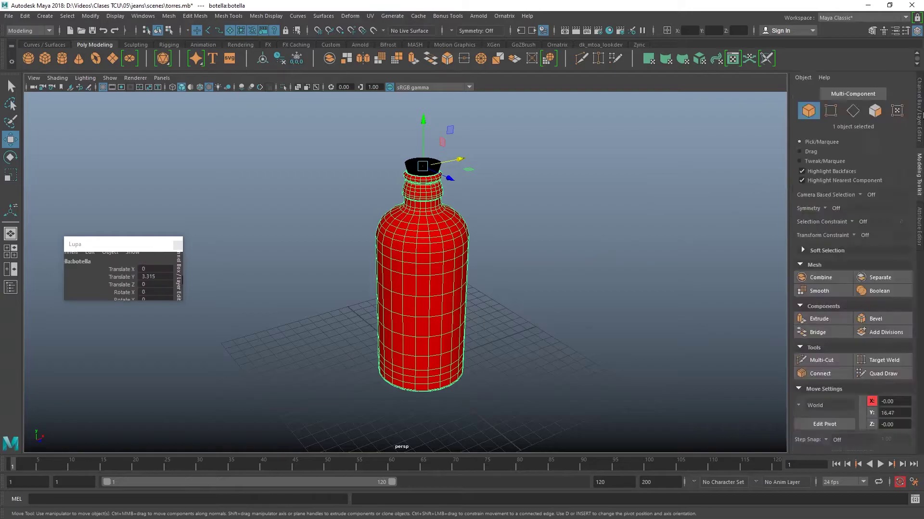
{"action": "key", "text": "ctrl+a"}
{"action": "left_click", "coordinate": [844, 93]}
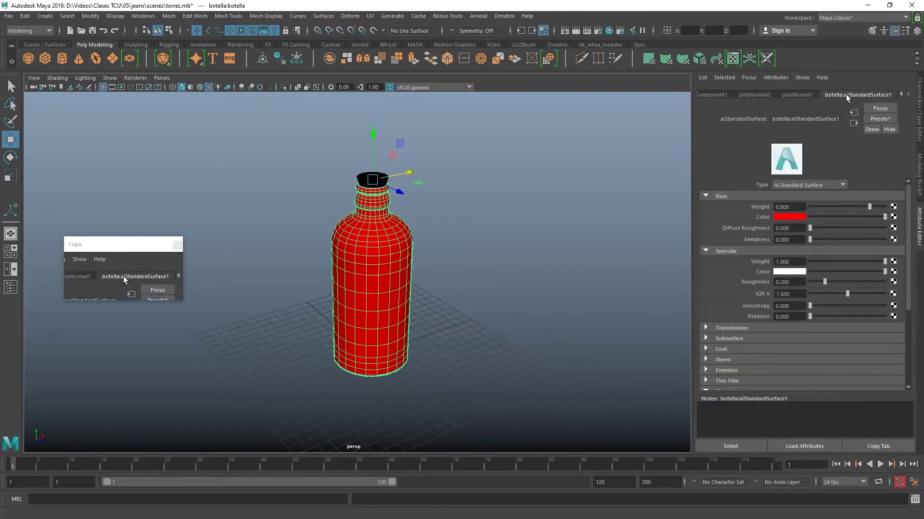
{"action": "double_click", "coordinate": [794, 119]}
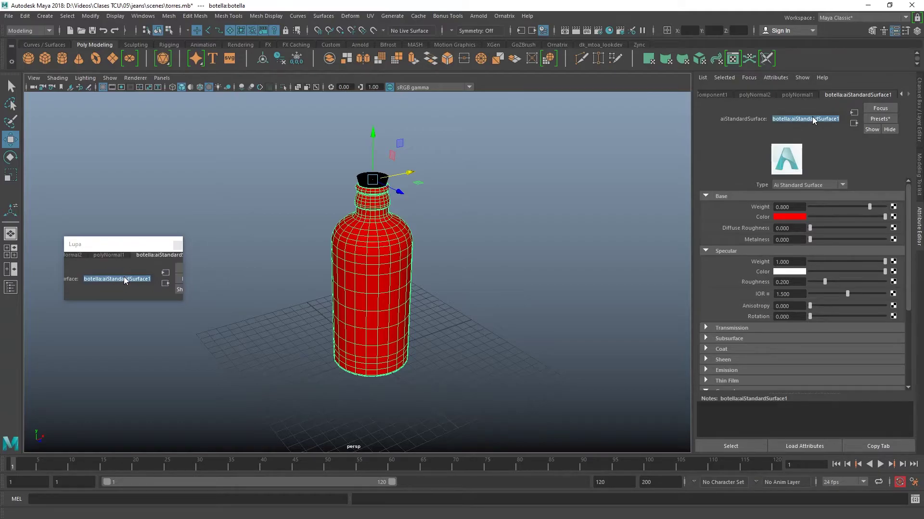
{"action": "key", "text": "b"}
{"action": "key", "text": "t"}
{"action": "key", "text": "f"}
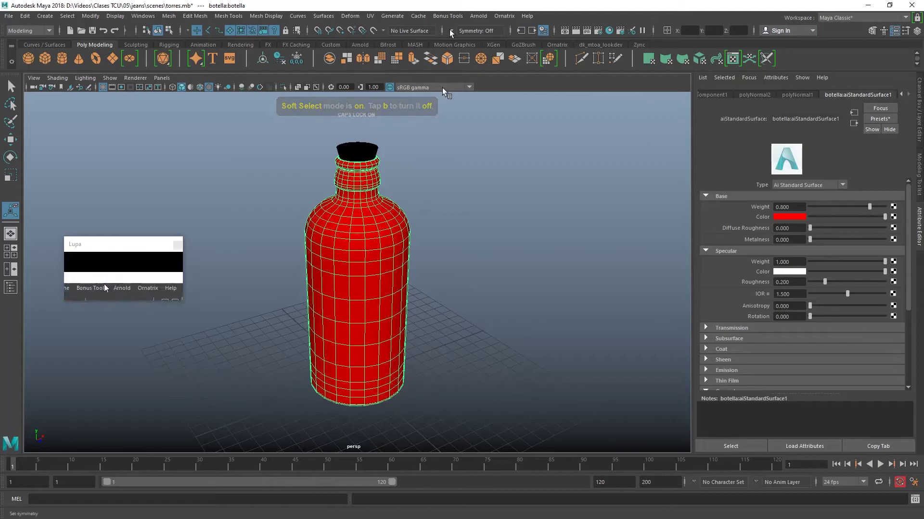
{"action": "left_click", "coordinate": [679, 181]}
{"action": "key", "text": "ctrl+z"}
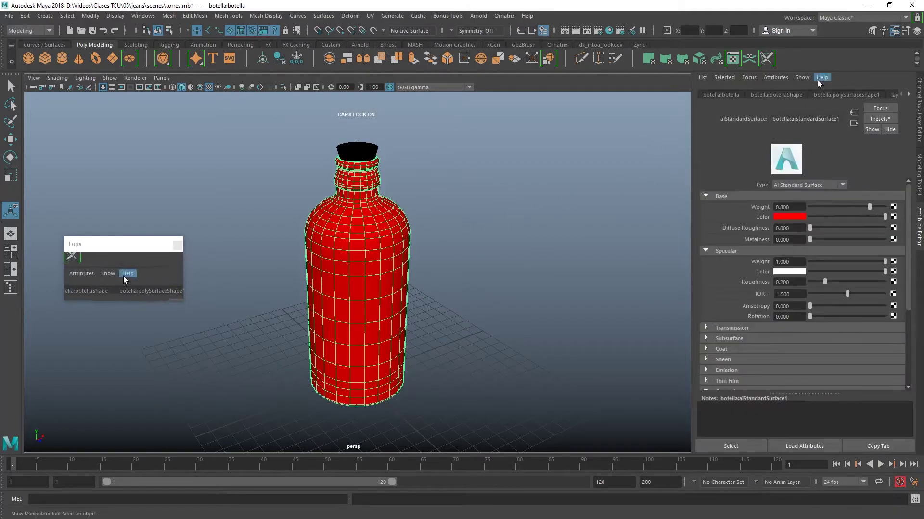
{"action": "left_click", "coordinate": [628, 163]}
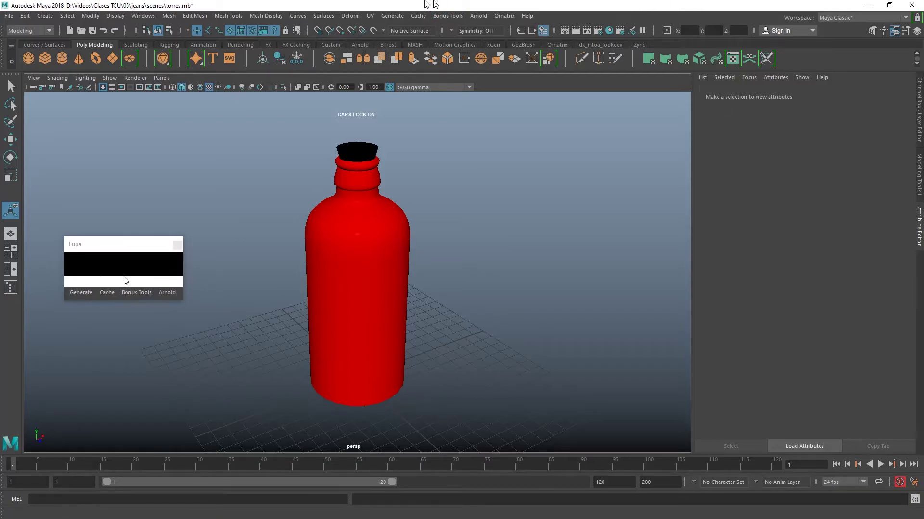
{"action": "left_click", "coordinate": [109, 78]}
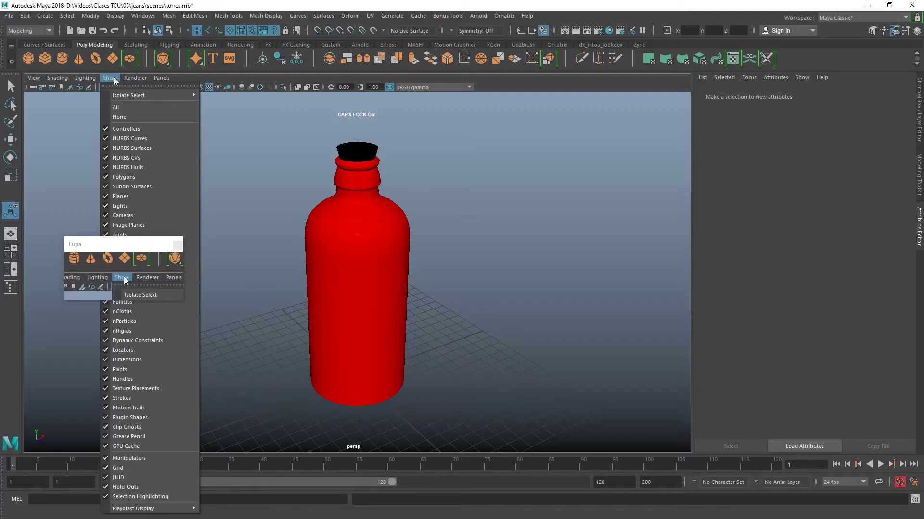
{"action": "left_click", "coordinate": [109, 80]}
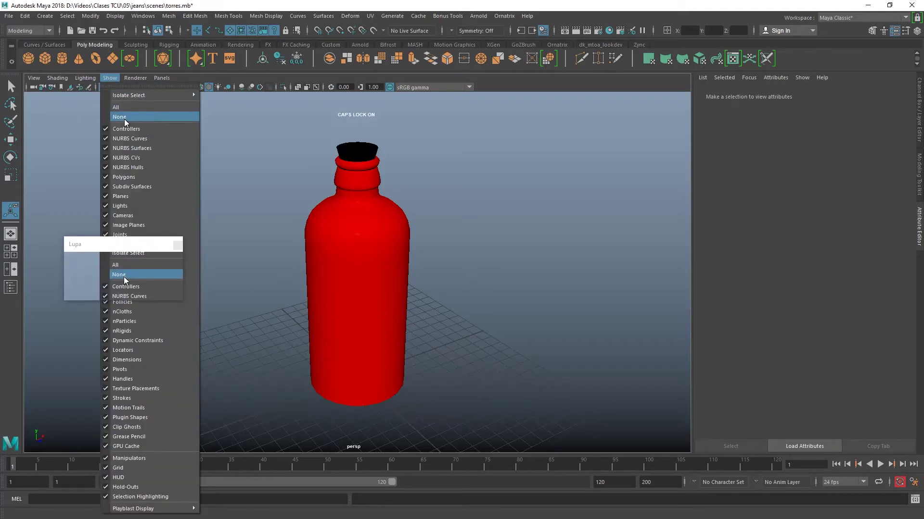
{"action": "left_click", "coordinate": [120, 117]}
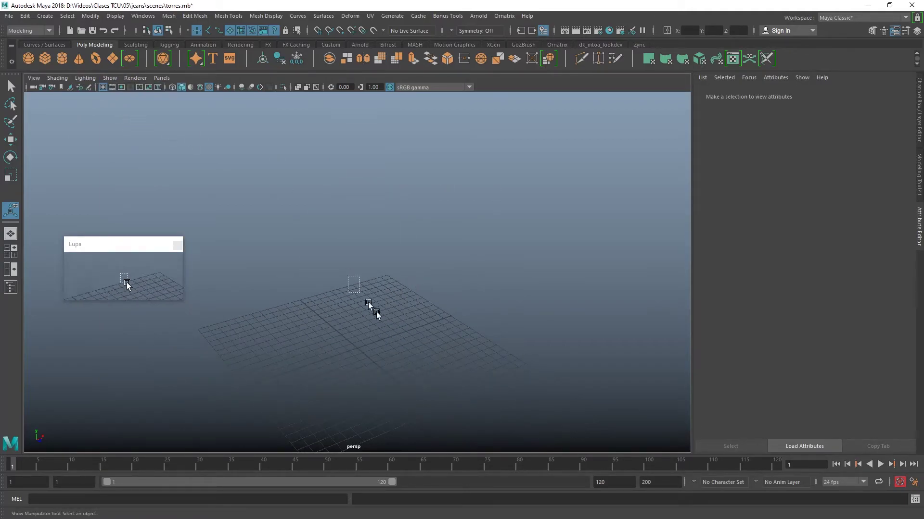
{"action": "left_click_drag", "start_coordinate": [341, 279], "coordinate": [313, 208], "text": "ctrl+alt"}
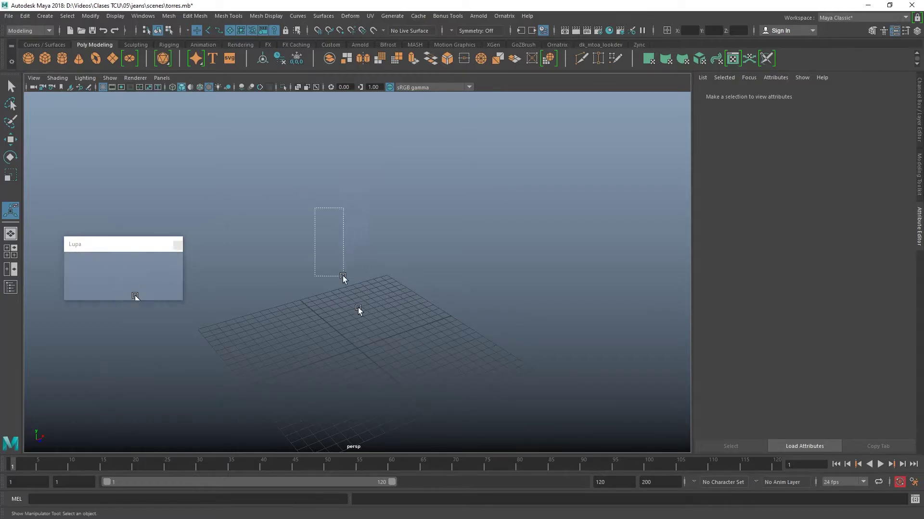
{"action": "left_click", "coordinate": [110, 78]}
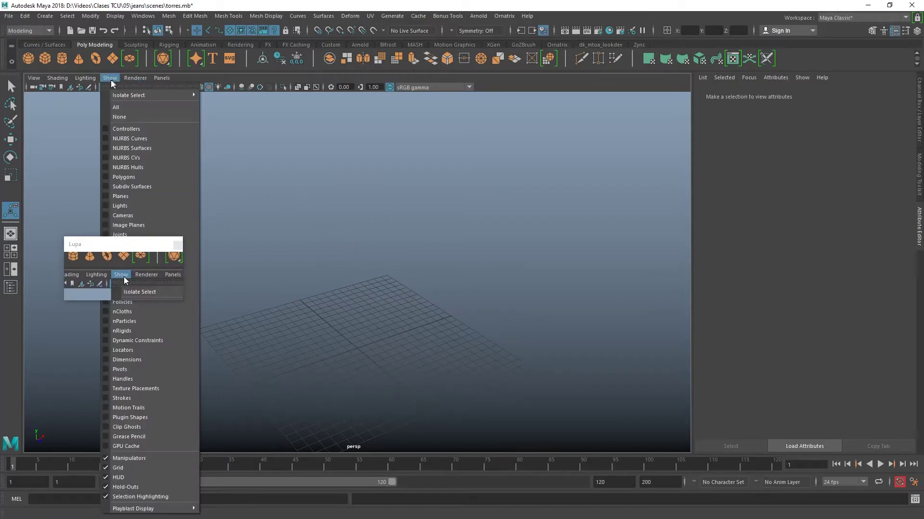
{"action": "left_click", "coordinate": [116, 107]}
{"action": "scroll", "coordinate": [404, 202], "scroll_direction": "down", "scroll_amount": 3}
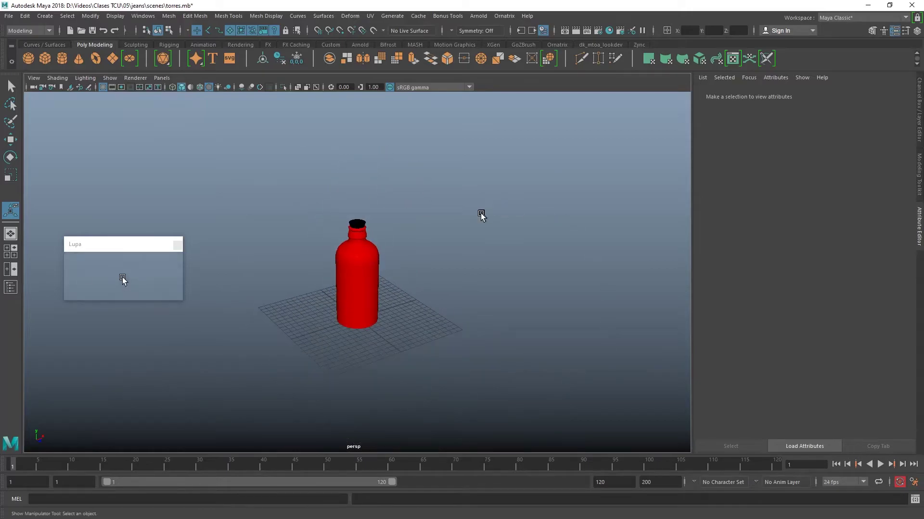
{"action": "scroll", "coordinate": [478, 216], "scroll_direction": "down", "scroll_amount": 3}
{"action": "scroll", "coordinate": [452, 231], "scroll_direction": "up", "scroll_amount": 4}
{"action": "scroll", "coordinate": [433, 240], "scroll_direction": "down", "scroll_amount": 10}
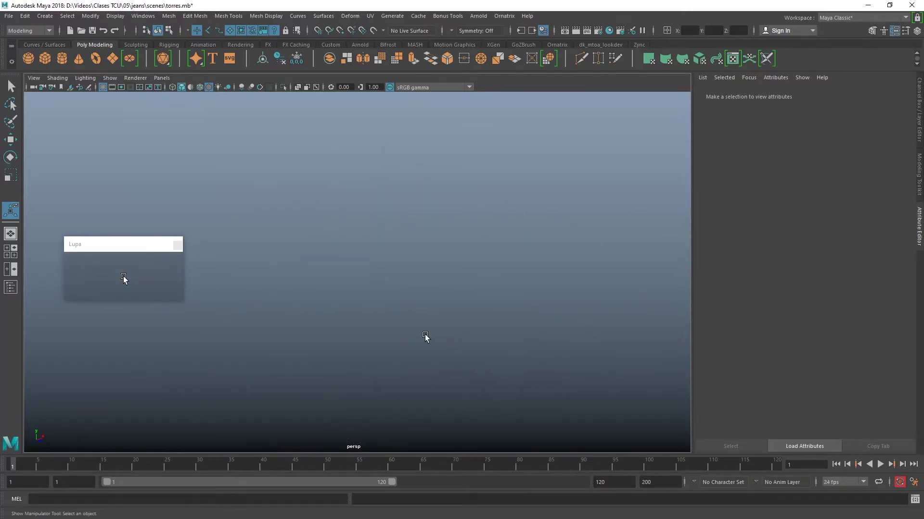
{"action": "scroll", "coordinate": [460, 323], "scroll_direction": "up", "scroll_amount": 10}
{"action": "left_click", "coordinate": [481, 155]}
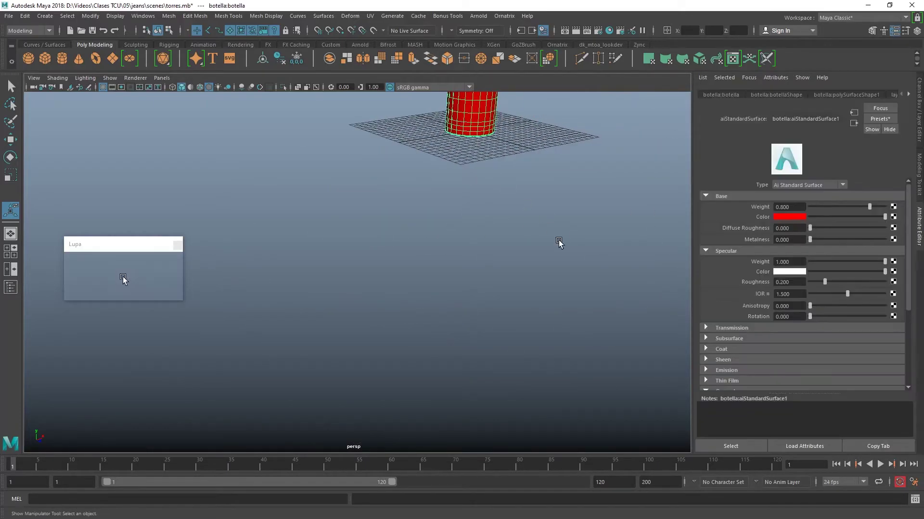
{"action": "mouse_move", "coordinate": [558, 244]}
{"action": "left_mouse_down", "text": "alt"}
{"action": "mouse_move", "coordinate": [421, 201]}
{"action": "mouse_move", "coordinate": [466, 293]}
{"action": "left_mouse_up", "text": "alt"}
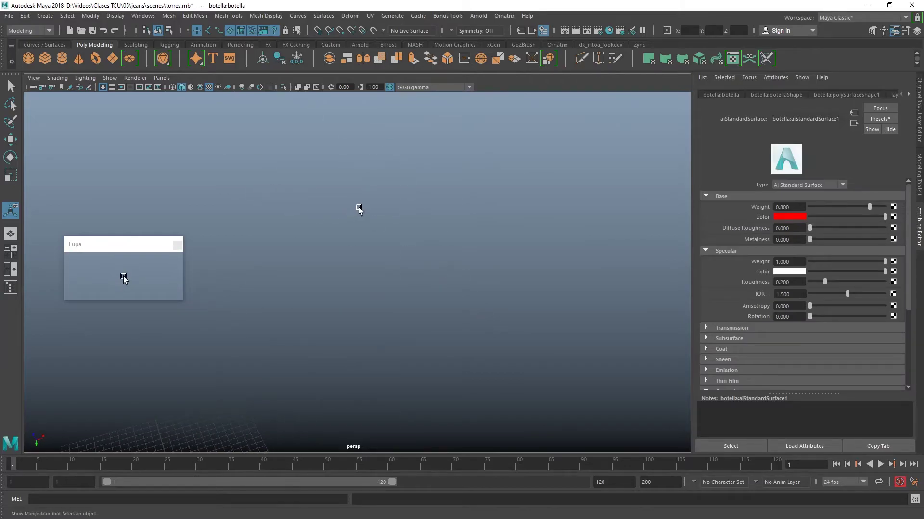
{"action": "key", "text": "f"}
{"action": "left_click_drag", "start_coordinate": [459, 243], "coordinate": [457, 244], "text": "alt"}
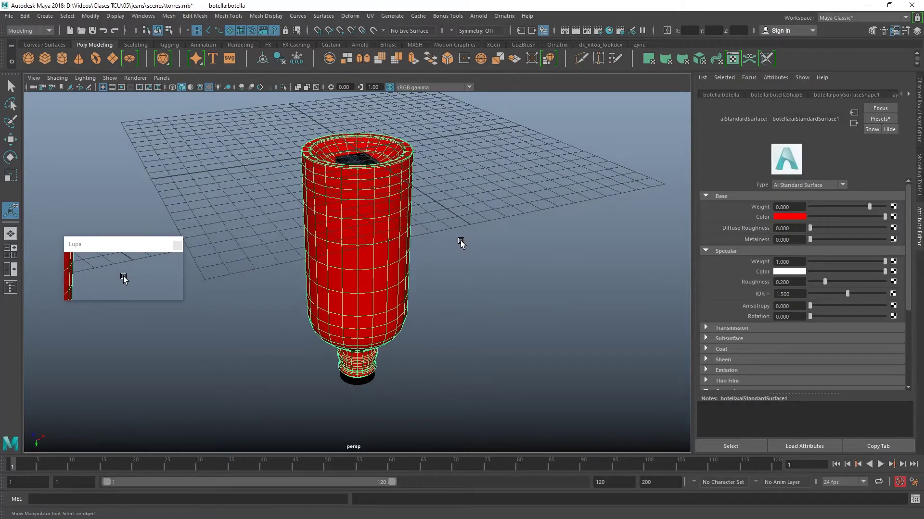
{"action": "left_click", "coordinate": [509, 221]}
{"action": "key", "text": "ctrl+z"}
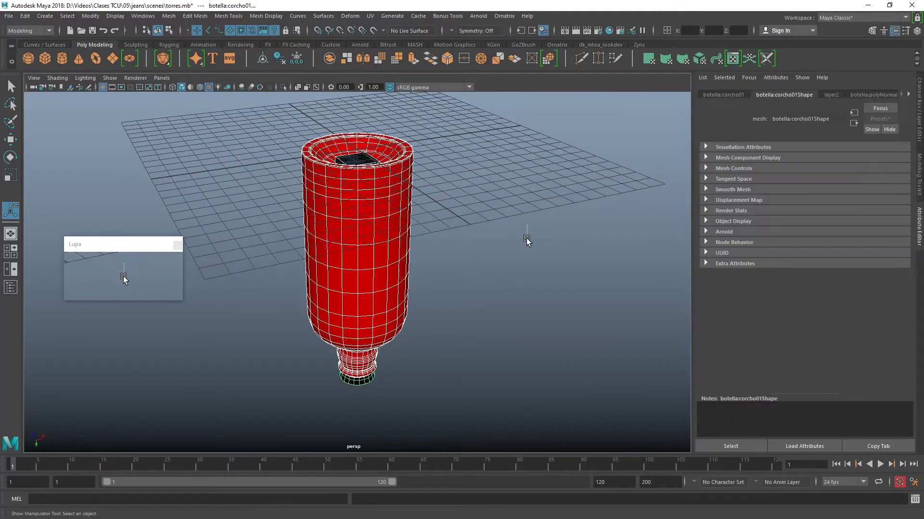
{"action": "left_click", "coordinate": [526, 238]}
{"action": "left_click_drag", "start_coordinate": [515, 218], "coordinate": [505, 336], "text": "alt"}
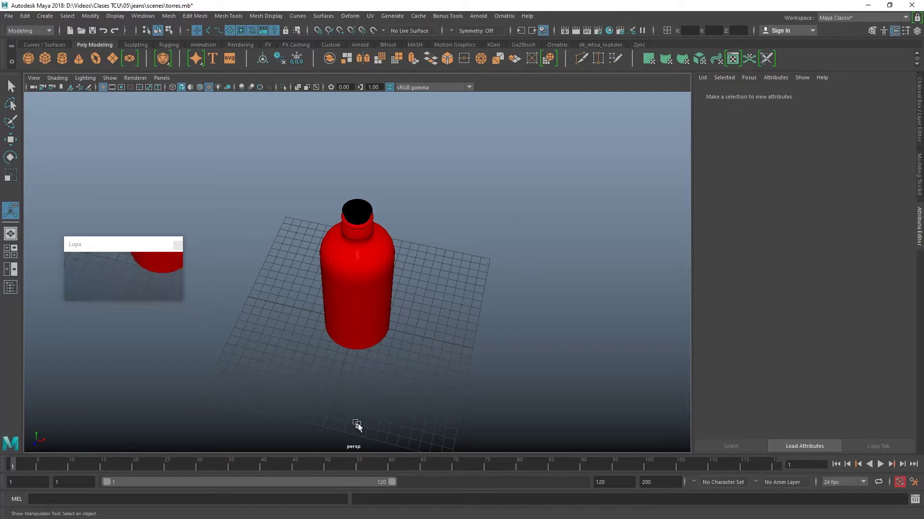
Show the Outliner beside the viewport and select botella:botella in it.
{"action": "left_click", "coordinate": [9, 16]}
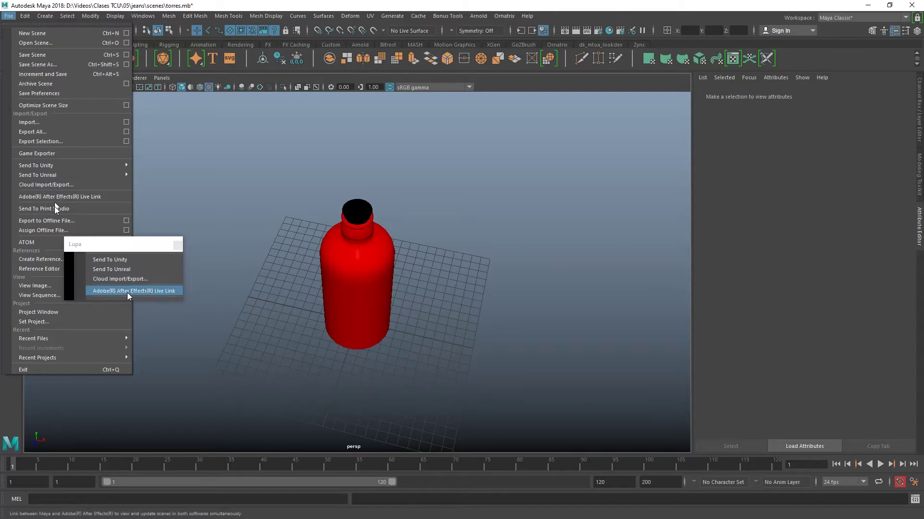
{"action": "left_click", "coordinate": [250, 170]}
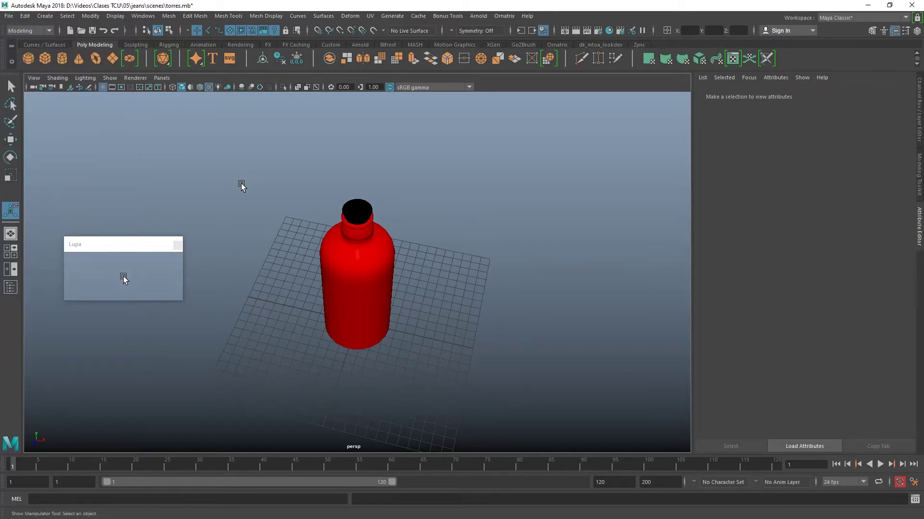
{"action": "left_click", "coordinate": [11, 287]}
{"action": "left_click", "coordinate": [74, 164]}
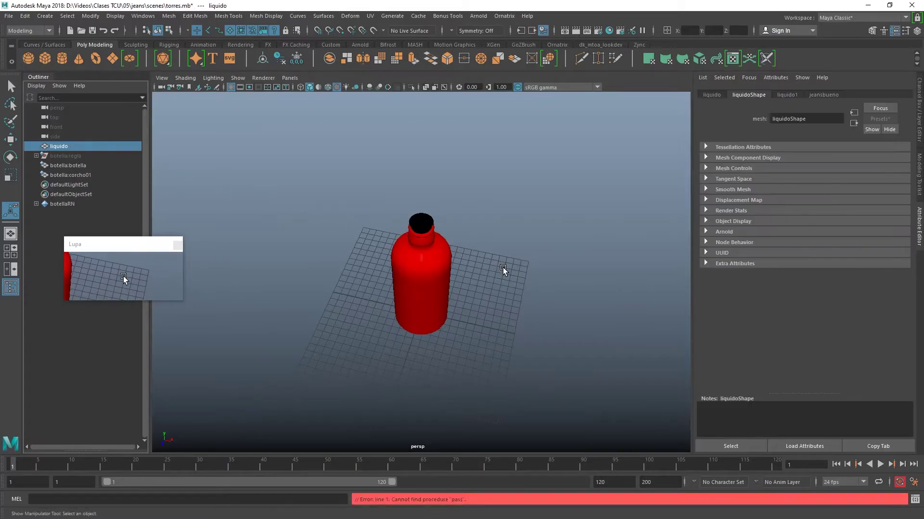
Move regla, botella and corcho01 further left along X, beside the box.
{"action": "key", "text": "w"}
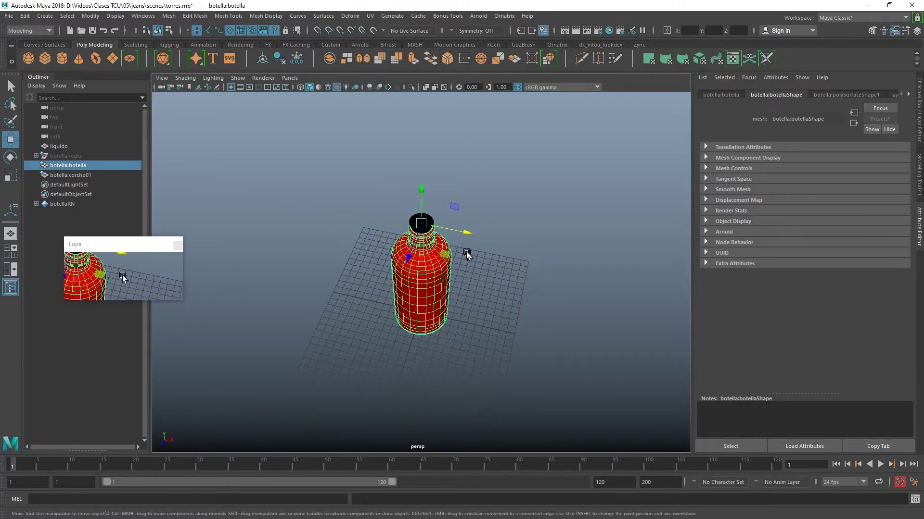
{"action": "left_click_drag", "start_coordinate": [458, 233], "coordinate": [393, 233]}
{"action": "key", "text": "ctrl+z"}
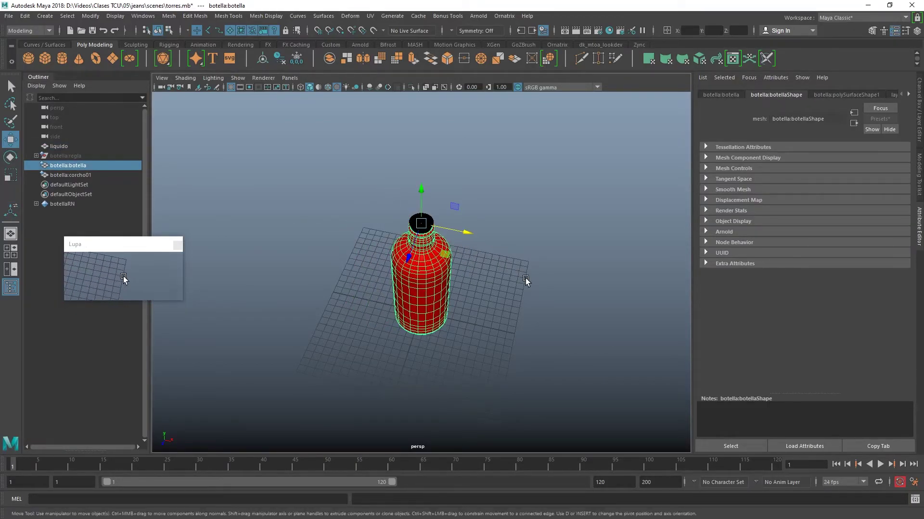
{"action": "left_click", "coordinate": [526, 279]}
{"action": "left_click", "coordinate": [76, 165]}
{"action": "left_click_drag", "start_coordinate": [366, 202], "coordinate": [490, 288]}
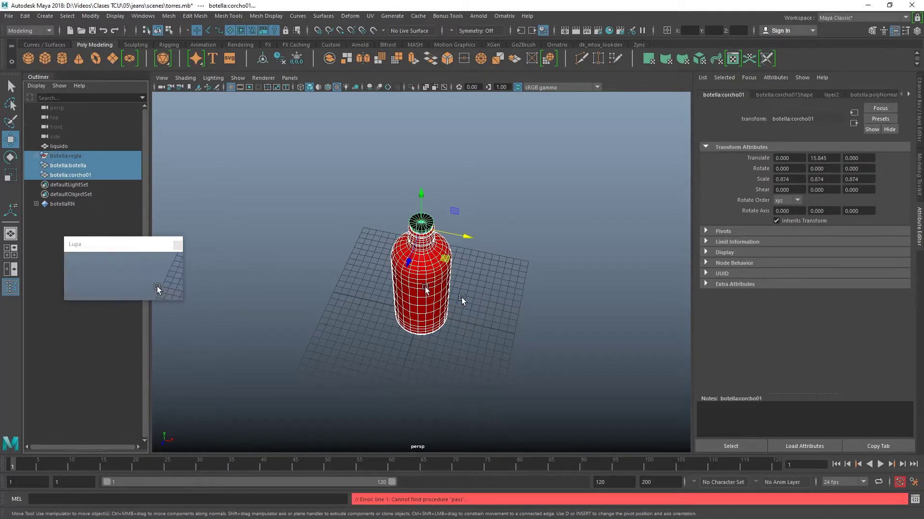
{"action": "left_click_drag", "start_coordinate": [461, 235], "coordinate": [413, 231]}
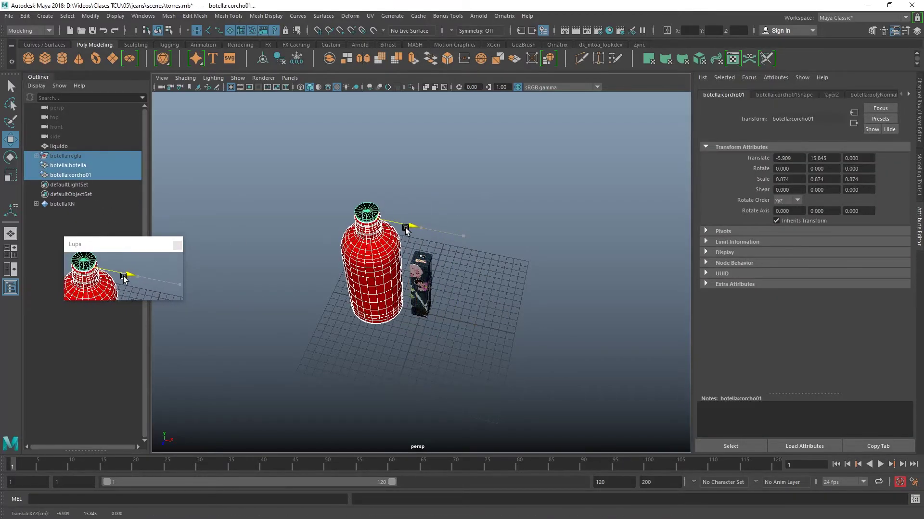
{"action": "left_click", "coordinate": [484, 303]}
Switch the viewport to textured shading and orbit closer to the bottle and box.
{"action": "key", "text": "6"}
{"action": "mouse_move", "coordinate": [485, 303]}
{"action": "left_mouse_down", "text": "alt"}
{"action": "mouse_move", "coordinate": [523, 331]}
{"action": "mouse_move", "coordinate": [478, 282]}
{"action": "left_mouse_up", "text": "alt"}
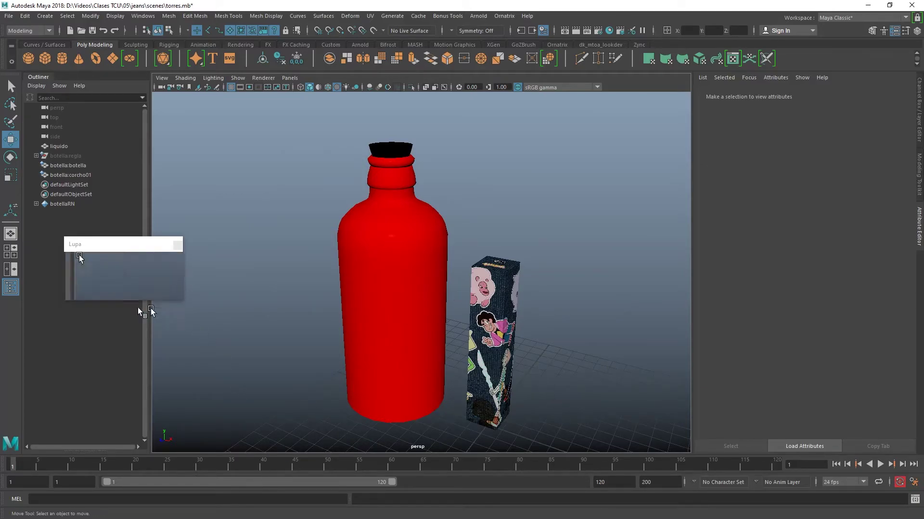
{"action": "mouse_move", "coordinate": [148, 238]}
{"action": "left_mouse_down"}
{"action": "mouse_move", "coordinate": [249, 115]}
{"action": "mouse_move", "coordinate": [242, 99]}
{"action": "left_mouse_up"}
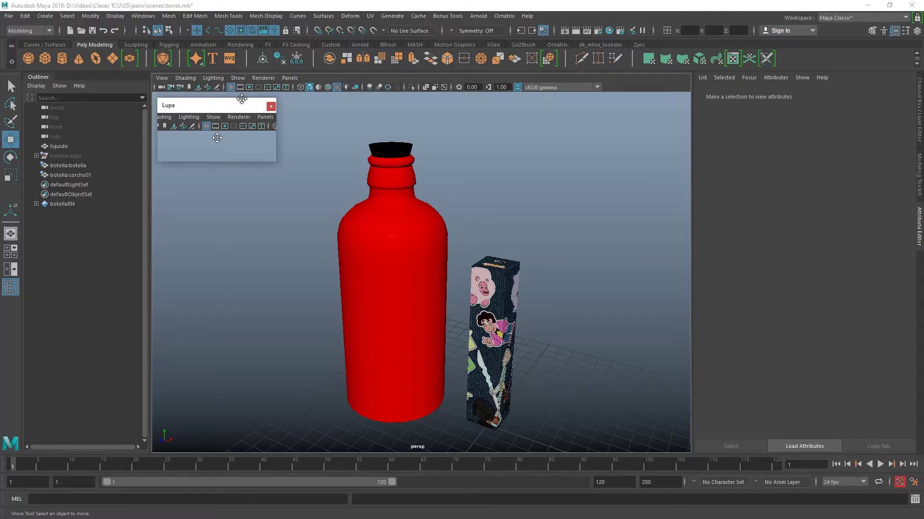
Save and archive the scene as torres.mb.zip, then bring File Explorer forward.
{"action": "left_click", "coordinate": [11, 18]}
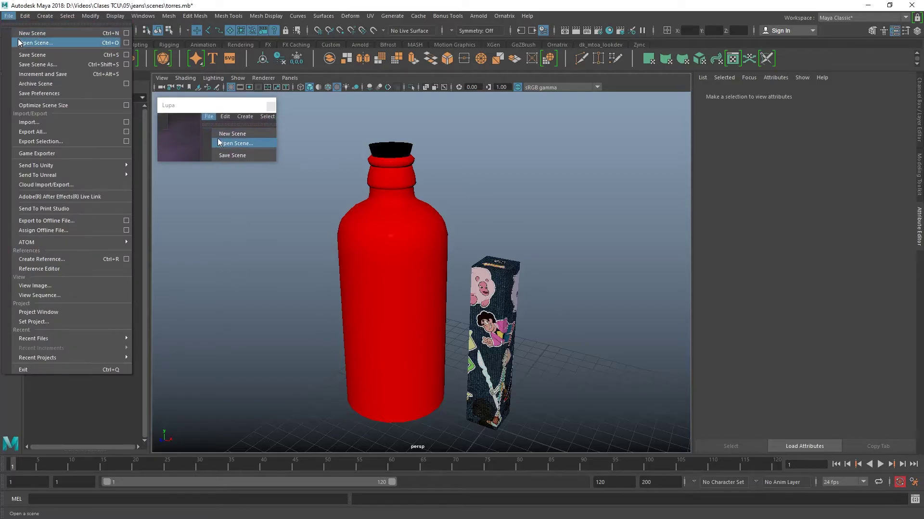
{"action": "left_click", "coordinate": [46, 85]}
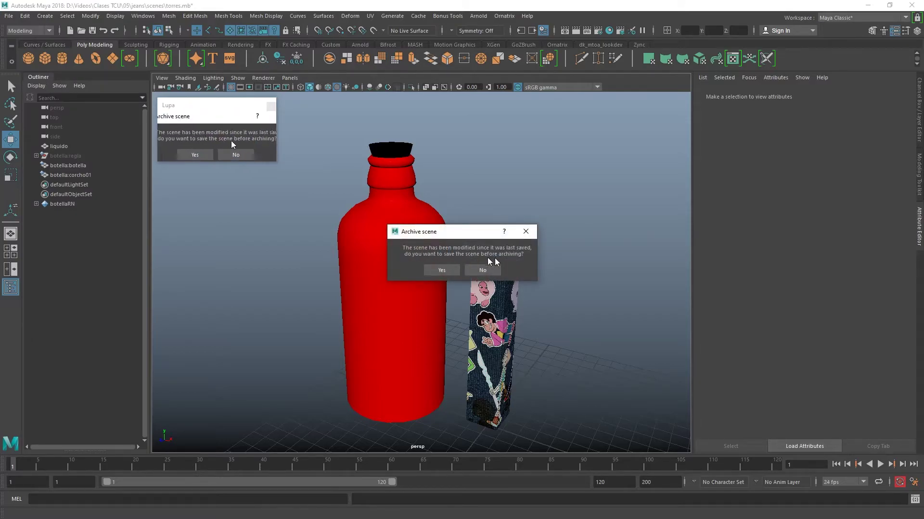
{"action": "left_click", "coordinate": [445, 271]}
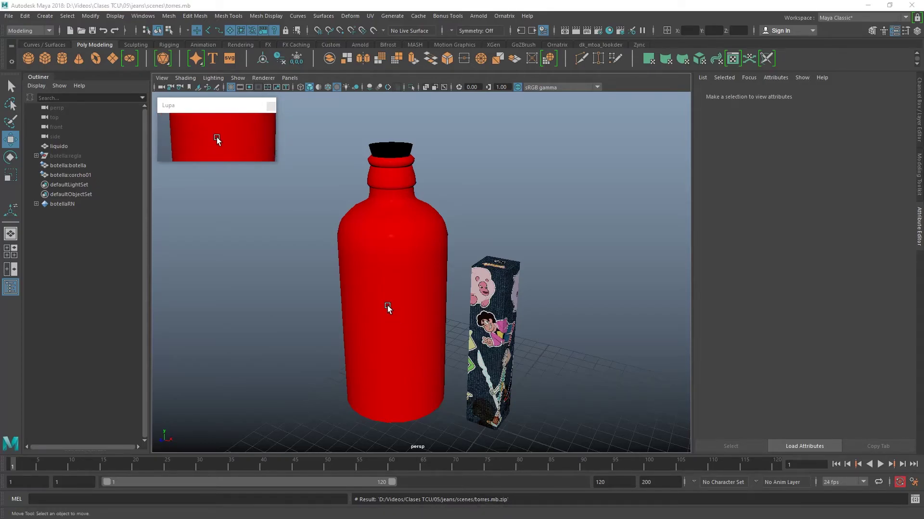
{"action": "key", "text": "alt+Tab"}
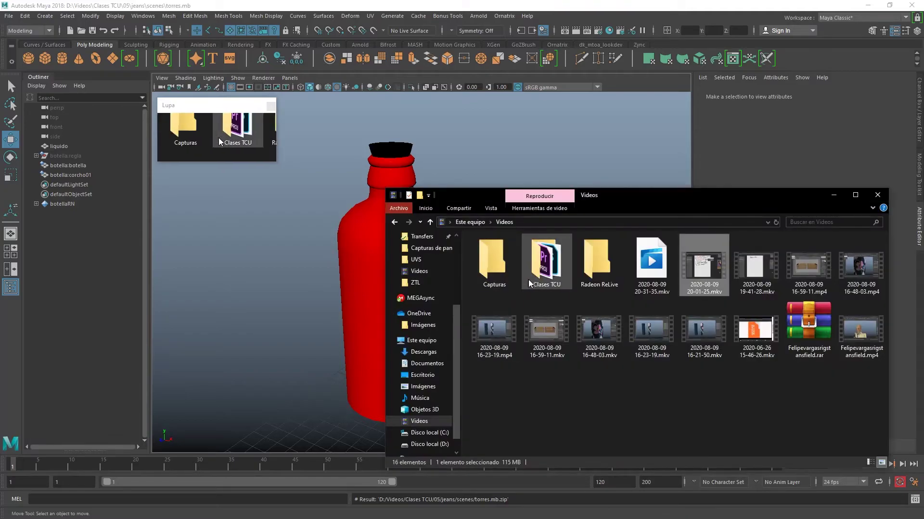
Browse Clases TCU > 05 > jeans > scenes and open torres.mb.zip in WinRAR.
{"action": "double_click", "coordinate": [531, 279]}
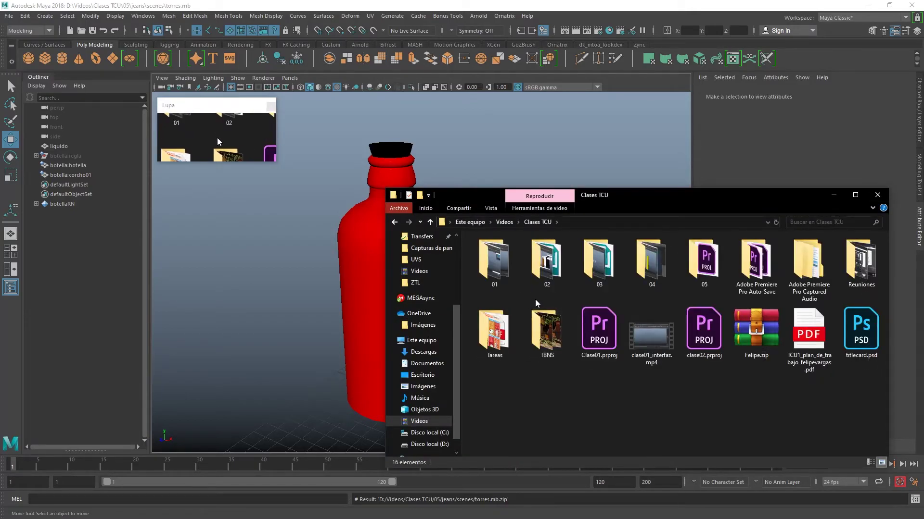
{"action": "left_click", "coordinate": [712, 264]}
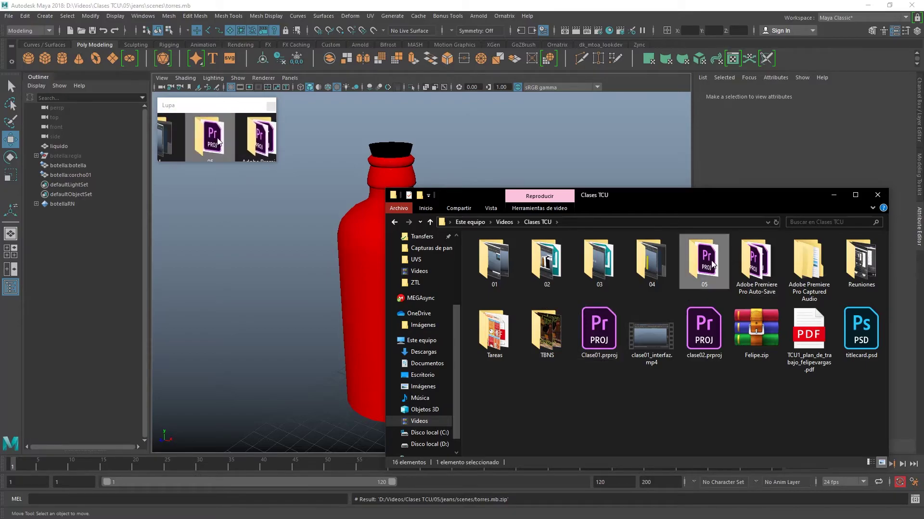
{"action": "double_click", "coordinate": [712, 264]}
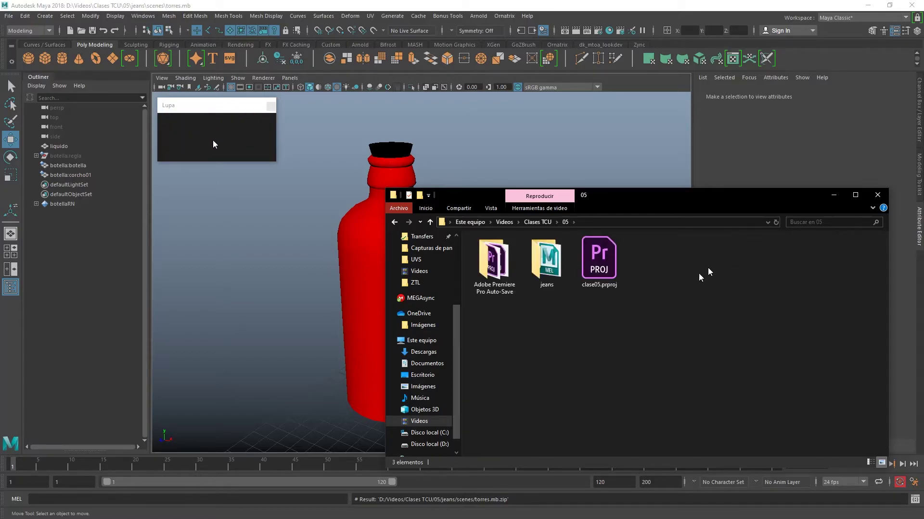
{"action": "double_click", "coordinate": [553, 271]}
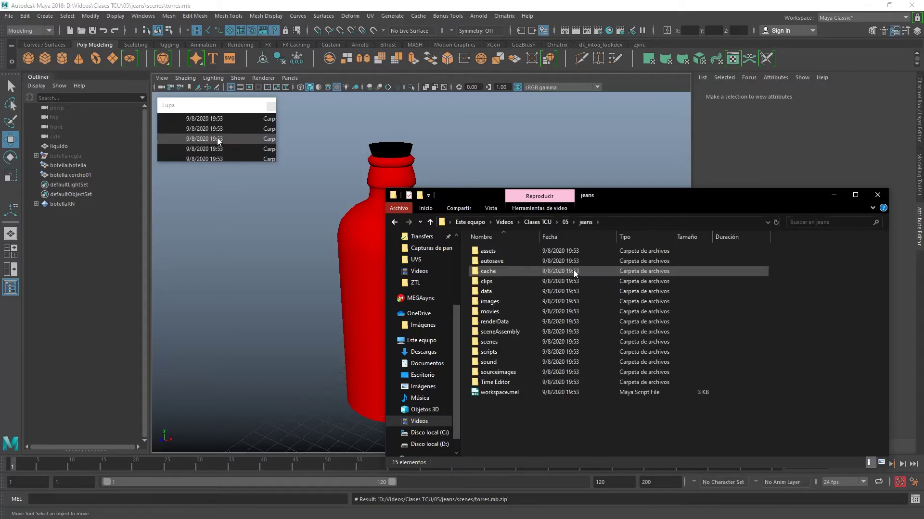
{"action": "double_click", "coordinate": [496, 344]}
{"action": "left_click", "coordinate": [604, 260]}
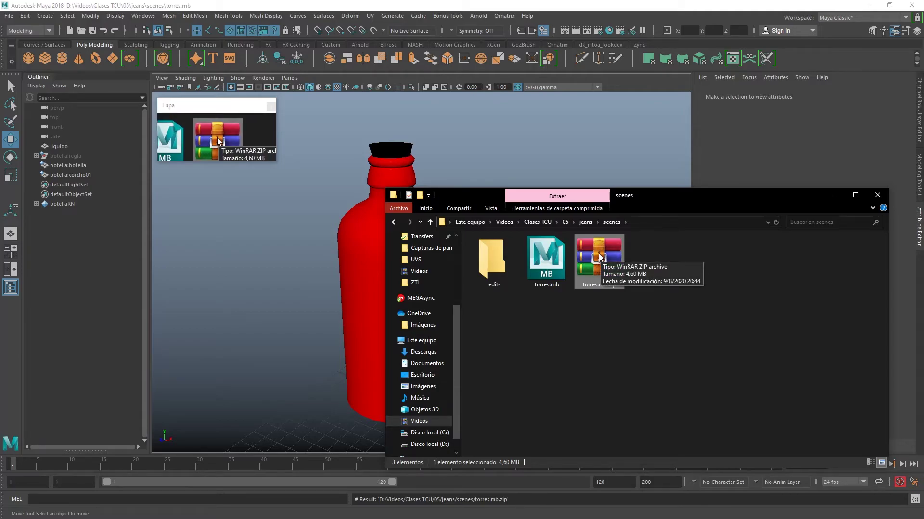
{"action": "double_click", "coordinate": [598, 254]}
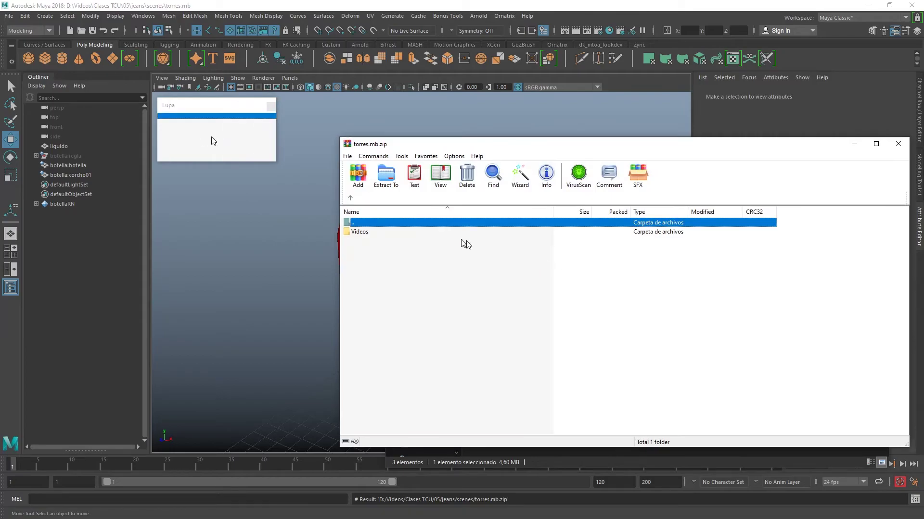
Browse the archive's Videos > Clases TCU > 05 > jeans, checking scenes and sourceimages, then close WinRAR.
{"action": "double_click", "coordinate": [360, 232]}
{"action": "double_click", "coordinate": [377, 233]}
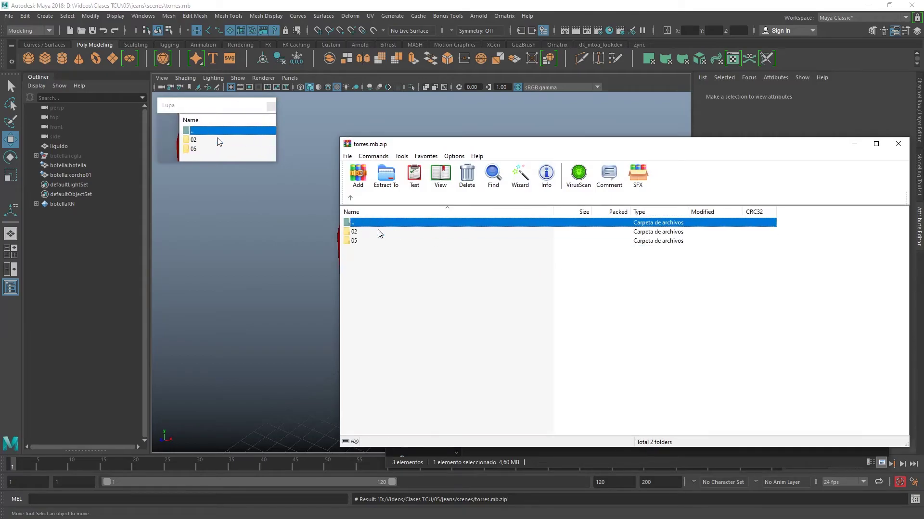
{"action": "double_click", "coordinate": [362, 241]}
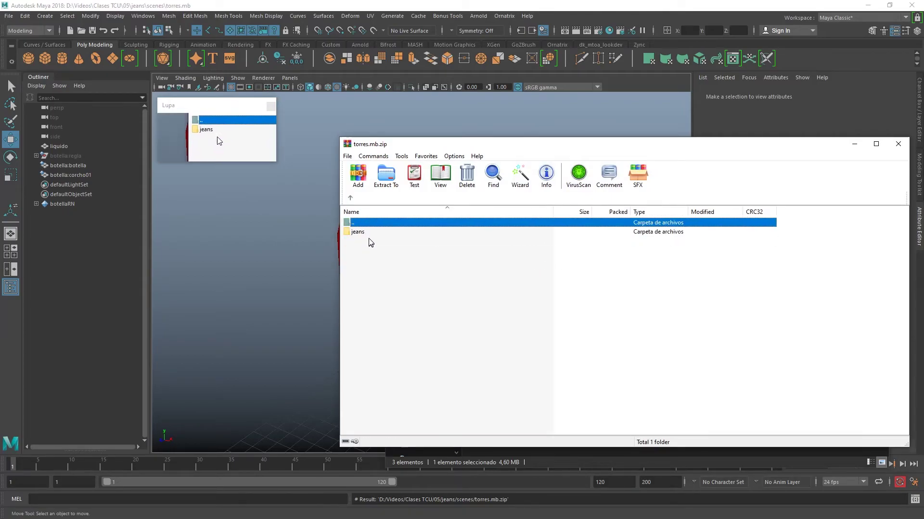
{"action": "double_click", "coordinate": [363, 234]}
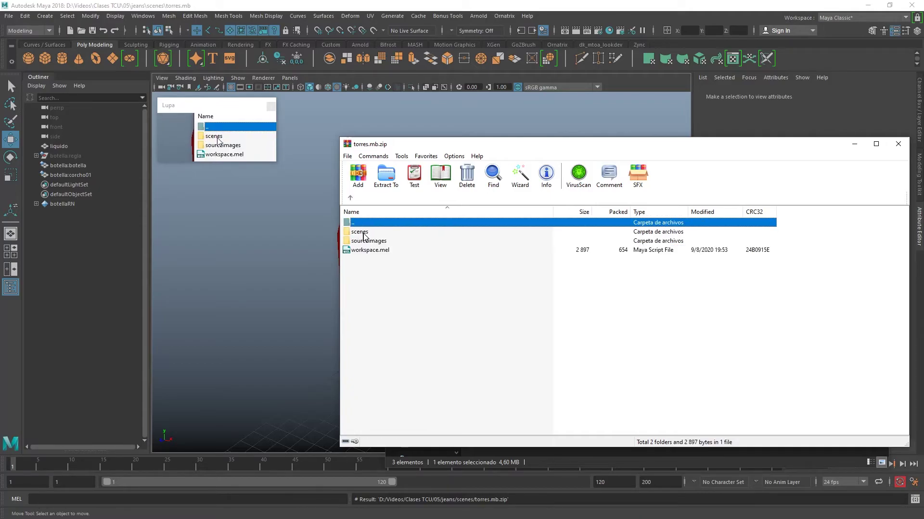
{"action": "double_click", "coordinate": [373, 233]}
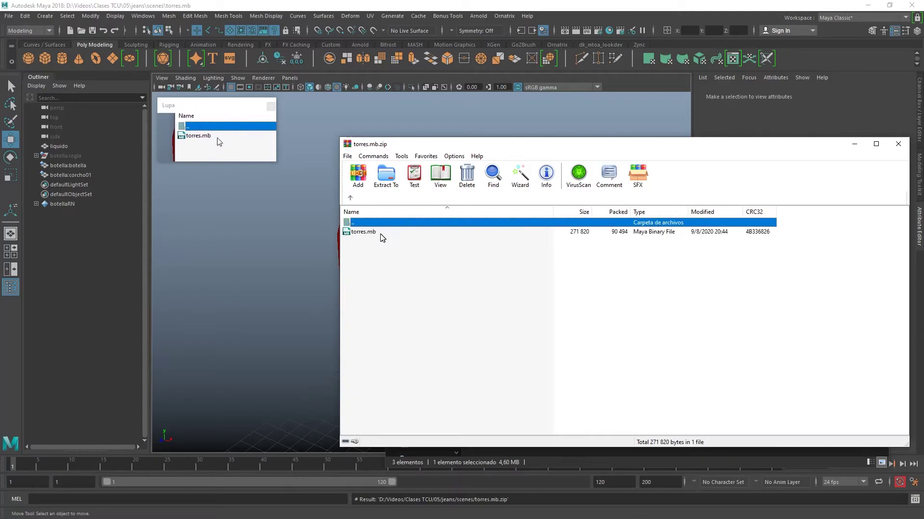
{"action": "left_click", "coordinate": [351, 197]}
{"action": "double_click", "coordinate": [380, 241]}
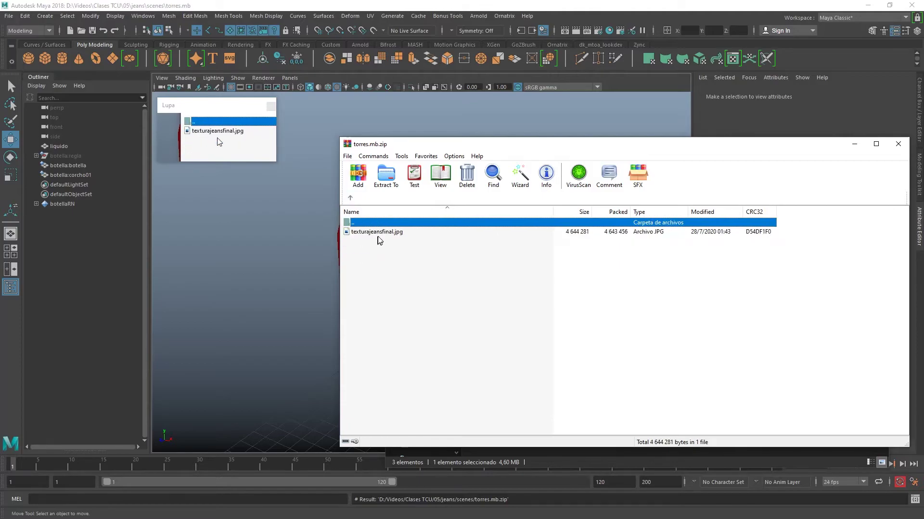
{"action": "left_click", "coordinate": [348, 198]}
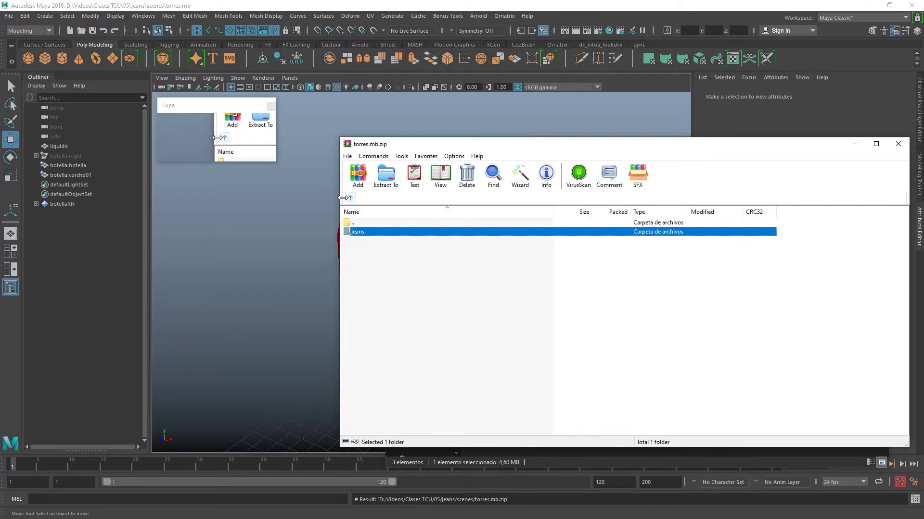
{"action": "left_click", "coordinate": [898, 144]}
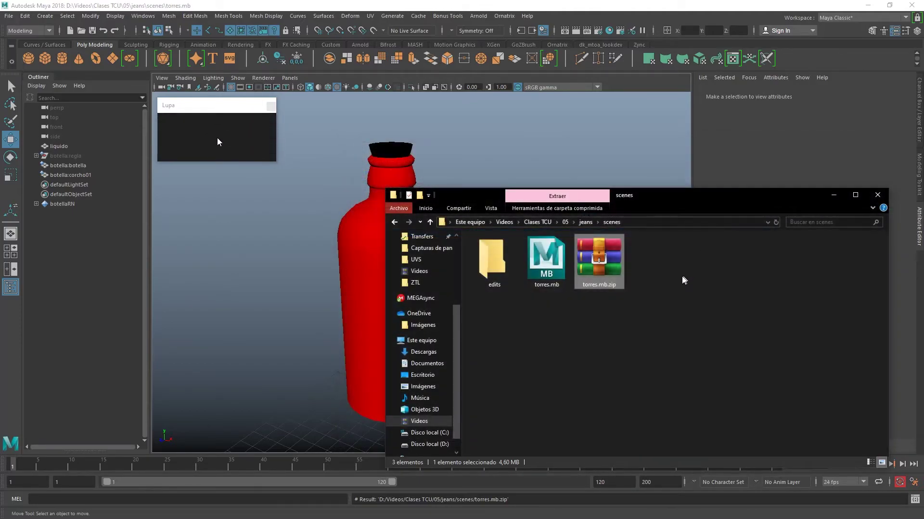
Extract torres.mb.zip into a torres.mb~ folder and browse it down to jeans.
{"action": "right_click", "coordinate": [601, 265]}
{"action": "left_click", "coordinate": [628, 300]}
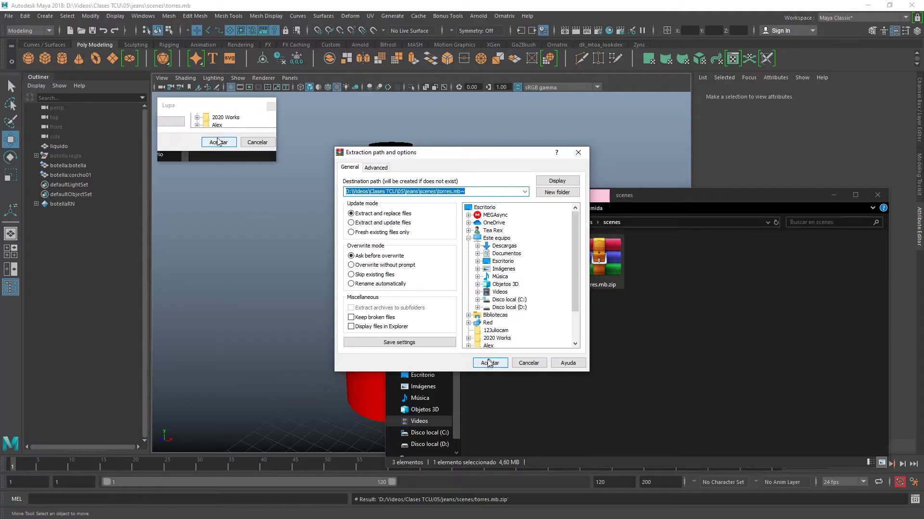
{"action": "left_click", "coordinate": [489, 362]}
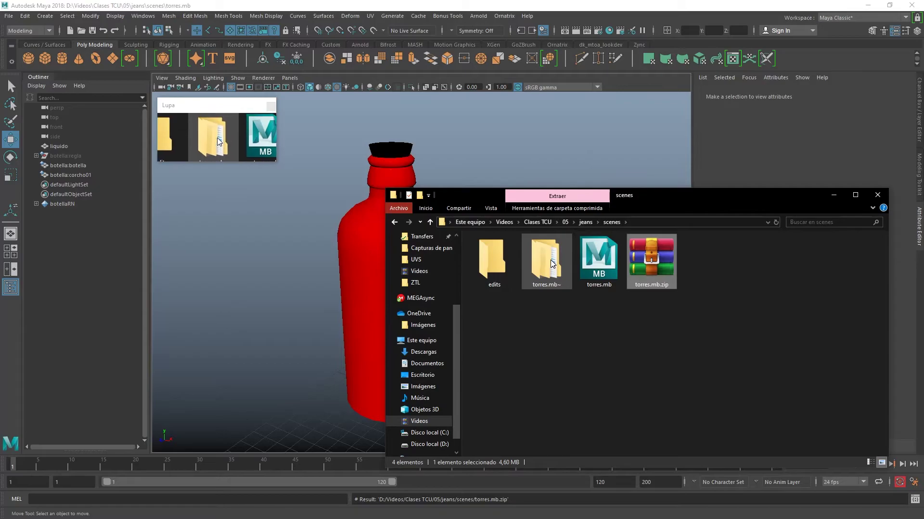
{"action": "double_click", "coordinate": [552, 264]}
{"action": "double_click", "coordinate": [503, 273]}
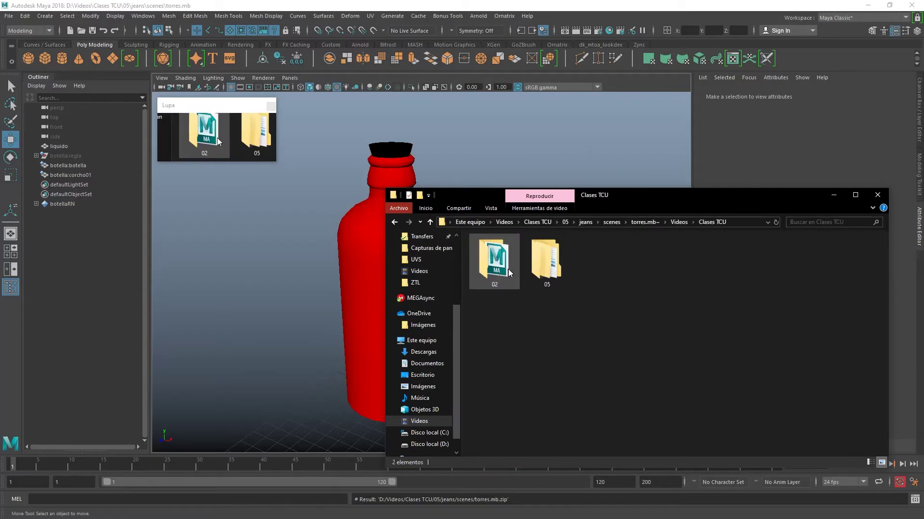
{"action": "double_click", "coordinate": [541, 259]}
{"action": "double_click", "coordinate": [504, 262]}
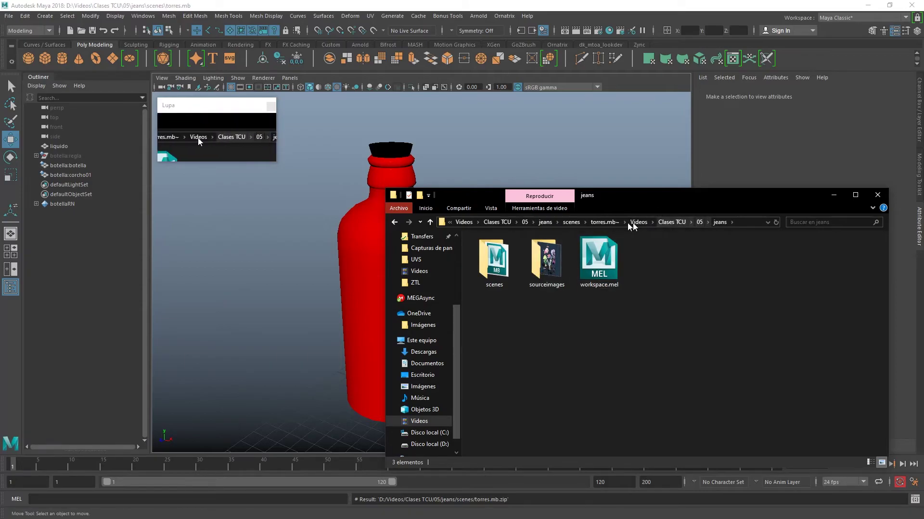
Delete the extracted torres.mb~ folder from scenes, leaving torres.mb.zip selected.
{"action": "left_click", "coordinate": [597, 223]}
{"action": "left_click", "coordinate": [611, 222]}
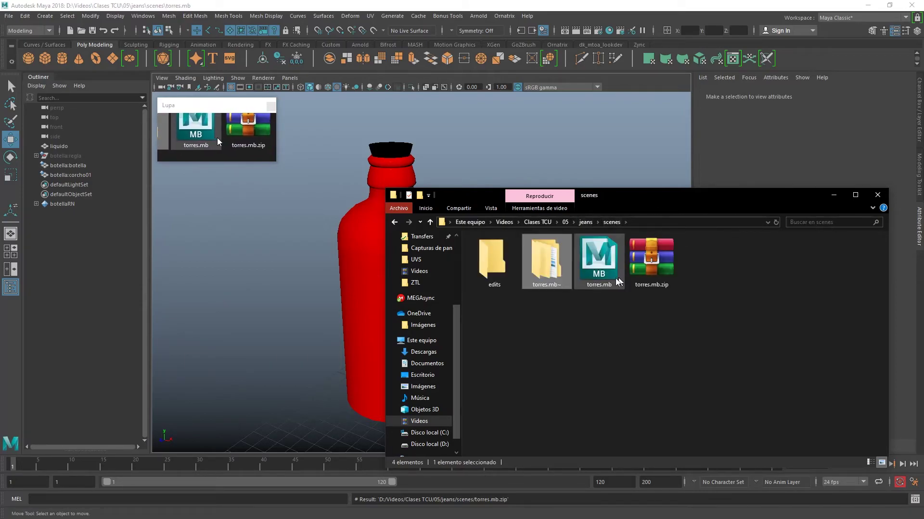
{"action": "key", "text": "Delete"}
{"action": "key", "text": "Return"}
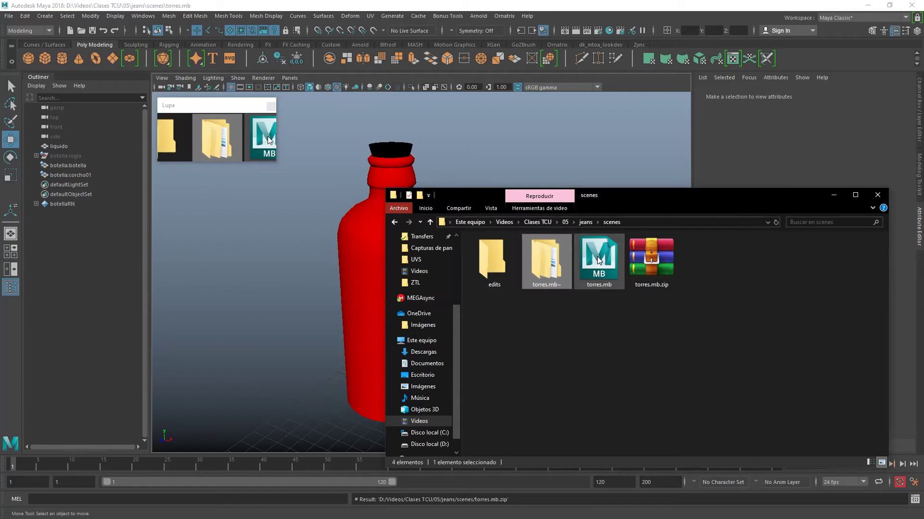
{"action": "left_click", "coordinate": [610, 260]}
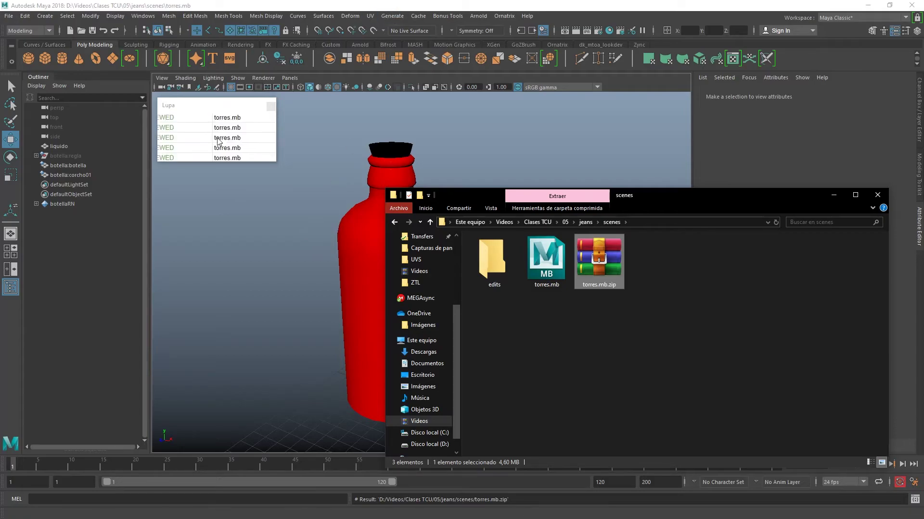
Return from File Explorer to the Maya window showing the bottle and box.
{"action": "left_click", "coordinate": [218, 141]}
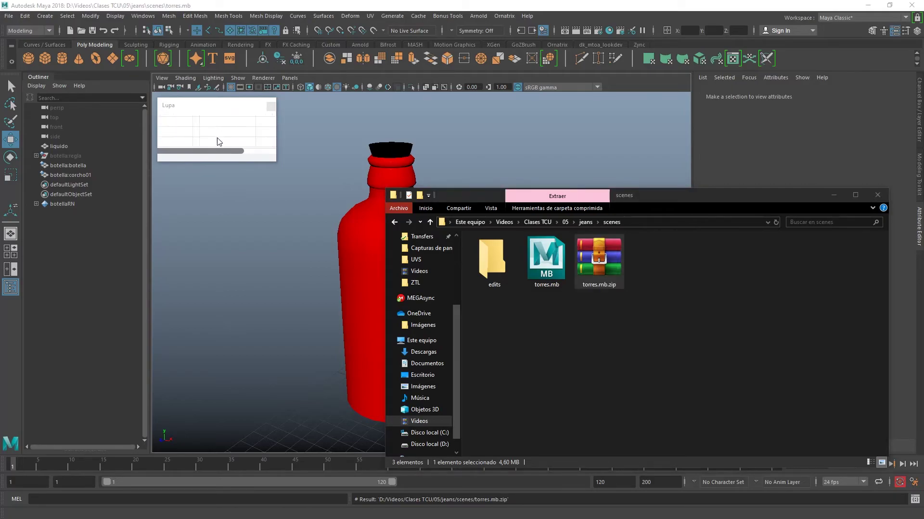
{"action": "left_click", "coordinate": [785, 165]}
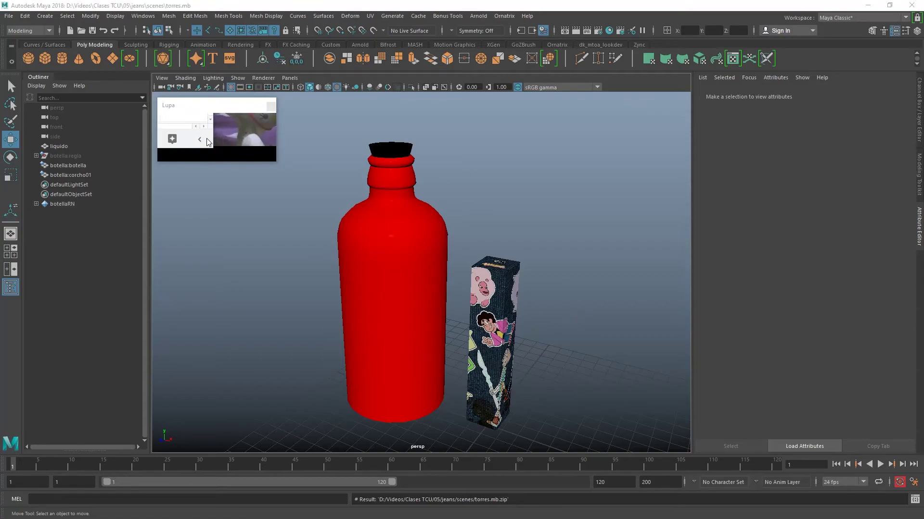
{"action": "key", "text": "alt+Tab"}
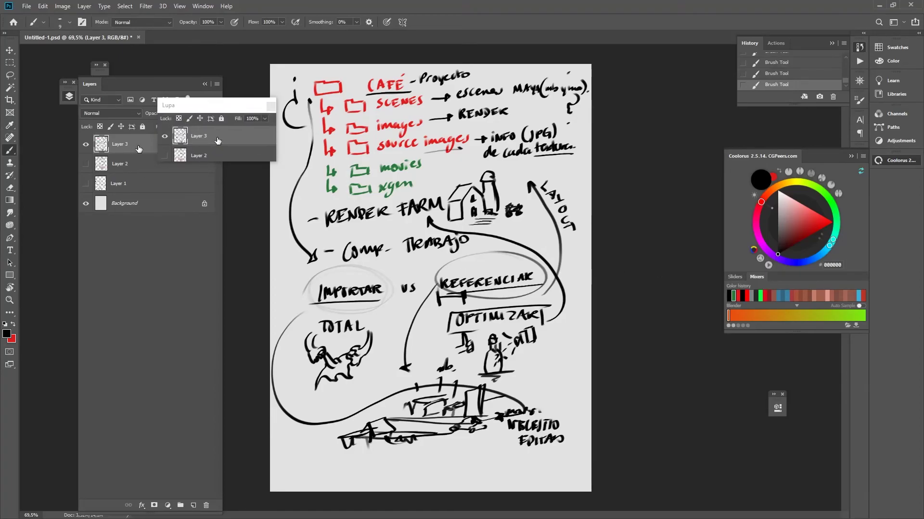
{"action": "key", "text": "ctrl+l"}
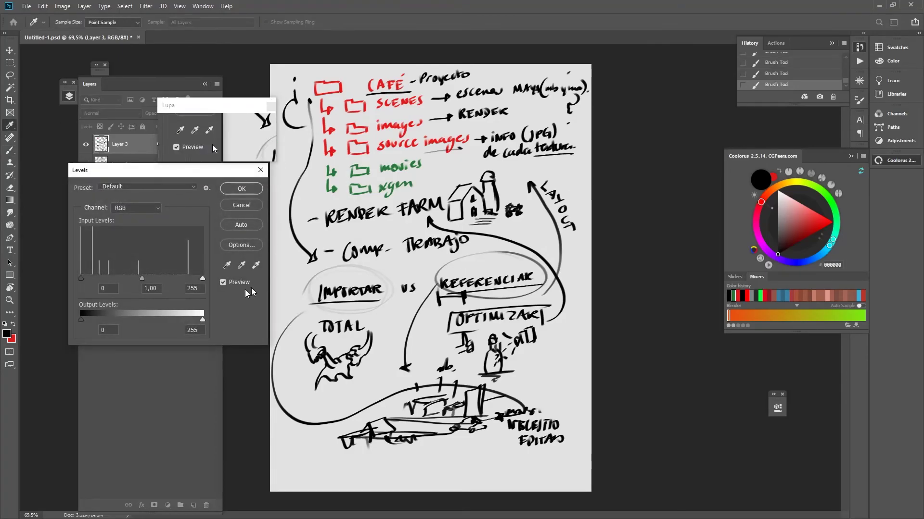
{"action": "mouse_move", "coordinate": [142, 277]}
{"action": "left_mouse_down"}
{"action": "mouse_move", "coordinate": [170, 279]}
{"action": "mouse_move", "coordinate": [145, 279]}
{"action": "left_mouse_up"}
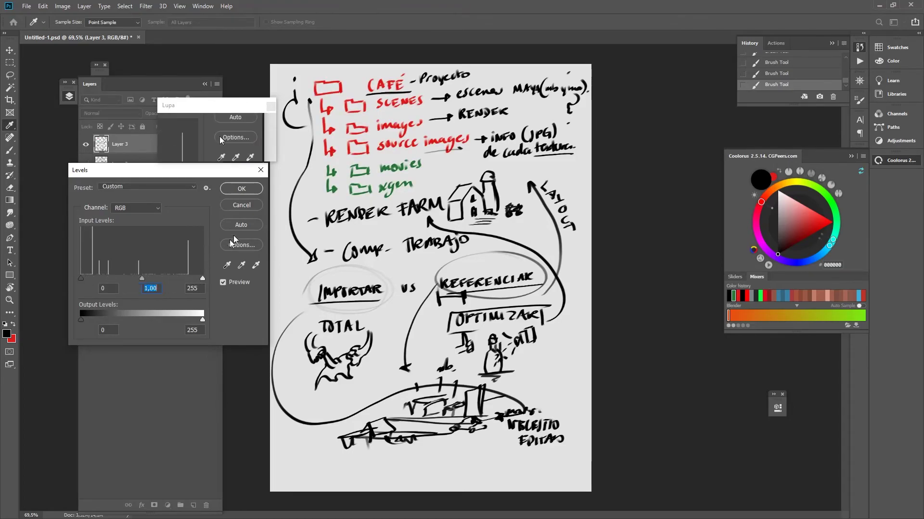
{"action": "left_click", "coordinate": [241, 205]}
{"action": "key", "text": "b"}
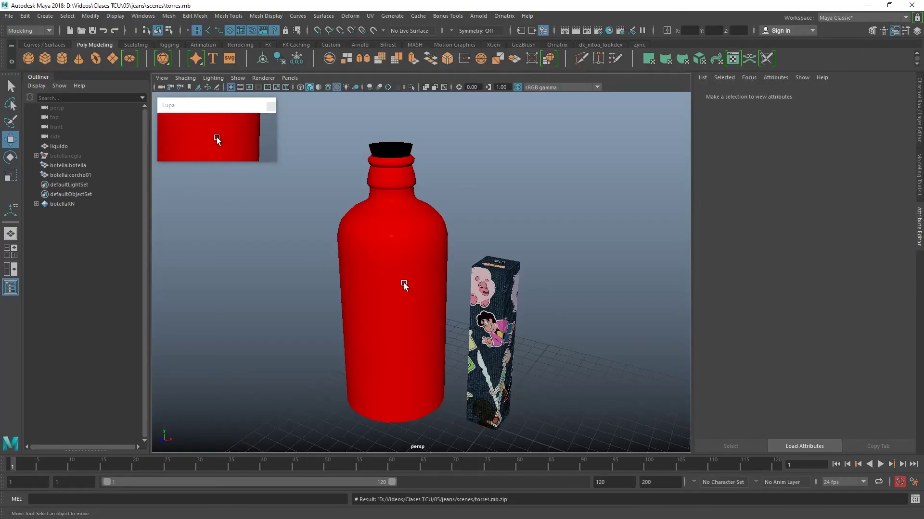
Select the botella:botella mesh in the viewport to show its transform attributes.
{"action": "left_click", "coordinate": [404, 283]}
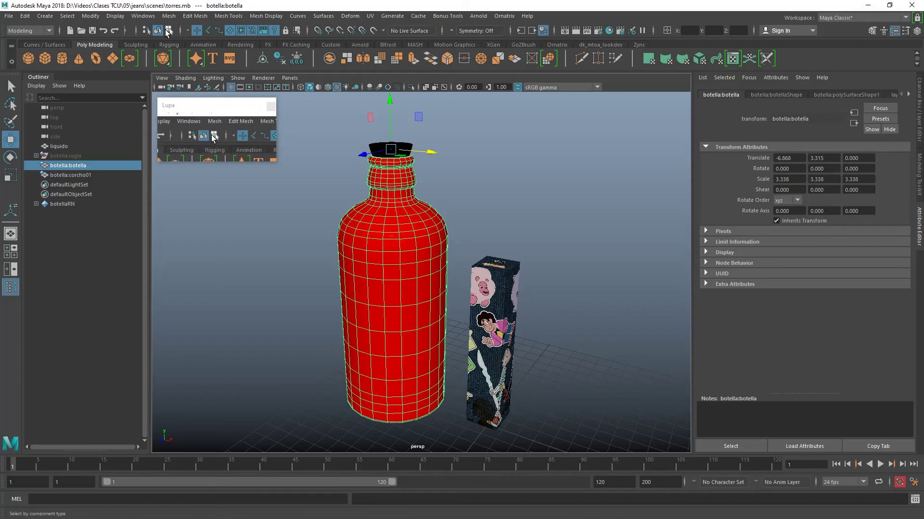
Open Maya's File menu to reach Archive Scene.
{"action": "left_click", "coordinate": [9, 16]}
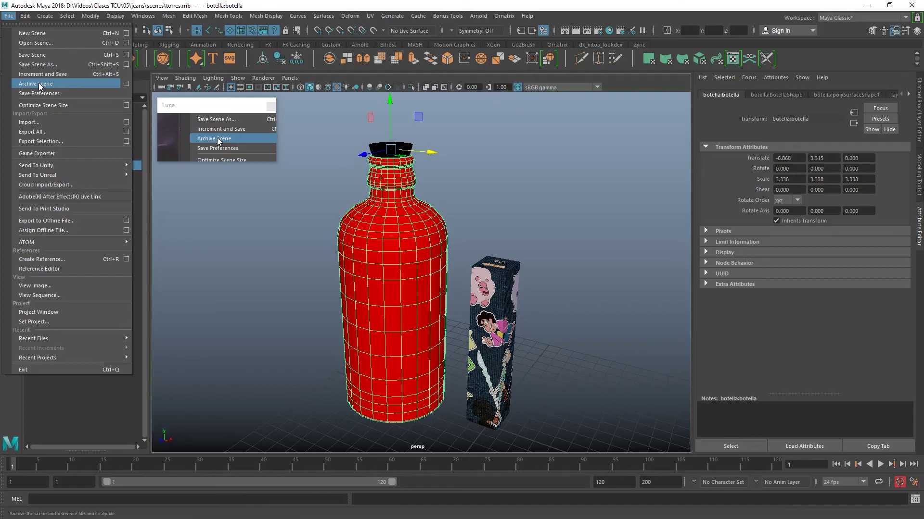